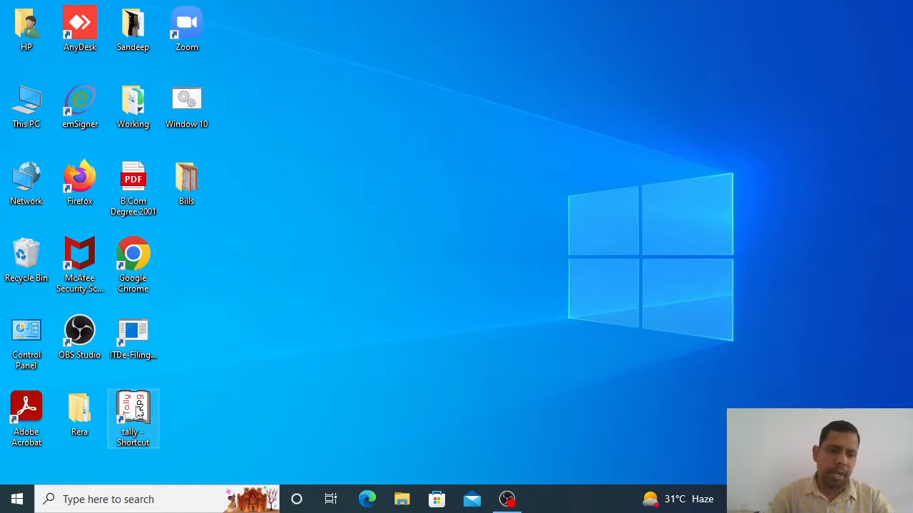
Step: Launch Tally.ERP 9 from the desktop shortcut
{"action": "double_click", "coordinate": [139, 410]}
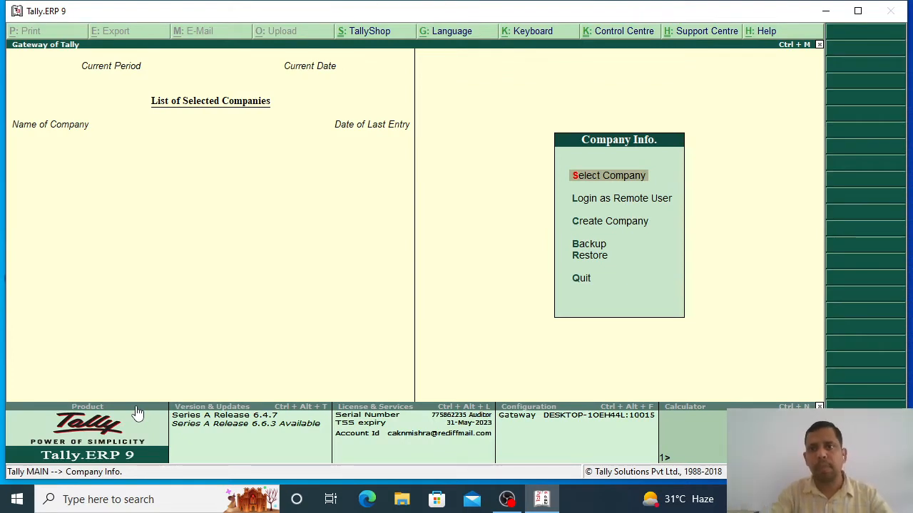
Step: Start Create Company and clear the default ./data value from the Directory field
{"action": "key", "text": "Down"}
{"action": "key", "text": "Down"}
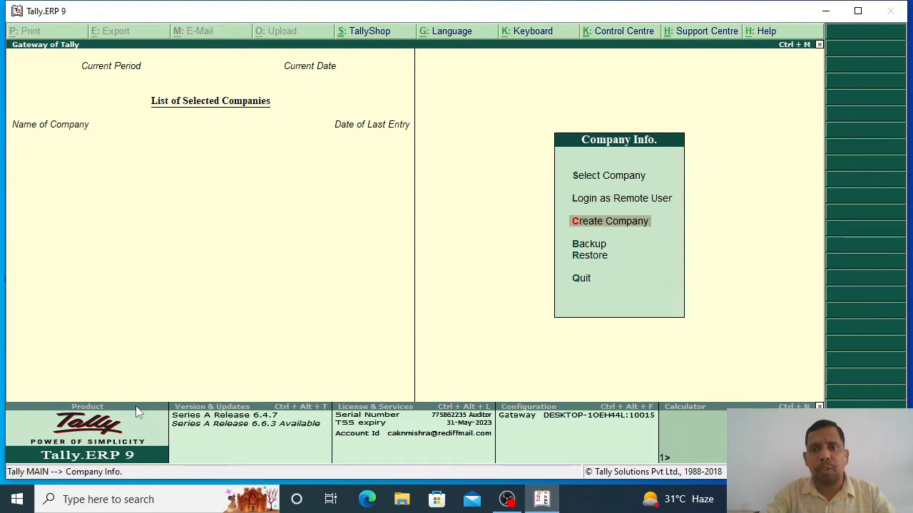
{"action": "key", "text": "Up"}
{"action": "key", "text": "Down"}
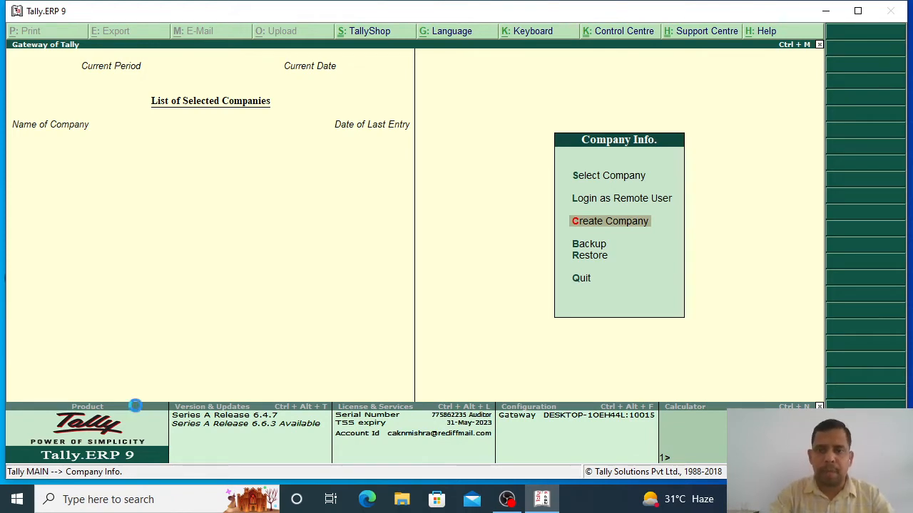
{"action": "key", "text": "Return"}
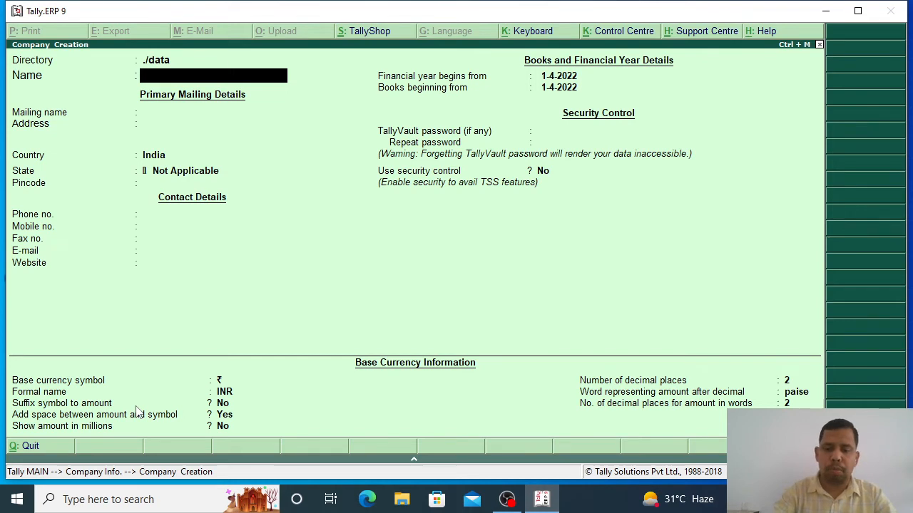
{"action": "key", "text": "BackSpace"}
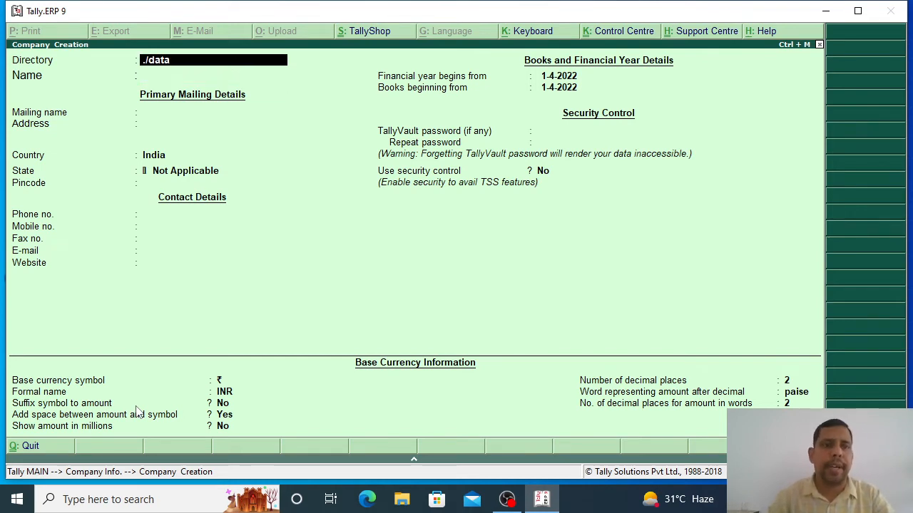
{"action": "key", "text": "BackSpace"}
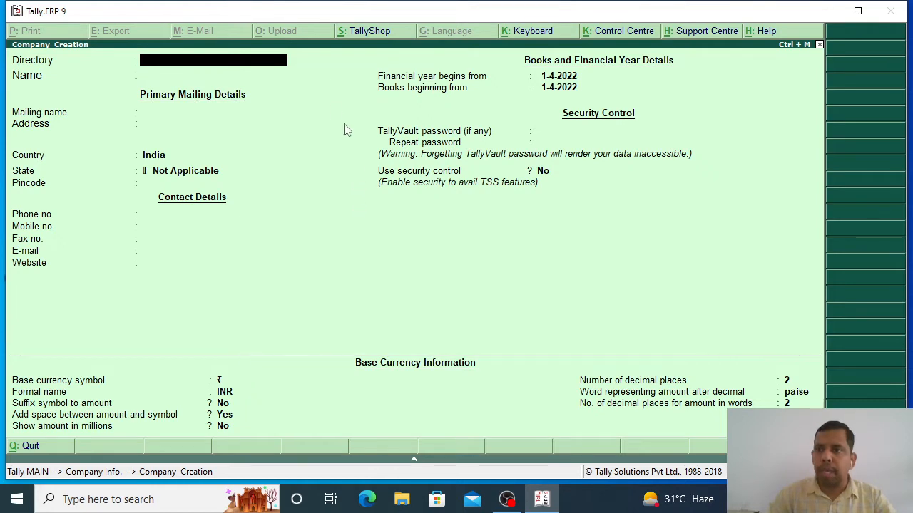
Step: Minimize Tally and delete the old Tally Backup folder inside Bills
{"action": "left_click", "coordinate": [825, 12]}
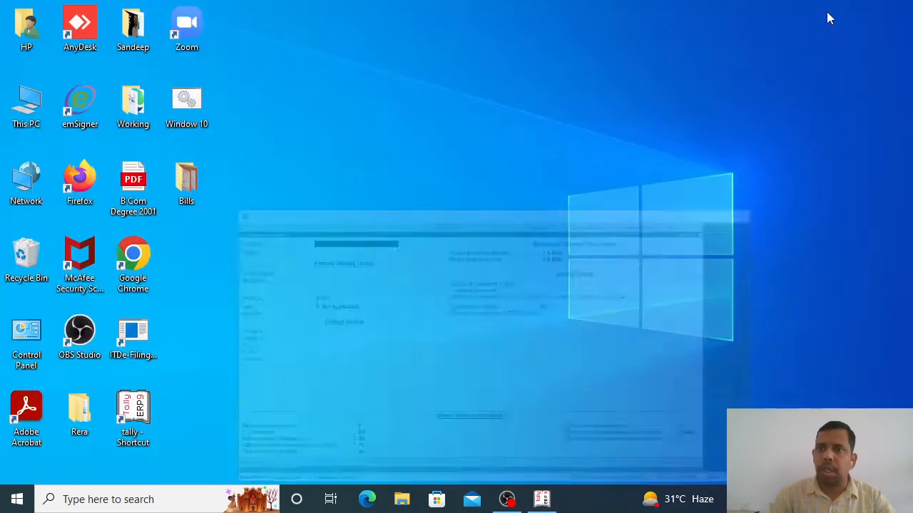
{"action": "double_click", "coordinate": [185, 186]}
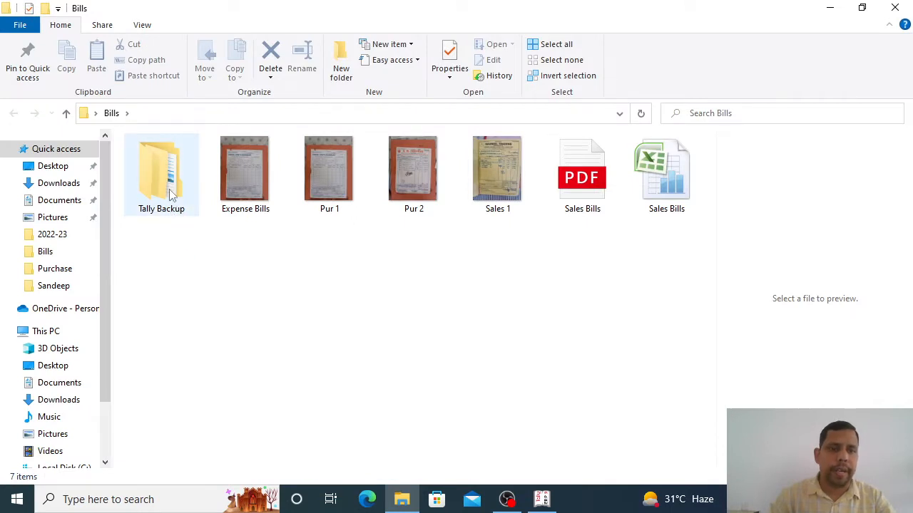
{"action": "double_click", "coordinate": [172, 196]}
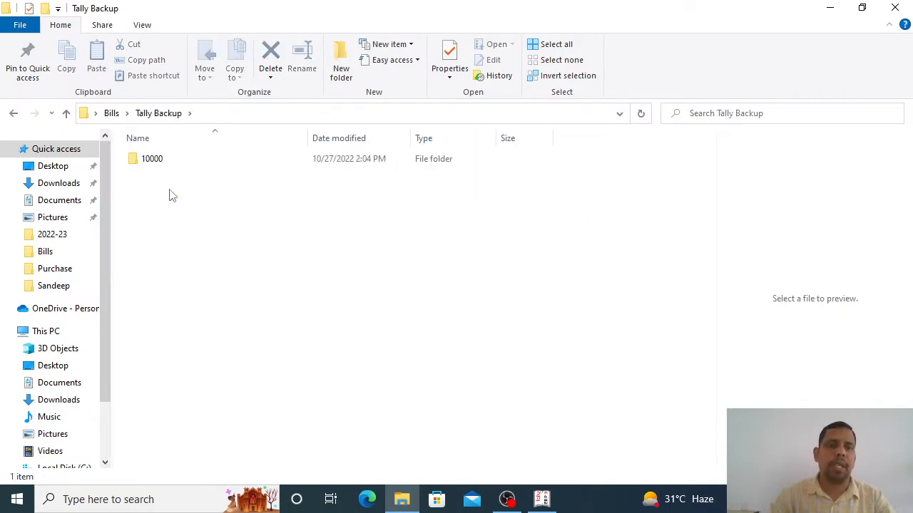
{"action": "left_click", "coordinate": [161, 167]}
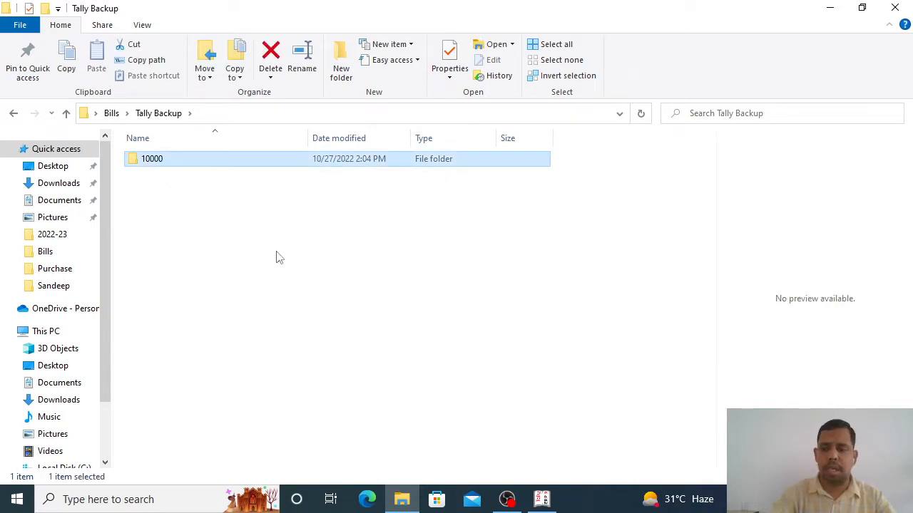
{"action": "left_click", "coordinate": [13, 115]}
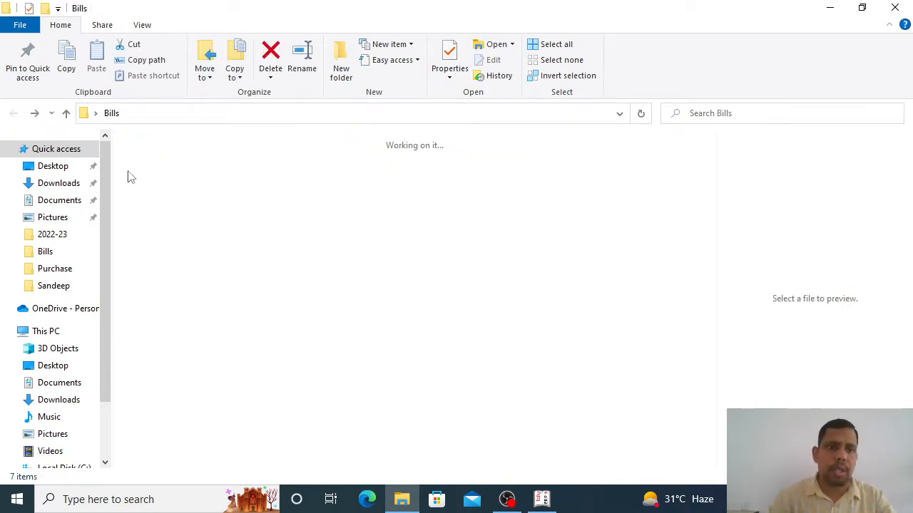
{"action": "right_click", "coordinate": [169, 180]}
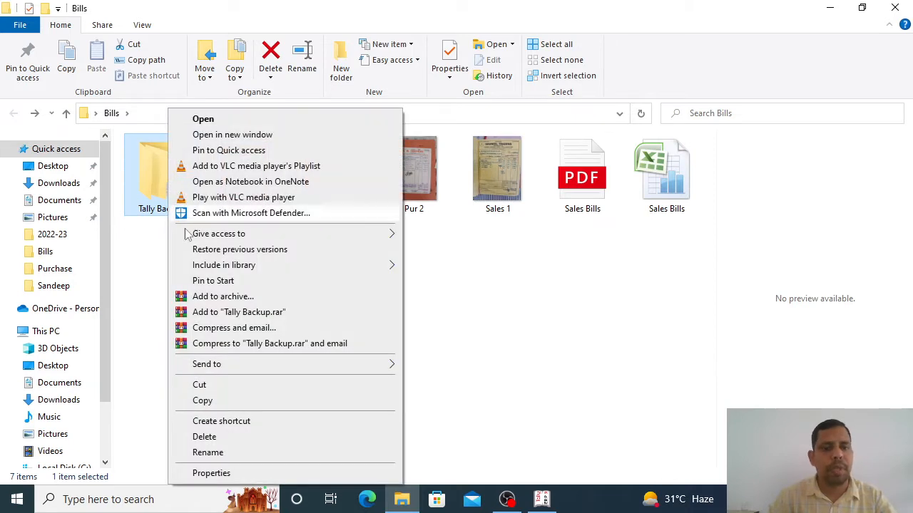
{"action": "left_click", "coordinate": [214, 436]}
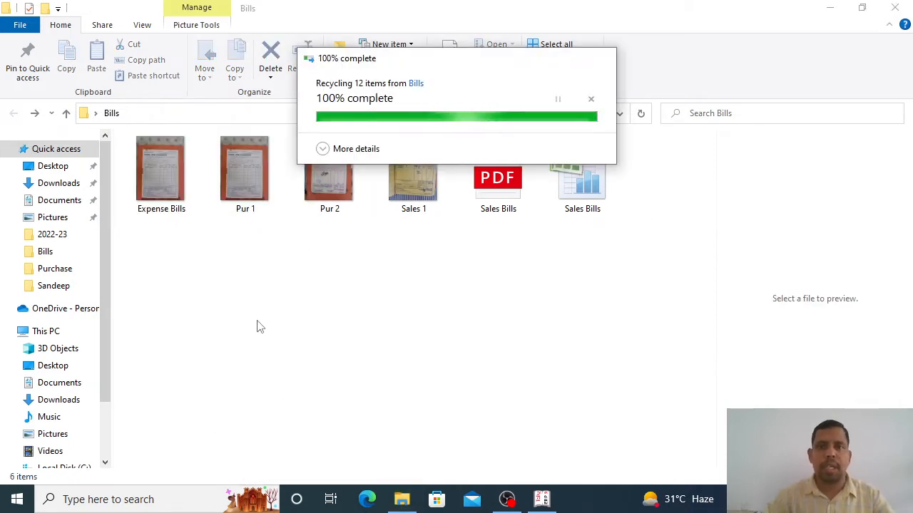
Step: Create a new empty 'Tally Backup' folder in Bills, open it and select its address path
{"action": "right_click", "coordinate": [247, 280]}
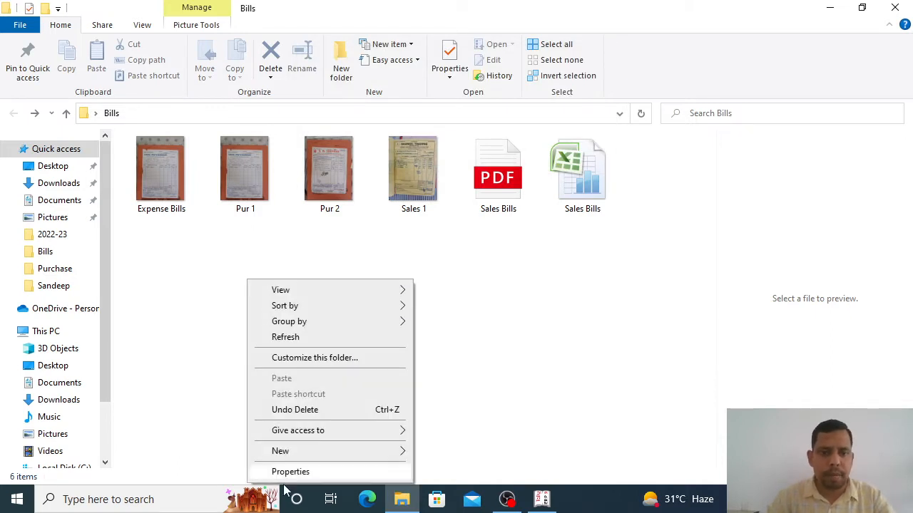
{"action": "mouse_move", "coordinate": [280, 451]}
{"action": "left_click", "coordinate": [452, 291]}
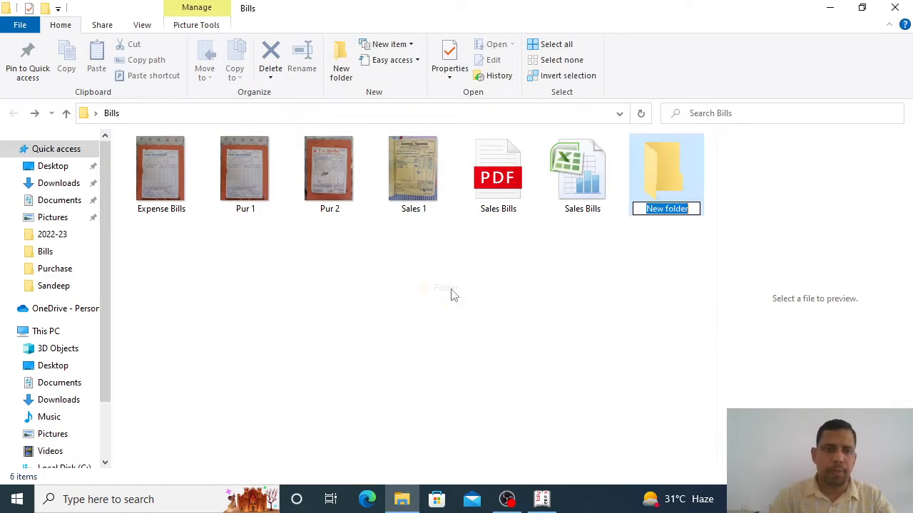
{"action": "type", "text": "Tally "}
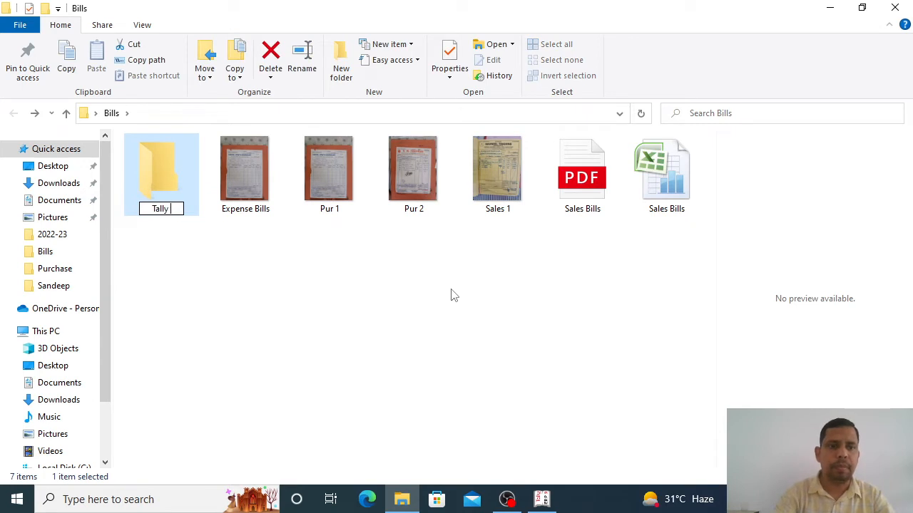
{"action": "type", "text": "Backup"}
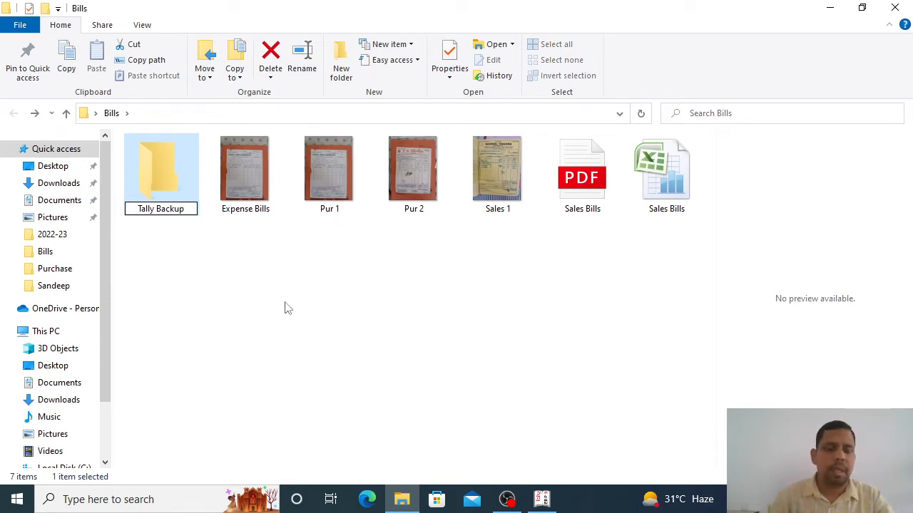
{"action": "key", "text": "Return"}
{"action": "left_click", "coordinate": [212, 248]}
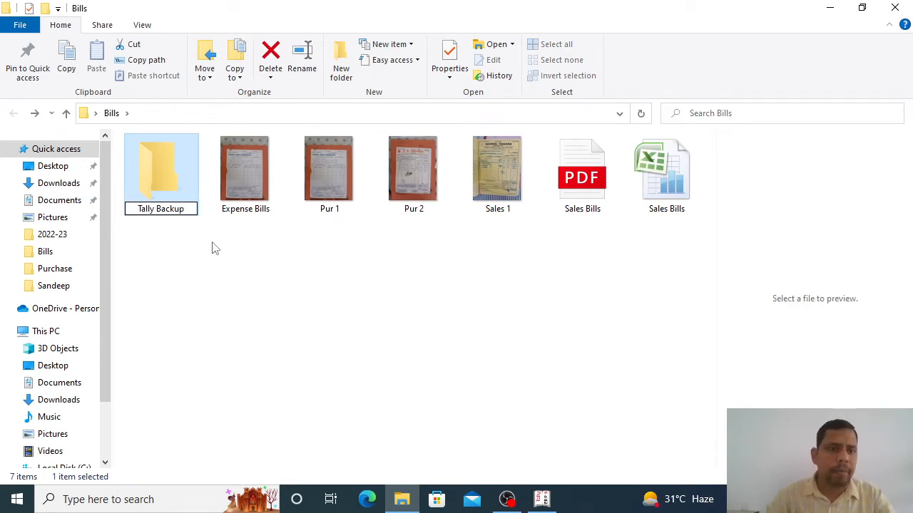
{"action": "double_click", "coordinate": [165, 184]}
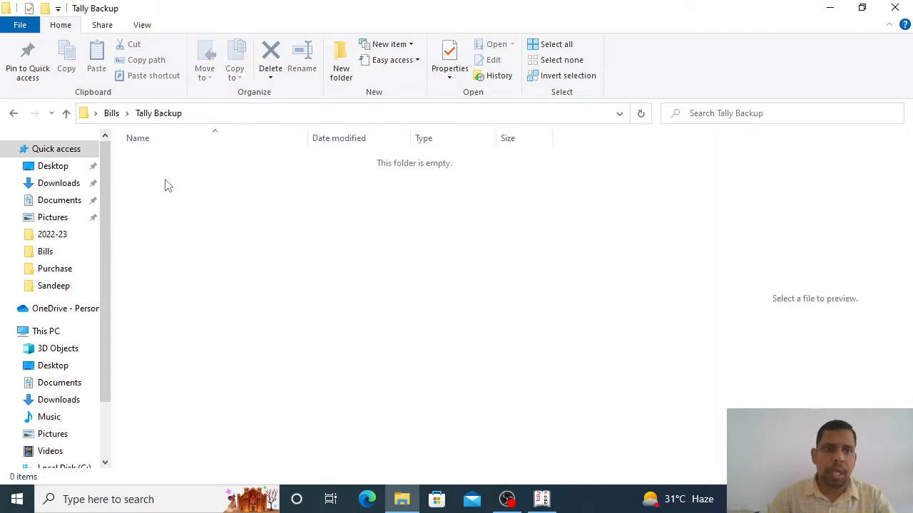
{"action": "left_click", "coordinate": [210, 115]}
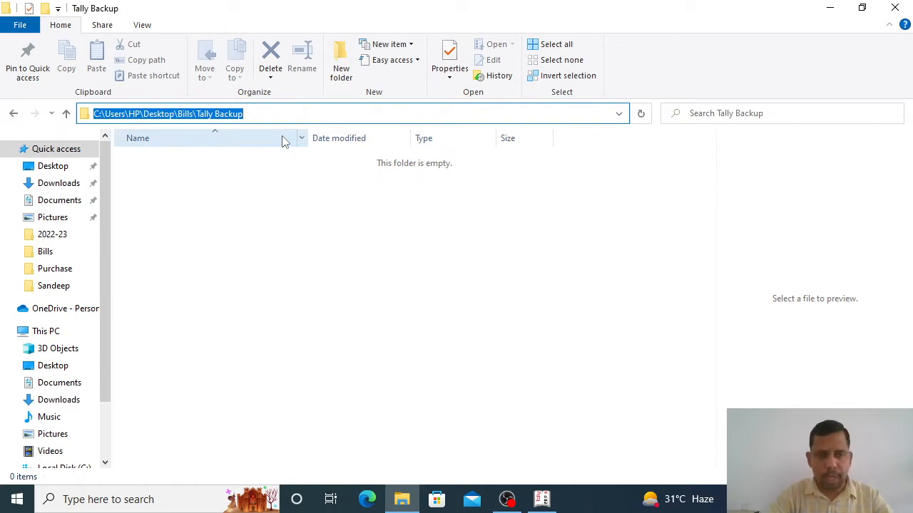
Step: Paste C:\Users\HP\Desktop\Bills\Tally Backup as the company Directory and move to Name
{"action": "key", "text": "alt+Tab"}
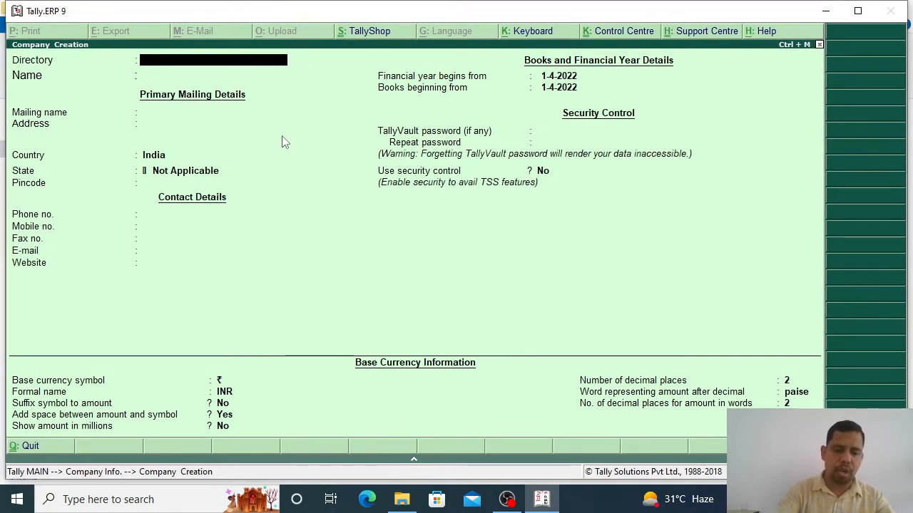
{"action": "key", "text": "ctrl+alt+v"}
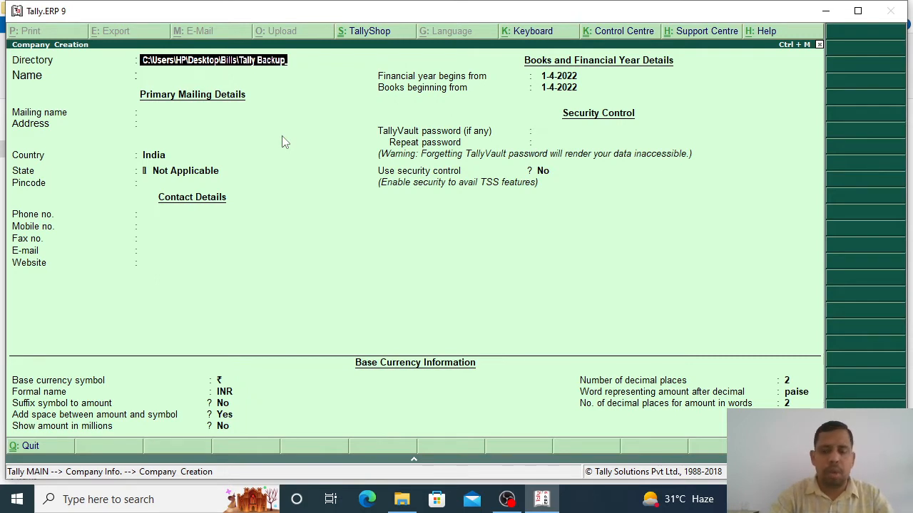
{"action": "key", "text": "Return"}
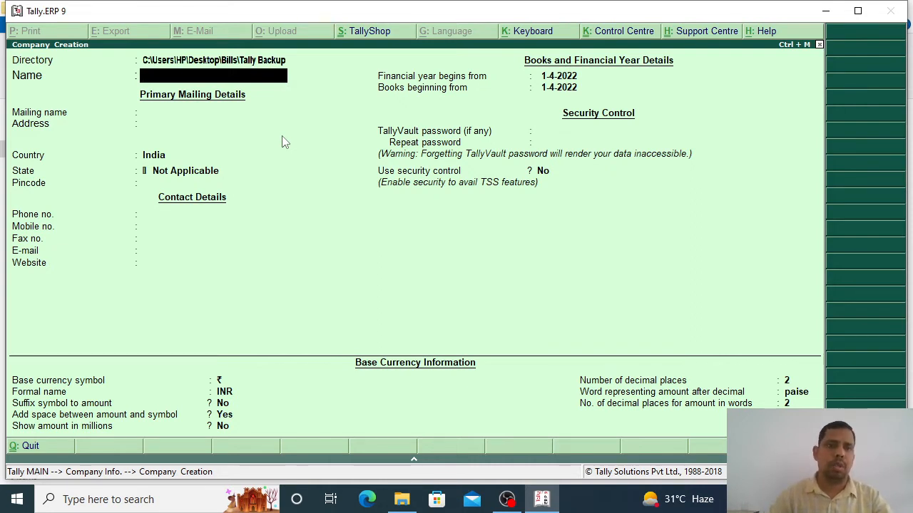
Step: Return to the Bills folder and open the Sales 1 invoice image in Paint
{"action": "left_click", "coordinate": [827, 13]}
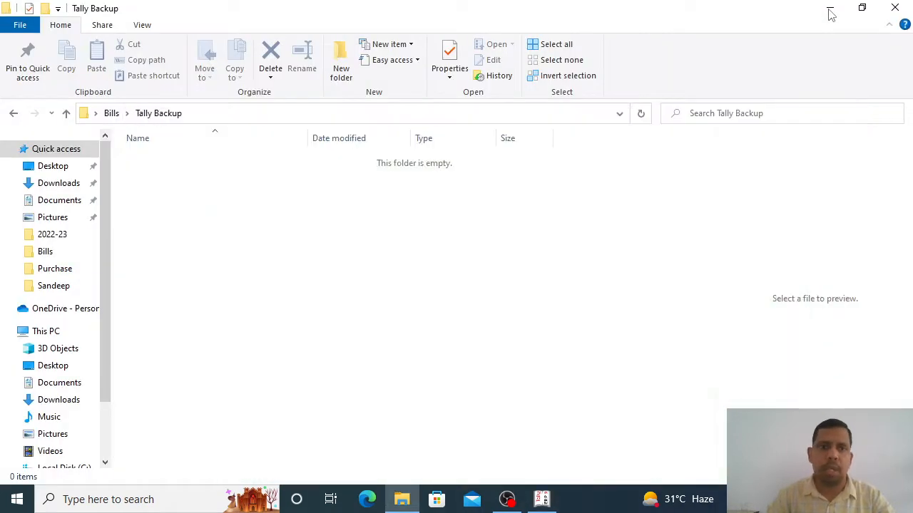
{"action": "left_click", "coordinate": [16, 115]}
{"action": "left_click", "coordinate": [503, 169]}
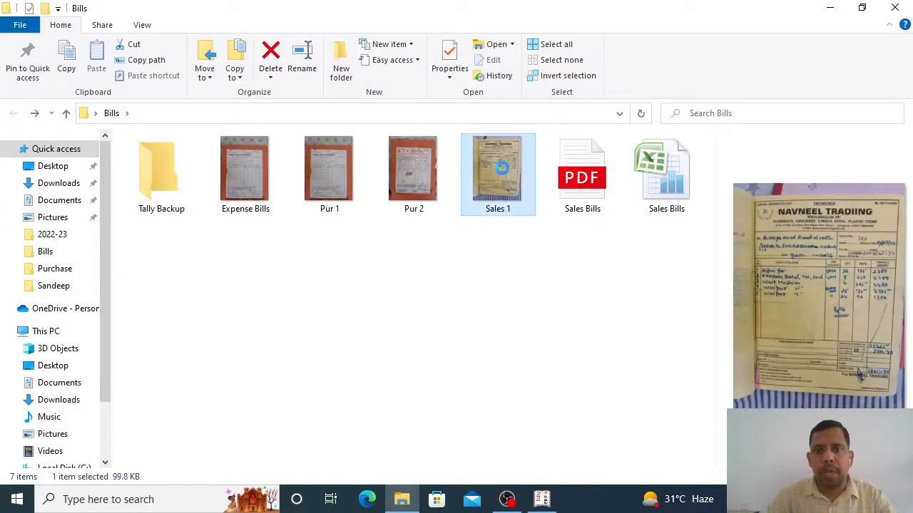
{"action": "right_click", "coordinate": [502, 168]}
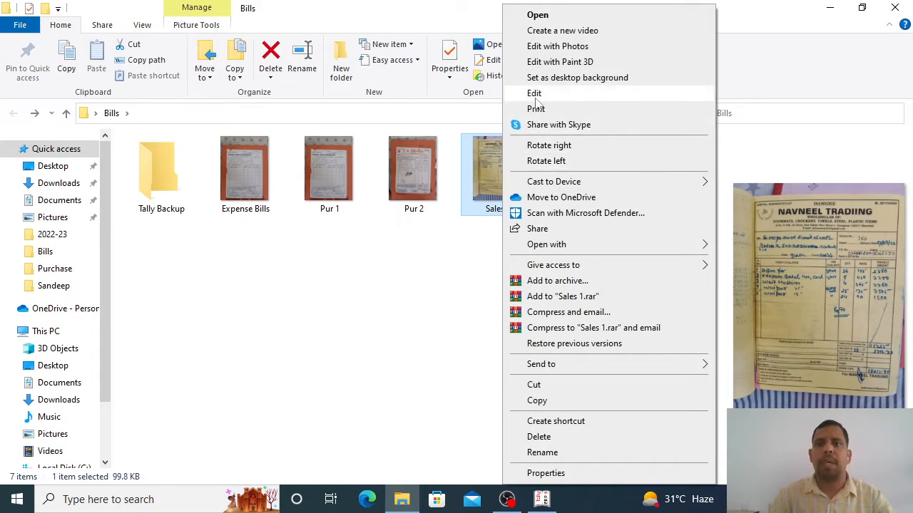
{"action": "left_click", "coordinate": [536, 92]}
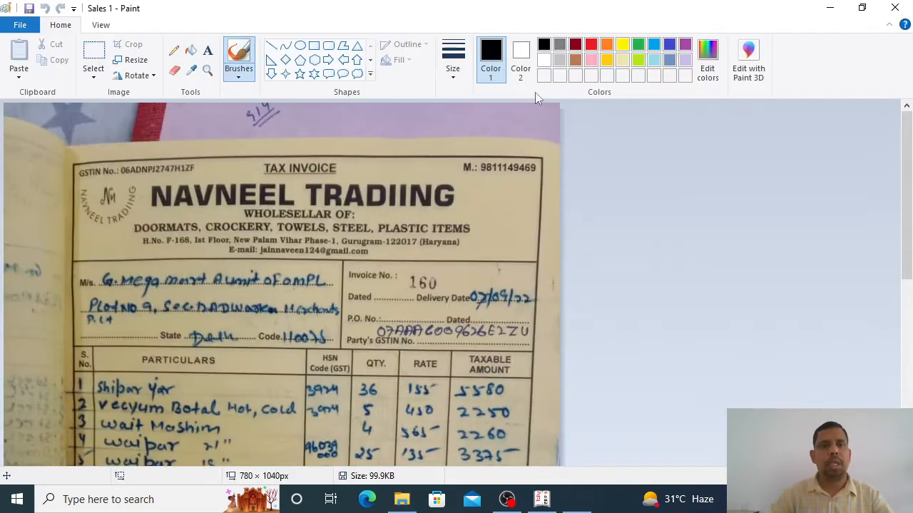
Step: Mark the NAVNEEL TRADIING heading and M/s. line on the invoice with rectangular selections
{"action": "left_click", "coordinate": [94, 58]}
{"action": "left_click_drag", "start_coordinate": [138, 176], "coordinate": [477, 212]}
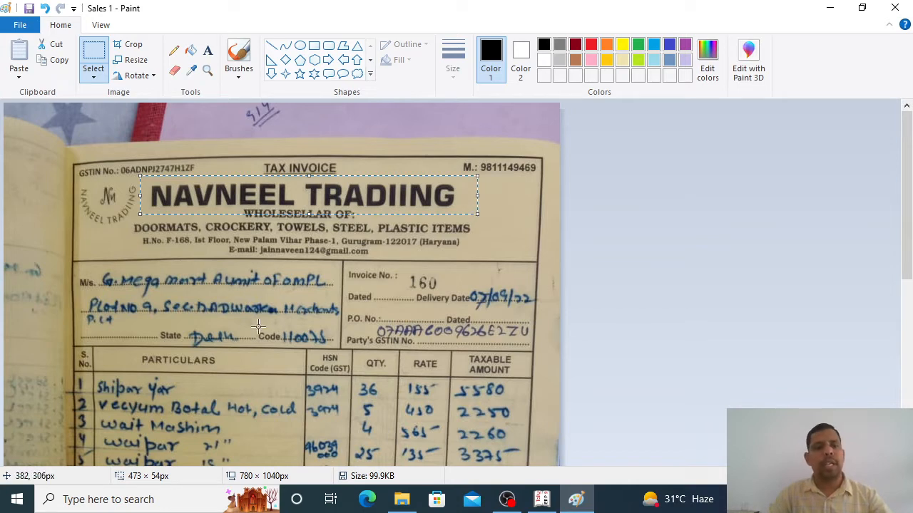
{"action": "left_click_drag", "start_coordinate": [101, 262], "coordinate": [337, 301]}
{"action": "left_click_drag", "start_coordinate": [148, 177], "coordinate": [462, 212]}
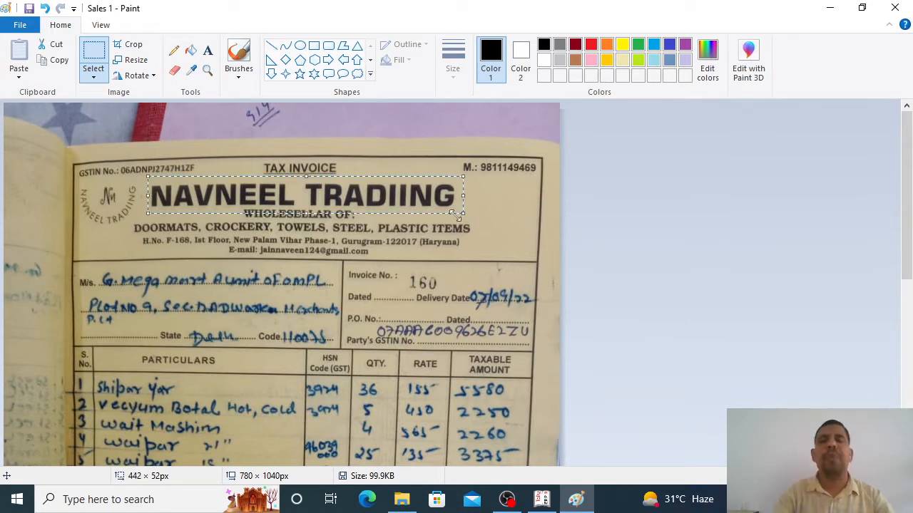
Step: Enter 'Navneel Trading' as the company name in Tally
{"action": "key", "text": "alt+Tab"}
{"action": "key", "text": "alt+Tab"}
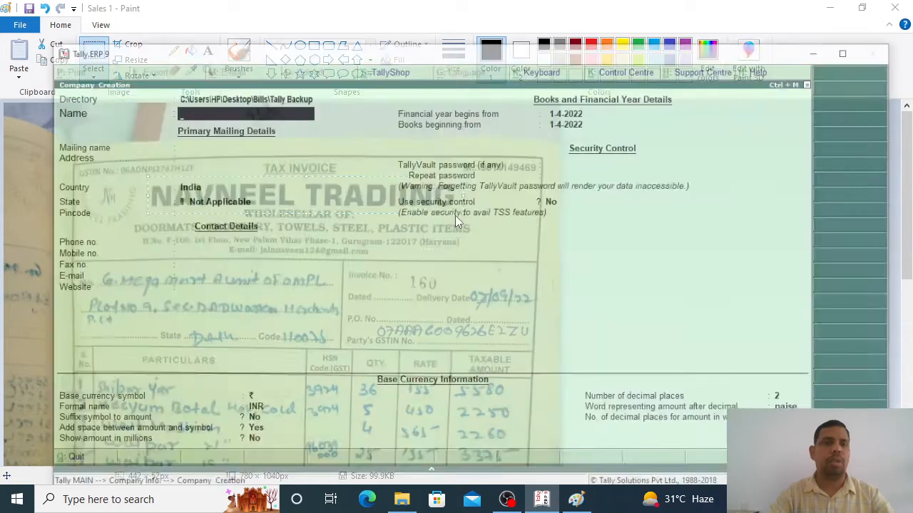
{"action": "type", "text": "Nav"}
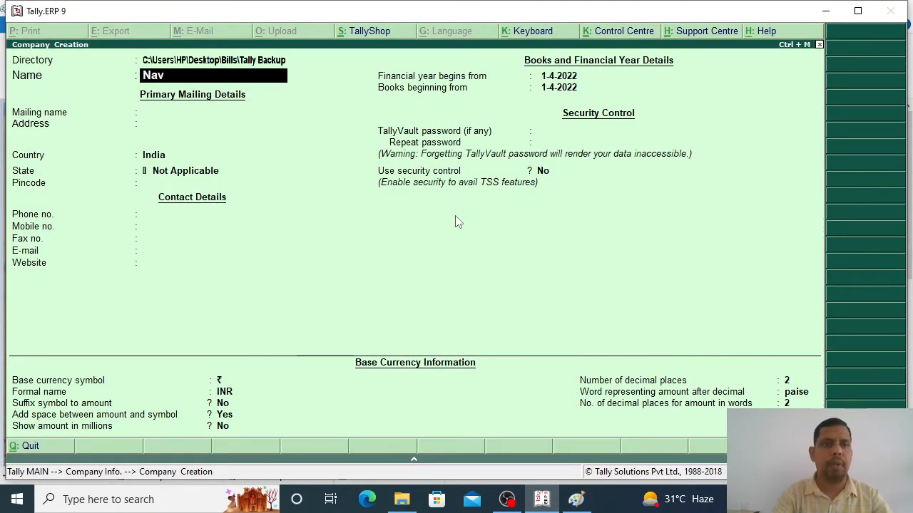
{"action": "type", "text": "neel Trading"}
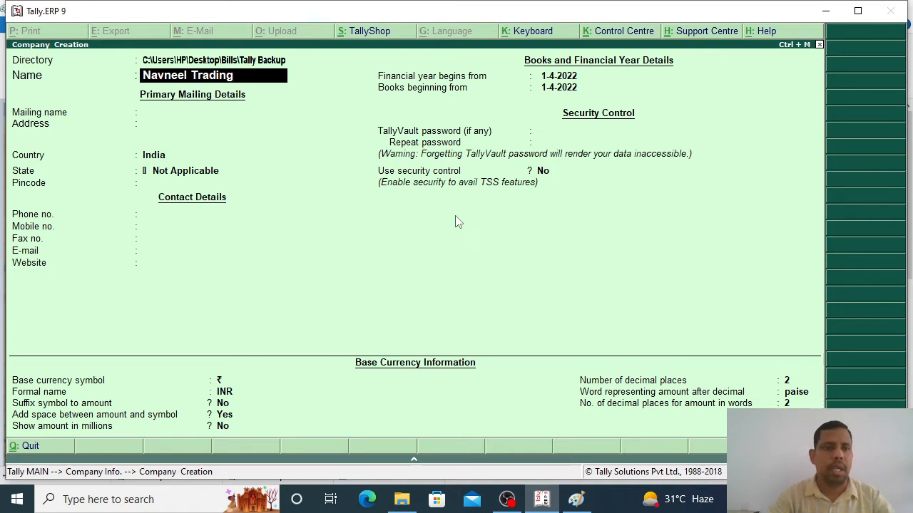
{"action": "key", "text": "Return"}
{"action": "key", "text": "Return"}
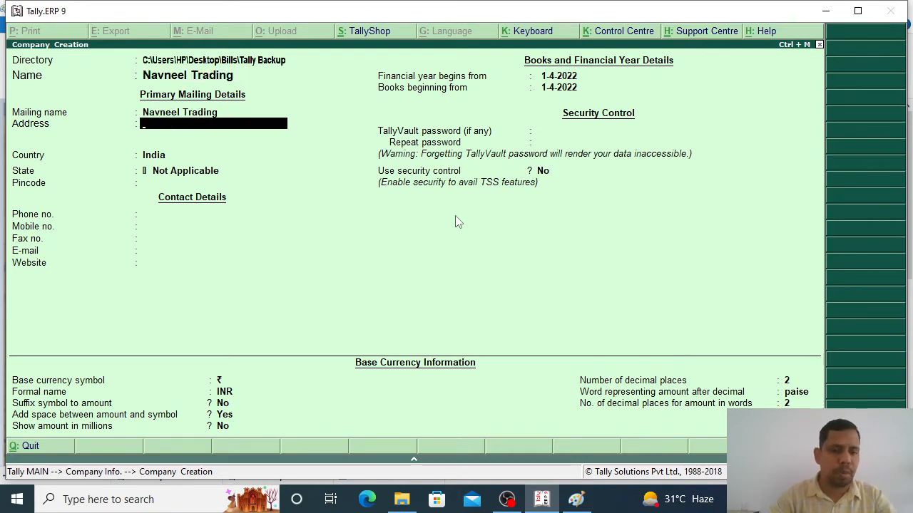
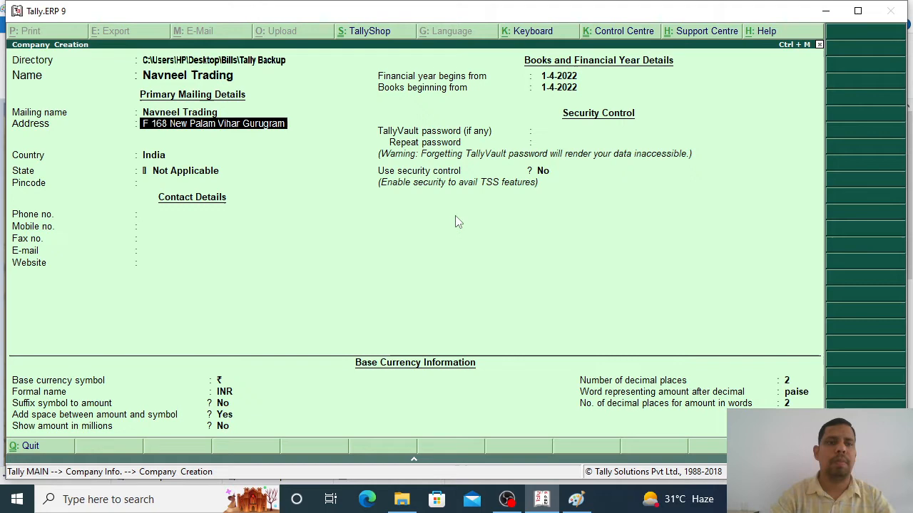
Step: Type the company's street address, then mark the GSTIN on the invoice in Paint
{"action": "key", "text": "Return"}
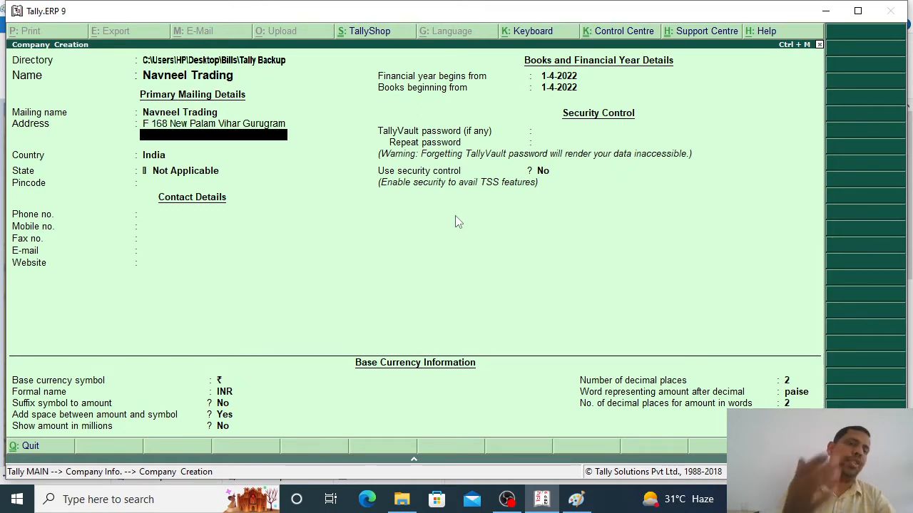
{"action": "key", "text": "alt+Tab"}
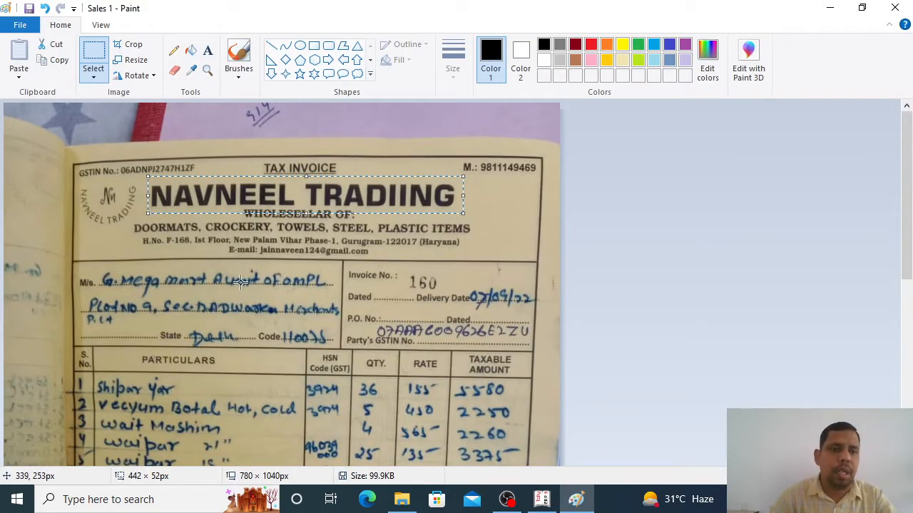
{"action": "left_click_drag", "start_coordinate": [114, 159], "coordinate": [203, 184]}
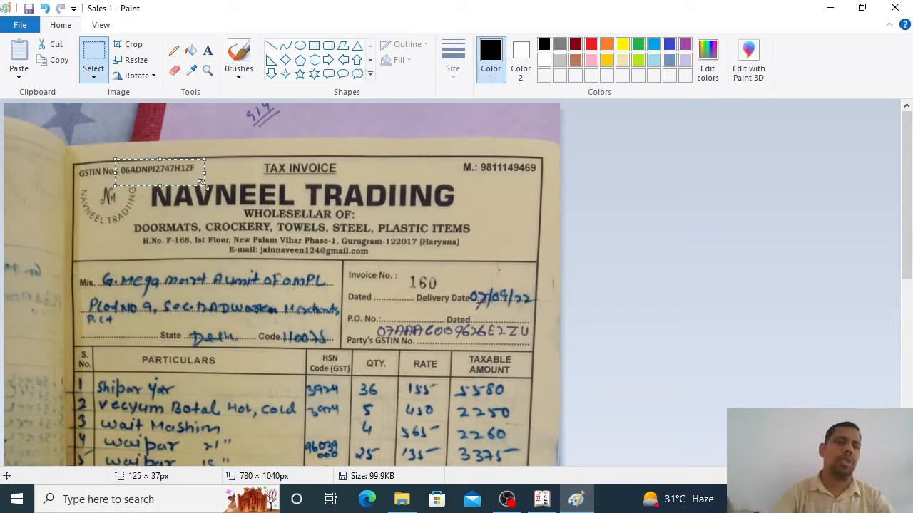
Step: Add an address line 'GST No' followed by the GSTIN read off the invoice
{"action": "key", "text": "alt+Tab"}
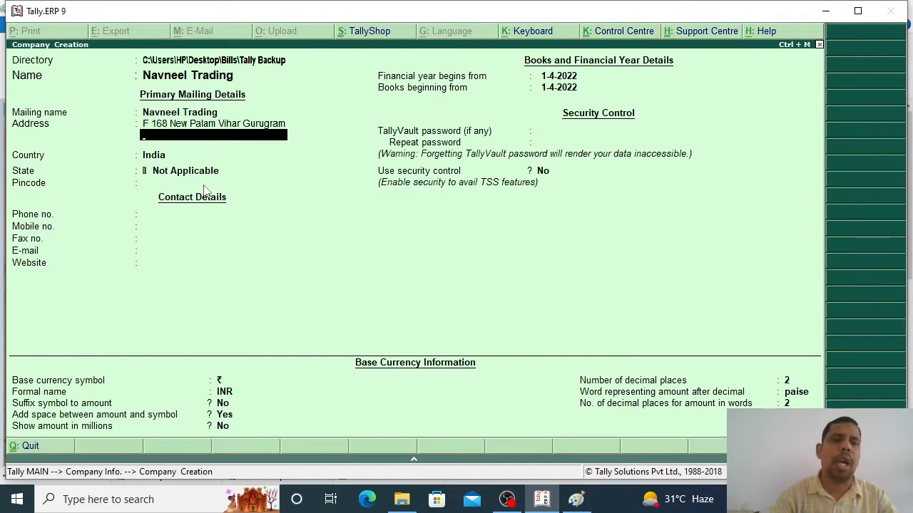
{"action": "type", "text": "GST No"}
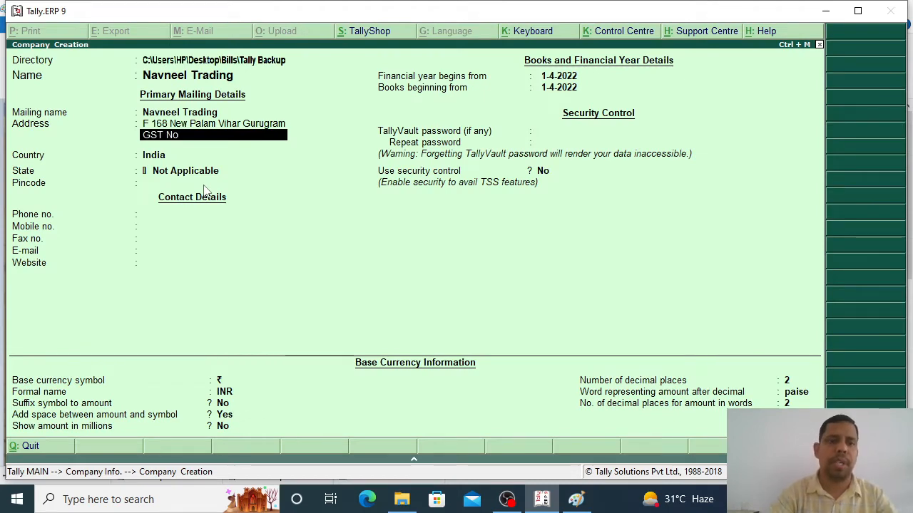
{"action": "key", "text": "alt+Tab"}
{"action": "key", "text": "alt+Tab"}
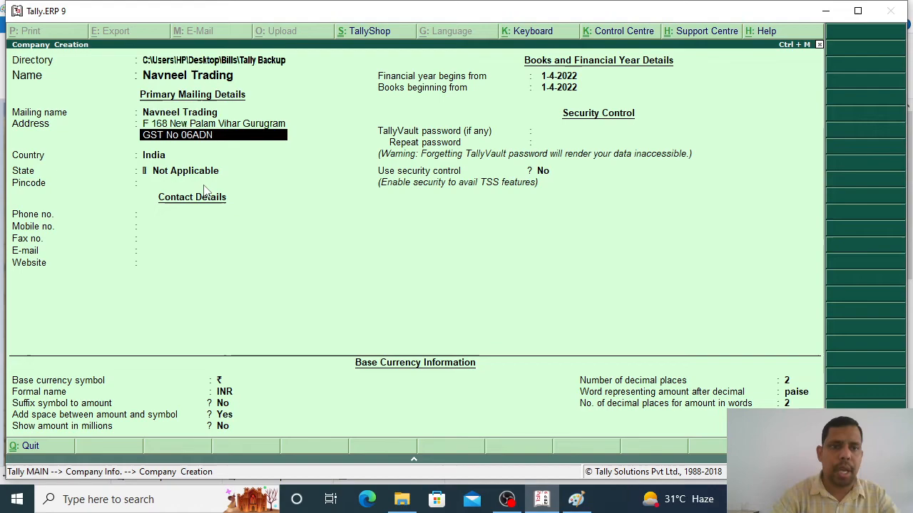
{"action": "key", "text": "alt+Tab"}
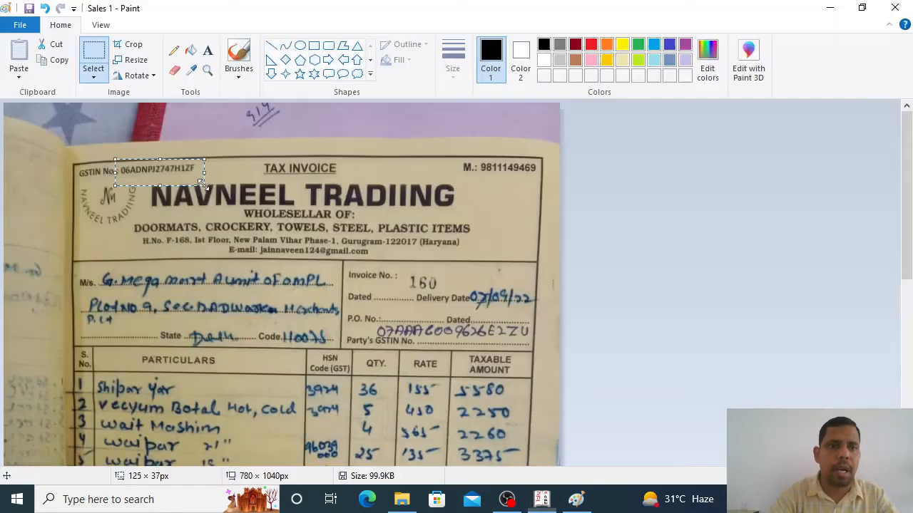
{"action": "key", "text": "alt+Tab"}
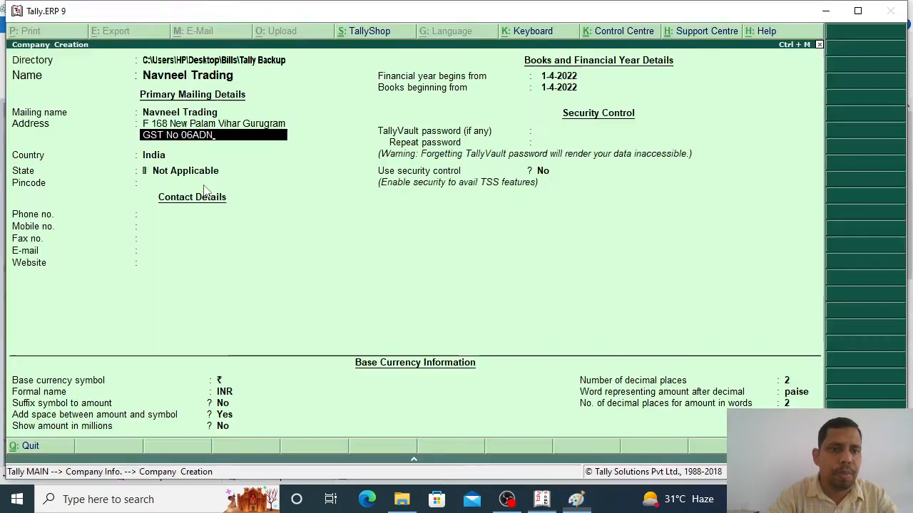
{"action": "key", "text": "alt+Tab"}
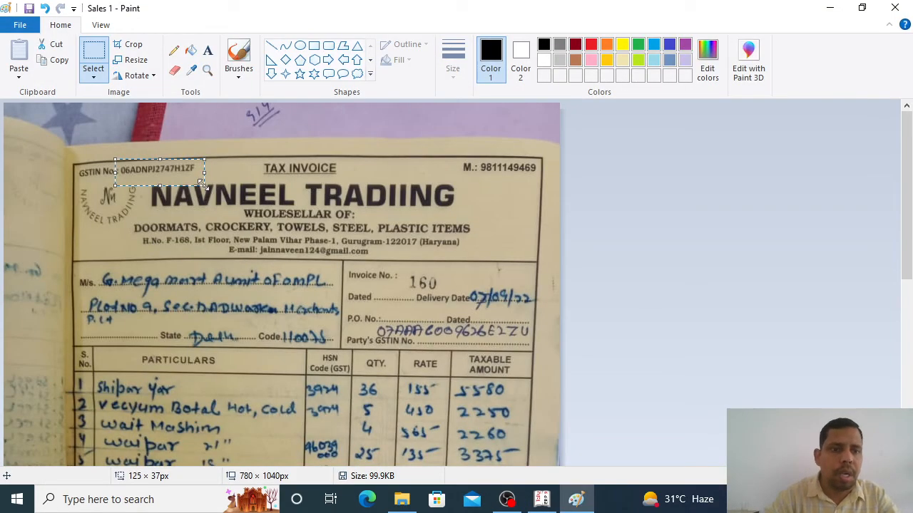
{"action": "key", "text": "alt+Tab"}
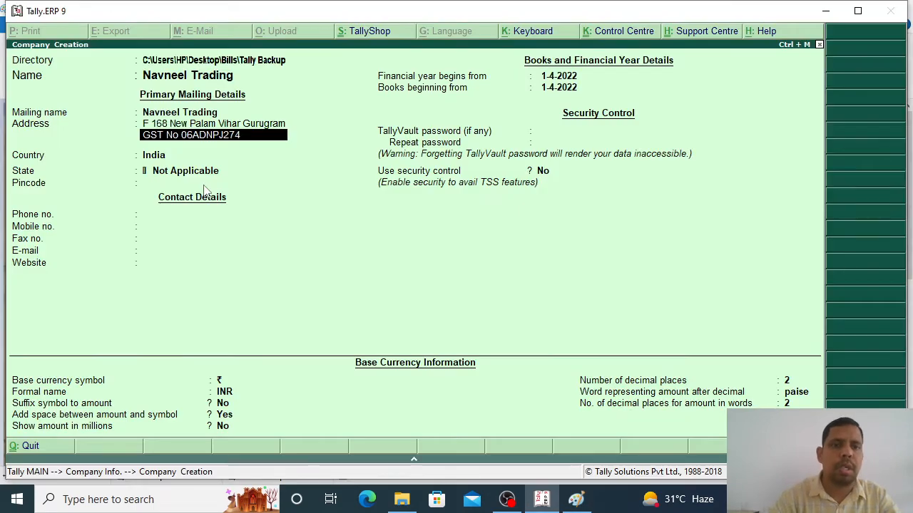
{"action": "key", "text": "alt+Tab"}
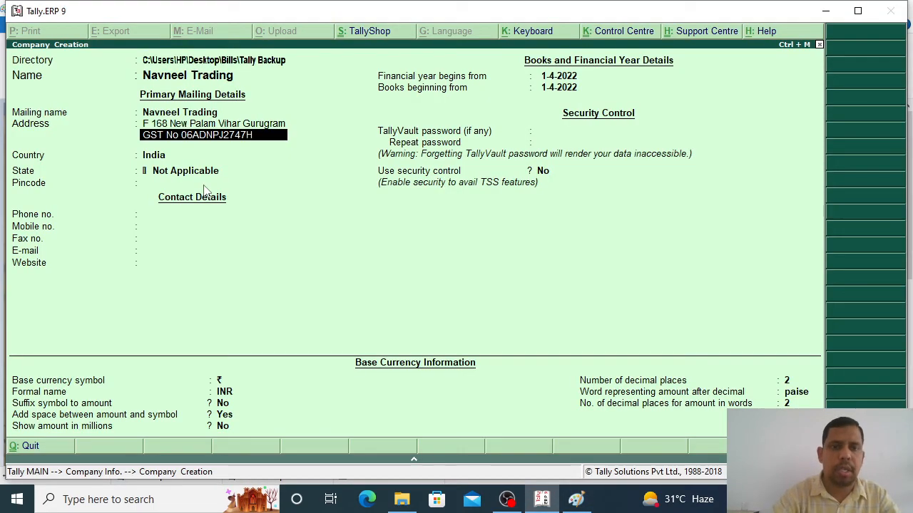
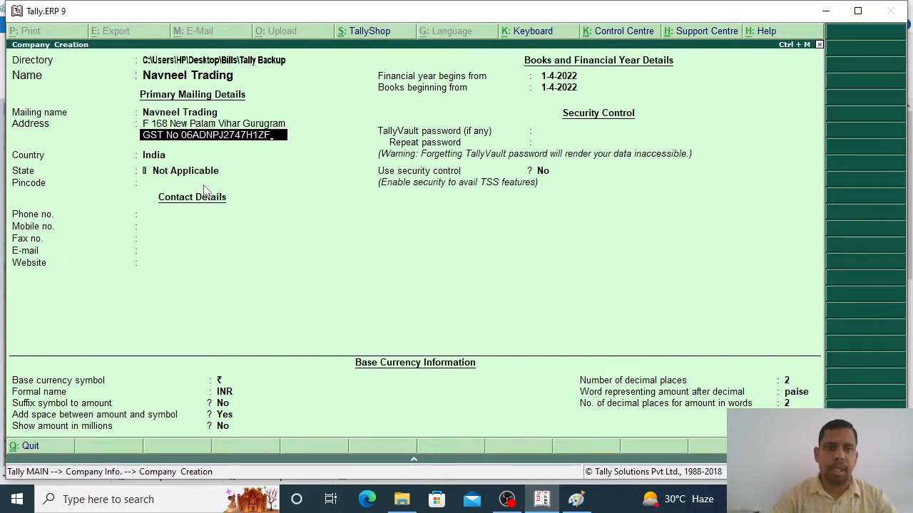
{"action": "key", "text": "Return"}
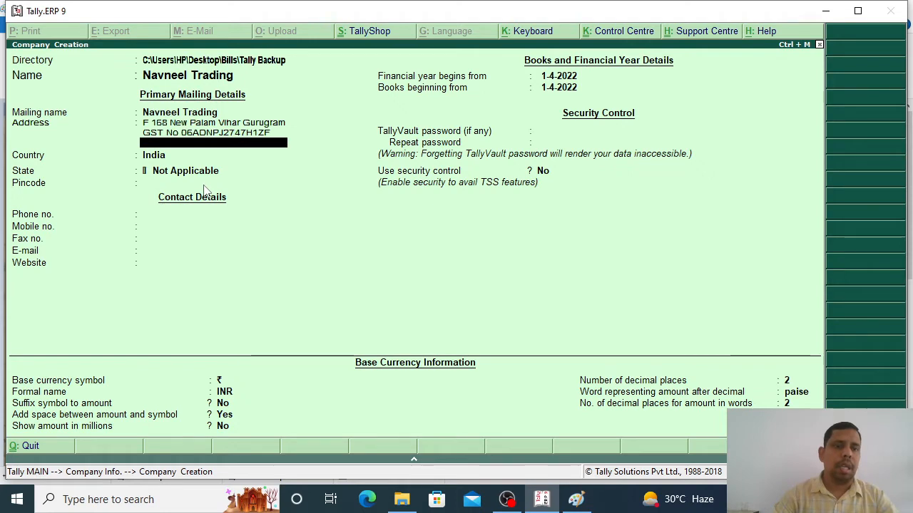
Step: Keep country India, set state to Haryana, and enter the pincode
{"action": "key", "text": "Return"}
{"action": "key", "text": "Return"}
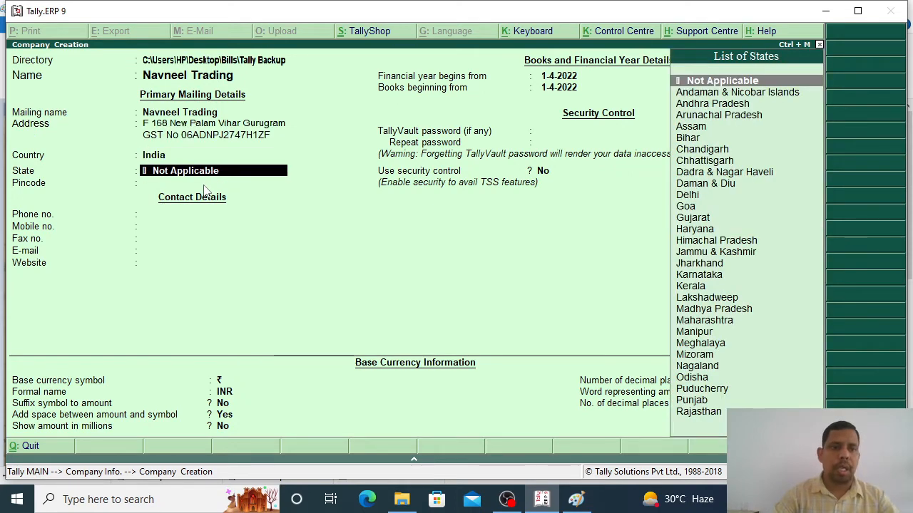
{"action": "type", "text": "Har"}
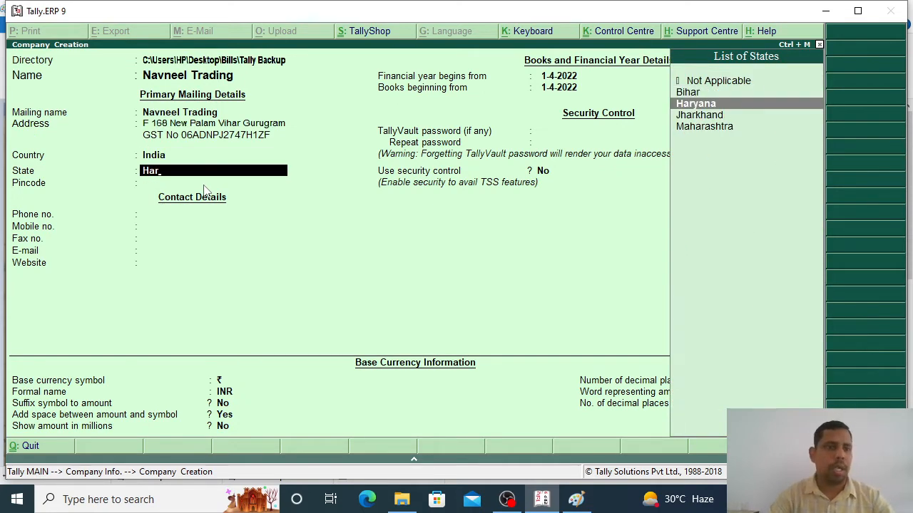
{"action": "key", "text": "Return"}
{"action": "type", "text": "1220"}
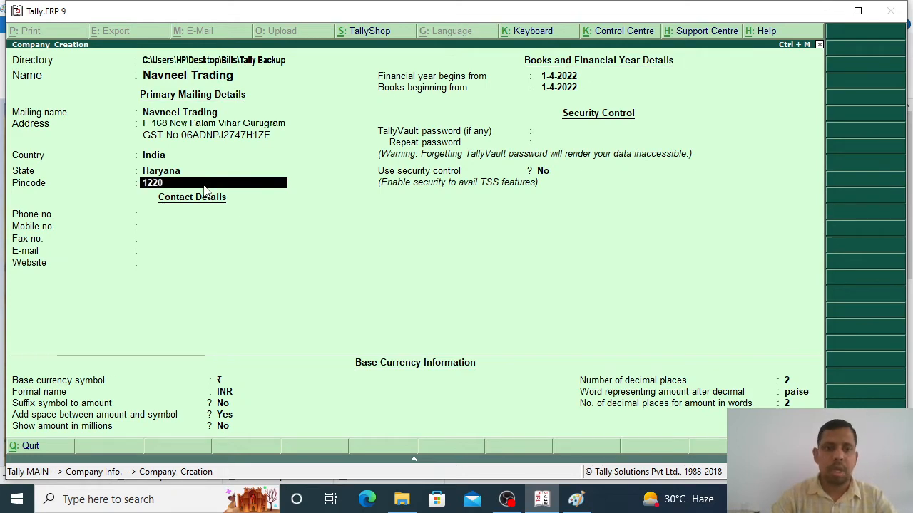
{"action": "type", "text": "17"}
{"action": "key", "text": "Return"}
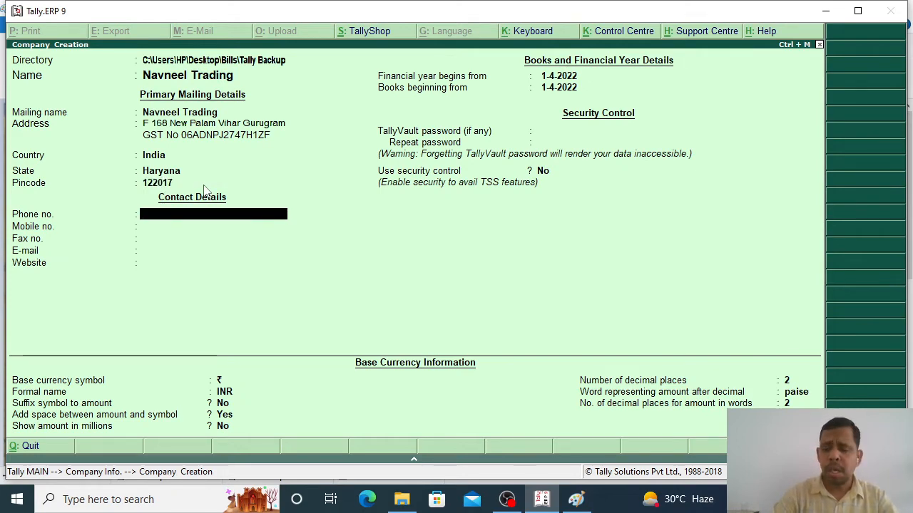
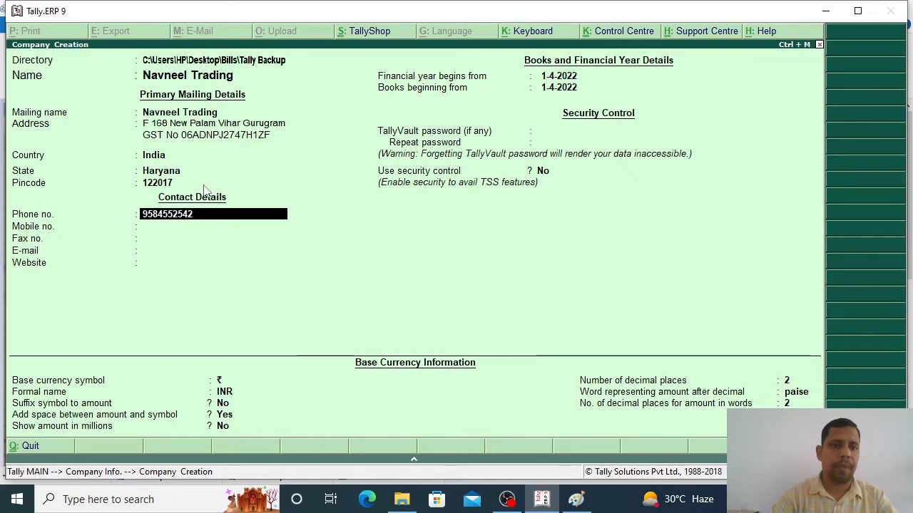
Step: Fill in the company's phone, mobile, fax, e-mail and website
{"action": "key", "text": "Return"}
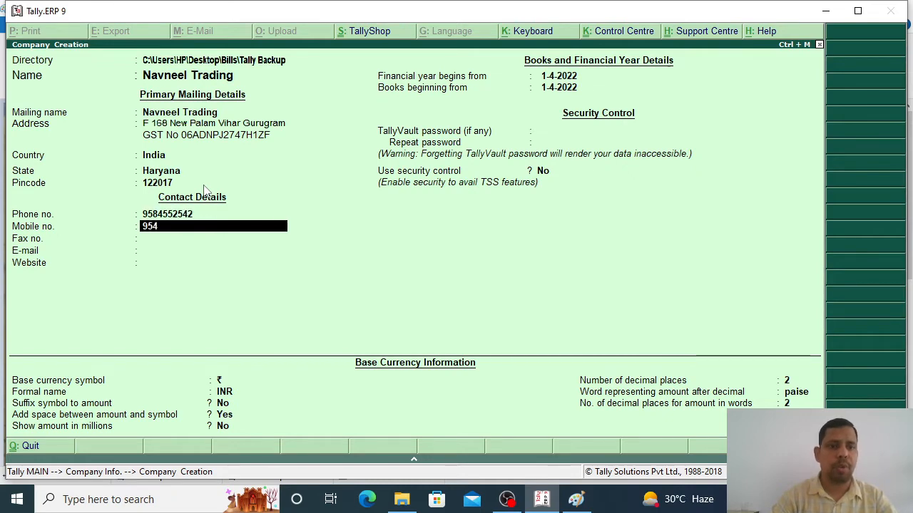
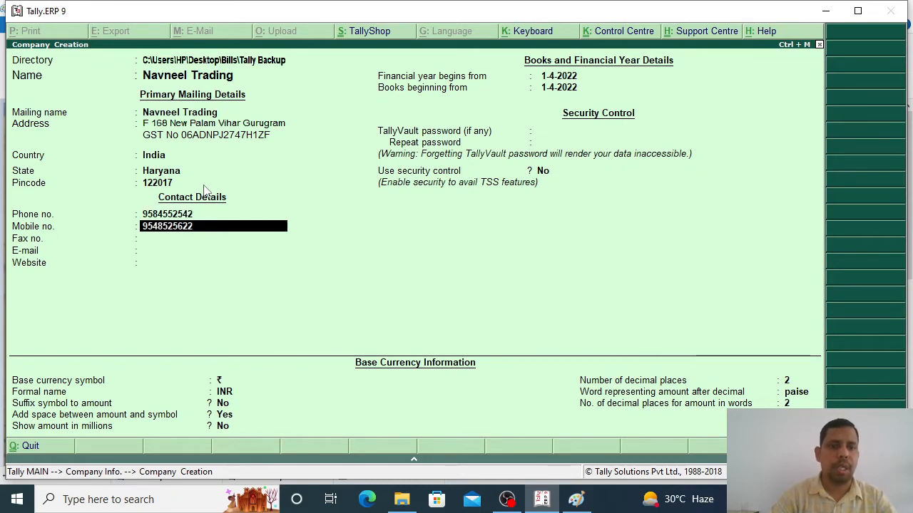
{"action": "key", "text": "Return"}
{"action": "type", "text": "4158452"}
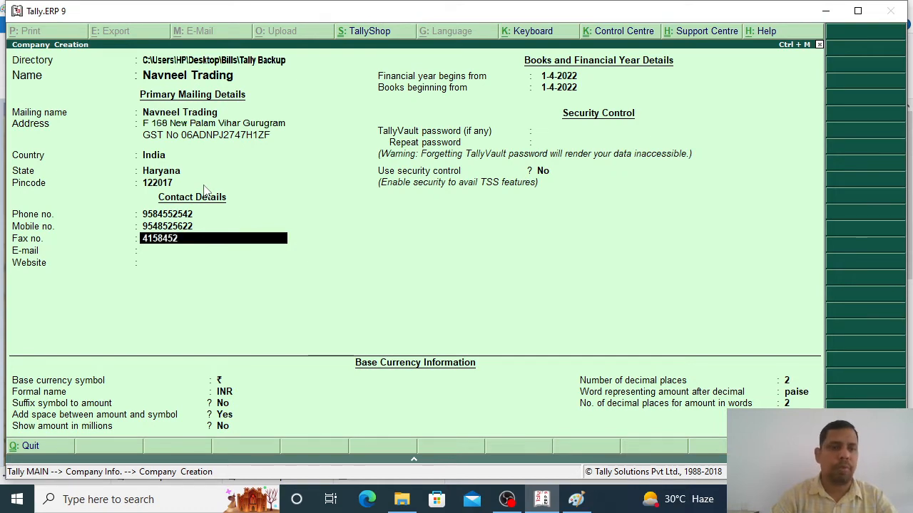
{"action": "key", "text": "Return"}
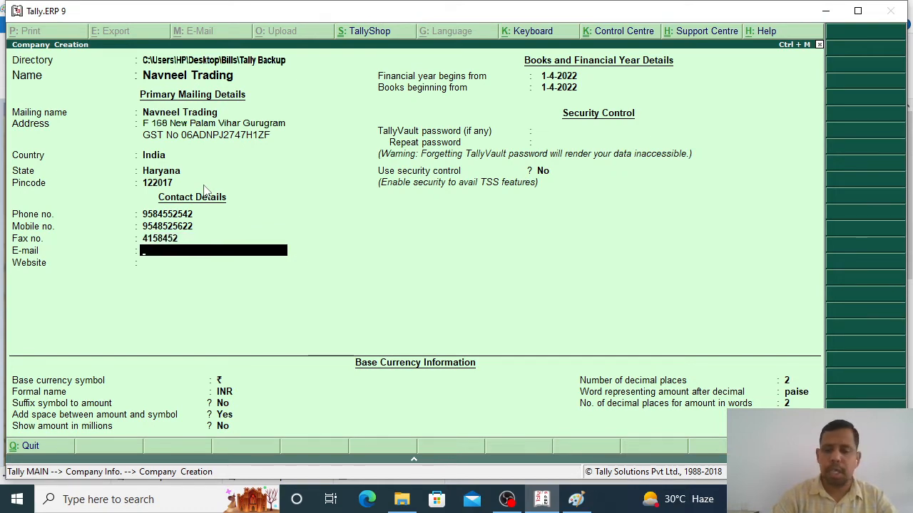
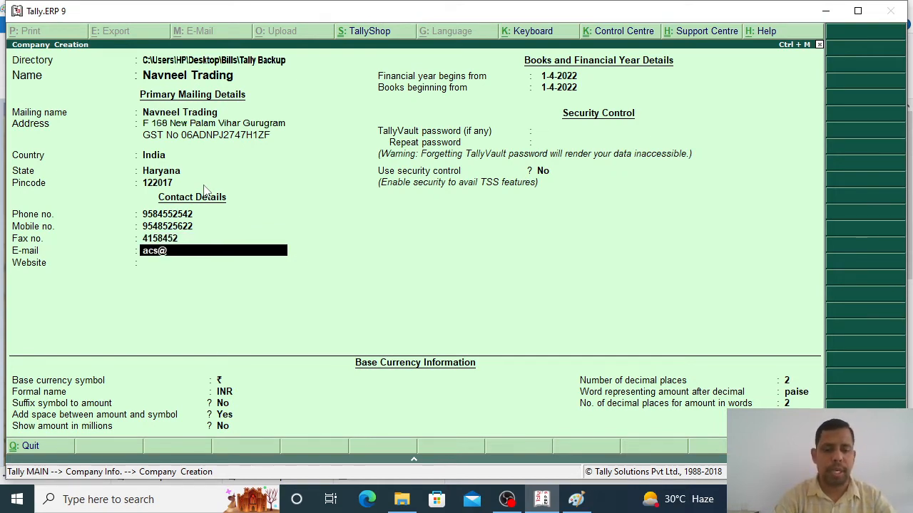
{"action": "key", "text": "Return"}
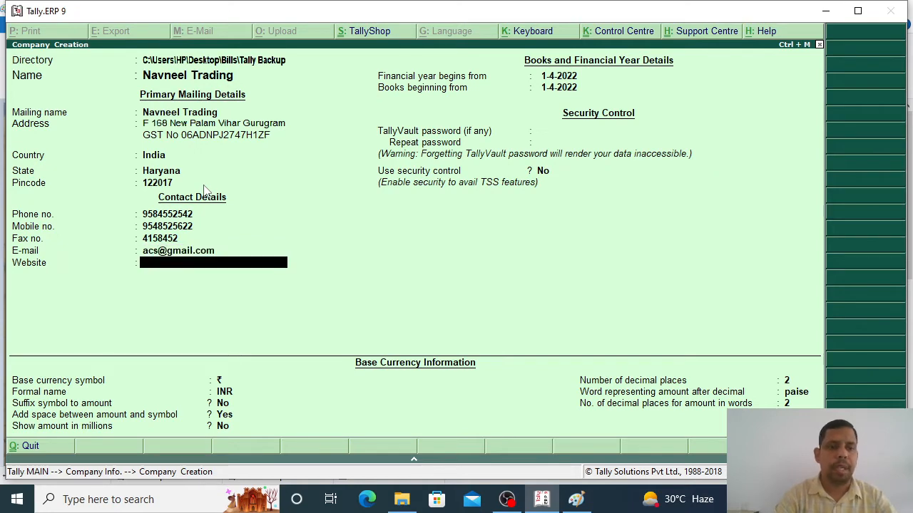
{"action": "type", "text": "www."}
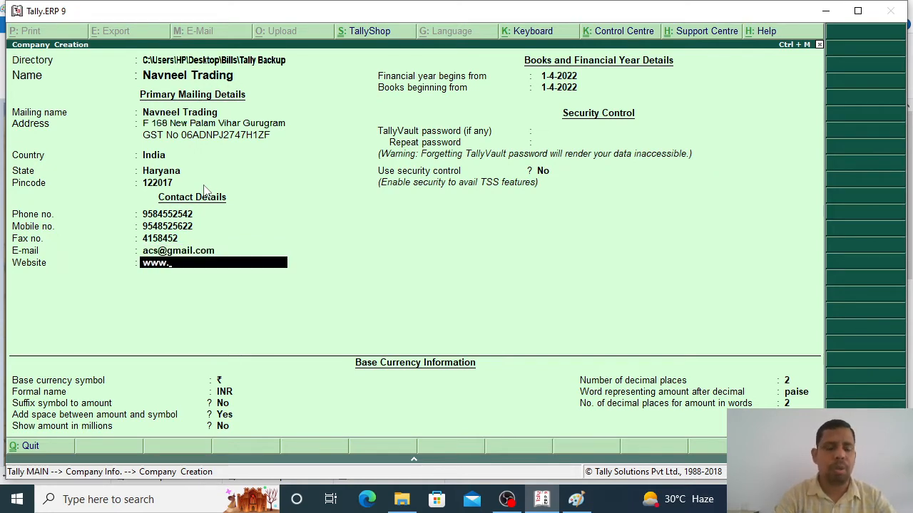
{"action": "type", "text": "ac"}
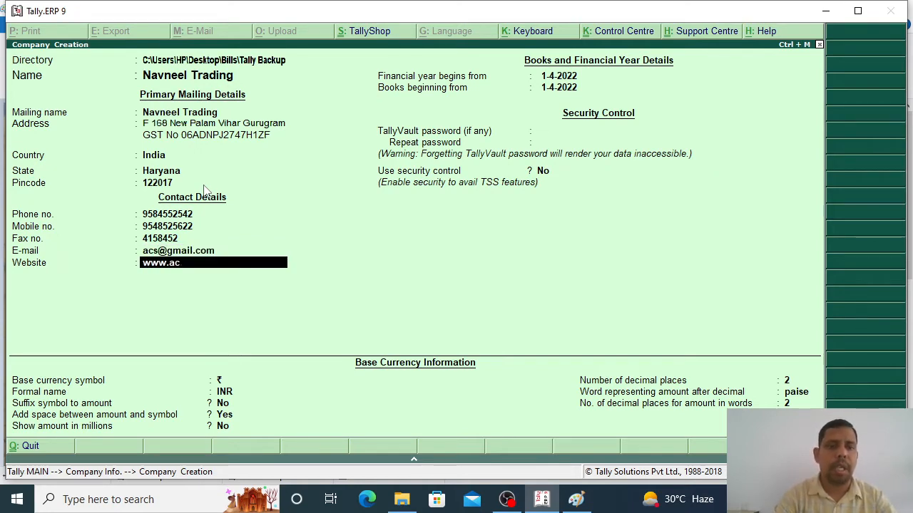
{"action": "type", "text": ".s.in"}
{"action": "key", "text": "Return"}
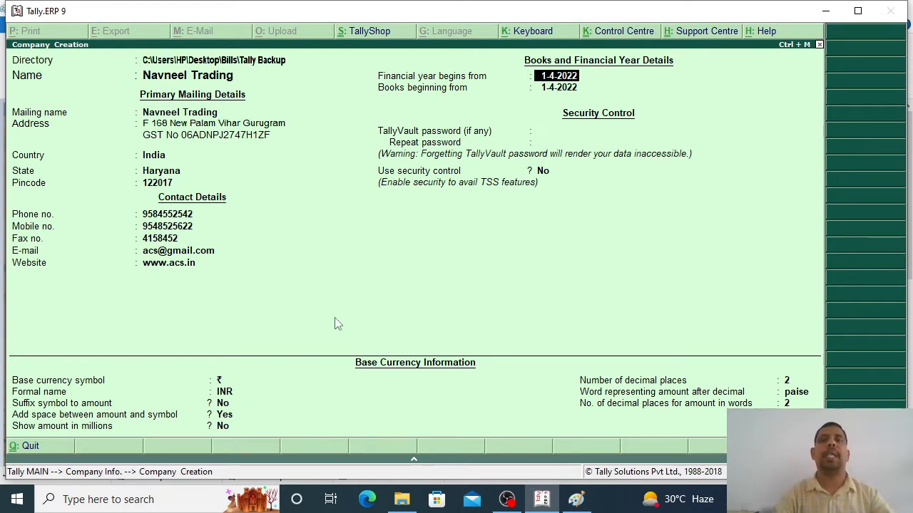
Step: Accept 1-4-2022 as both the financial year start and books beginning date
{"action": "key", "text": "Down"}
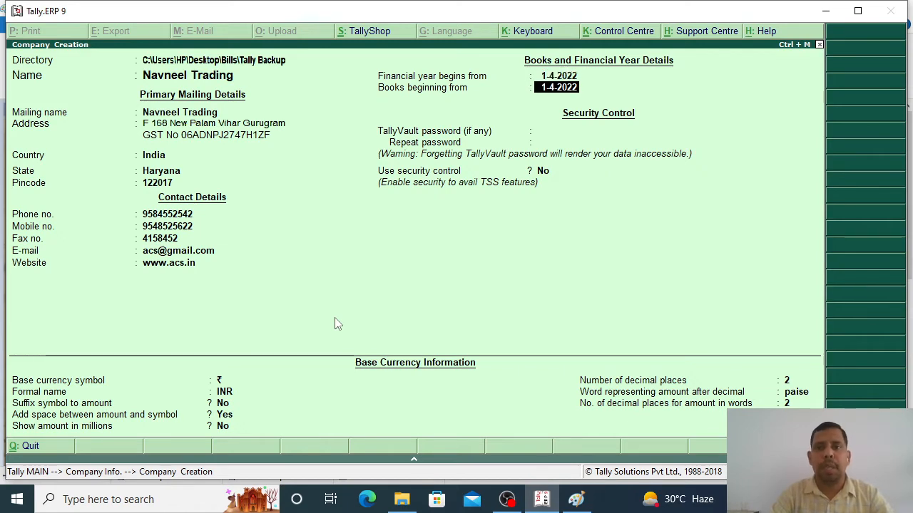
{"action": "key", "text": "Up"}
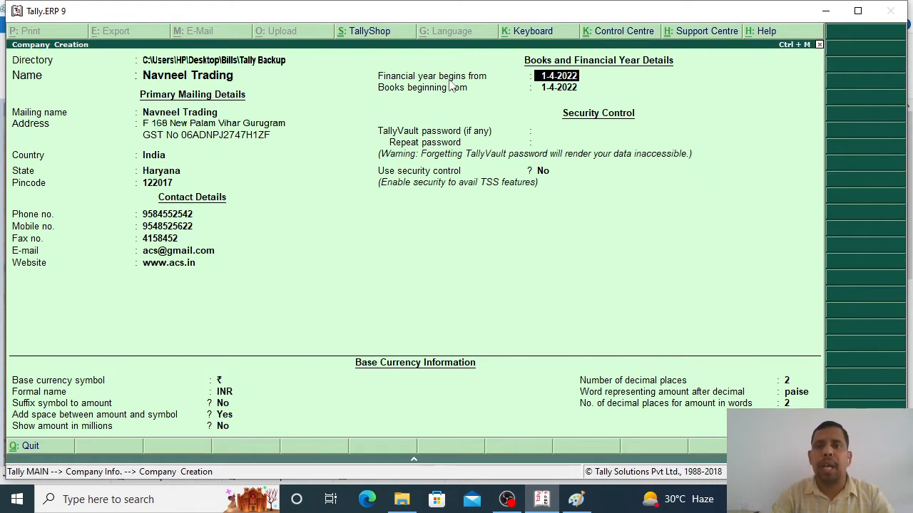
{"action": "key", "text": "Return"}
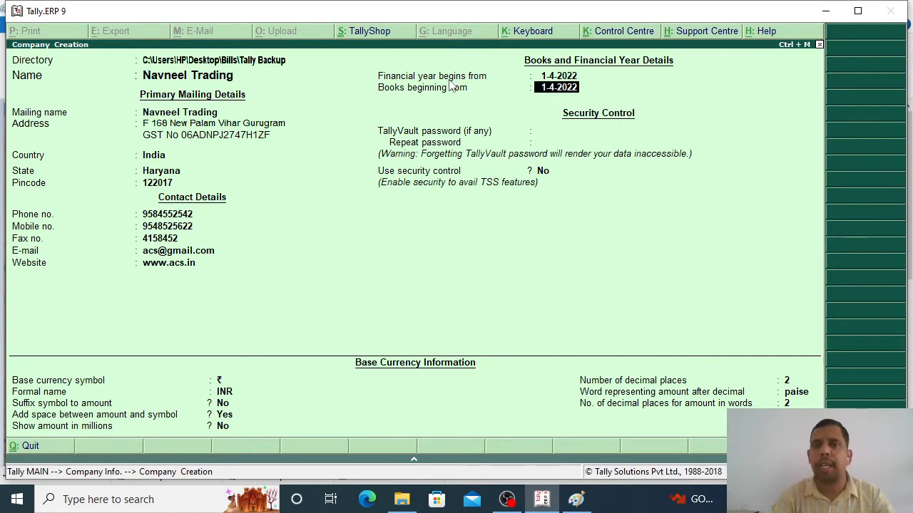
{"action": "key", "text": "Return"}
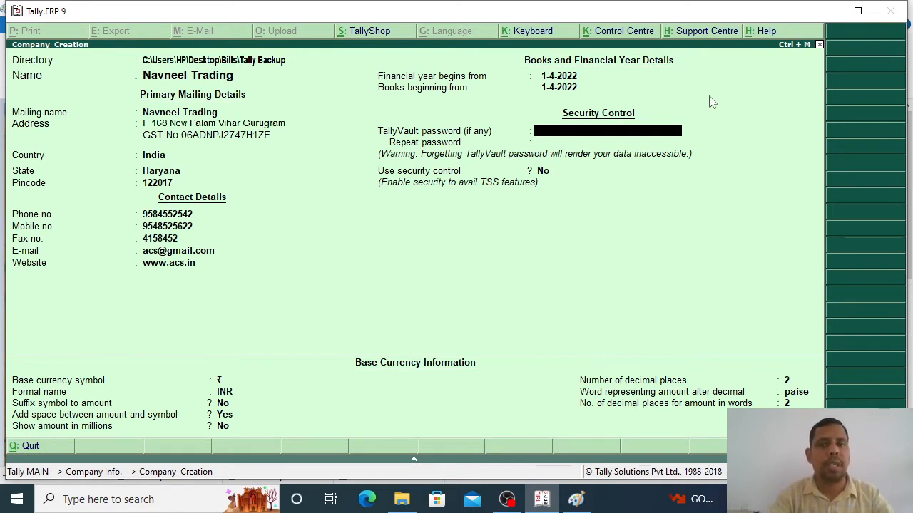
Step: Set the TallyVault password for Navneel Trading and repeat it to confirm
{"action": "type", "text": "*"}
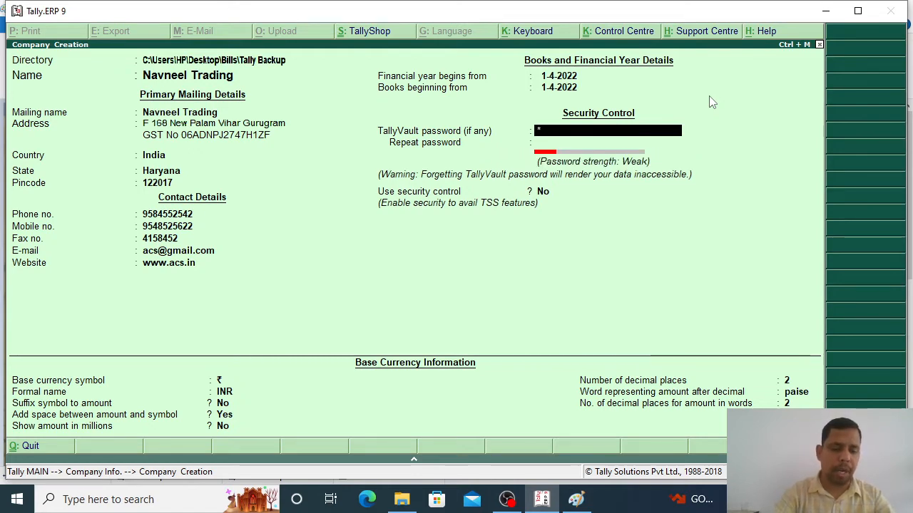
{"action": "type", "text": "***"}
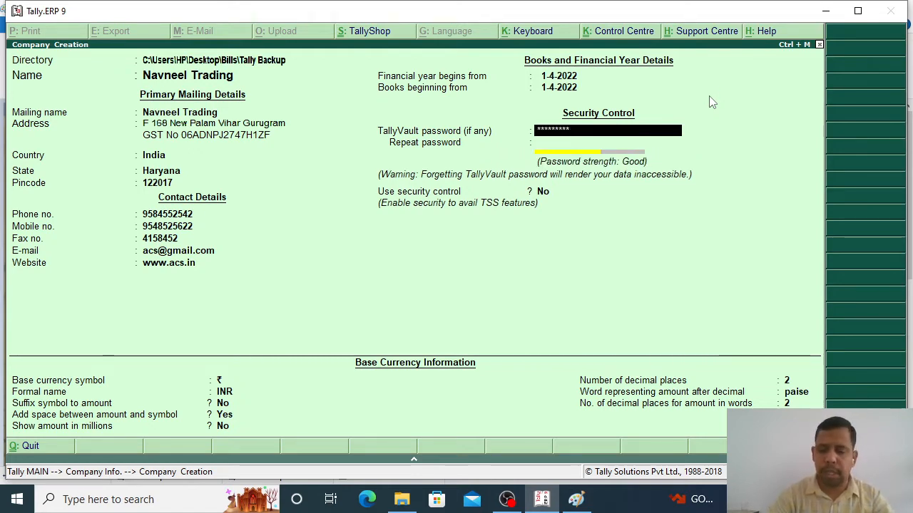
{"action": "type", "text": "***"}
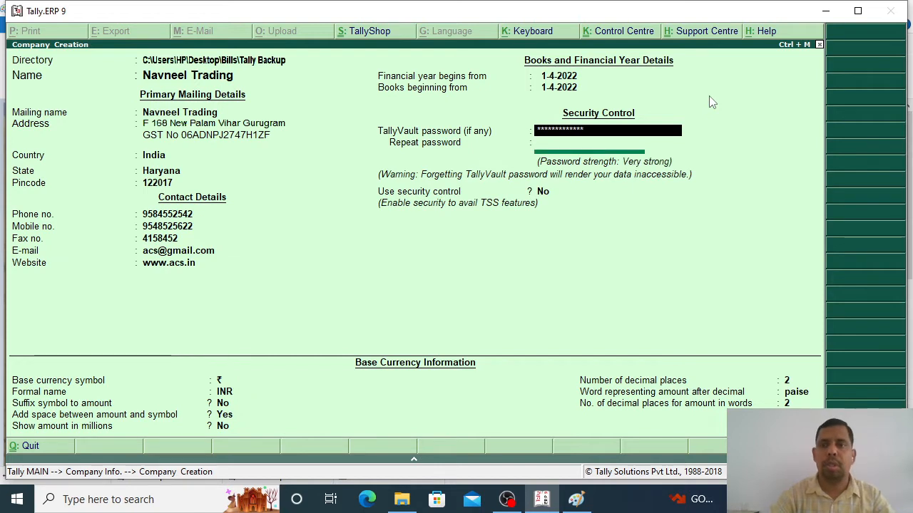
{"action": "key", "text": "Return"}
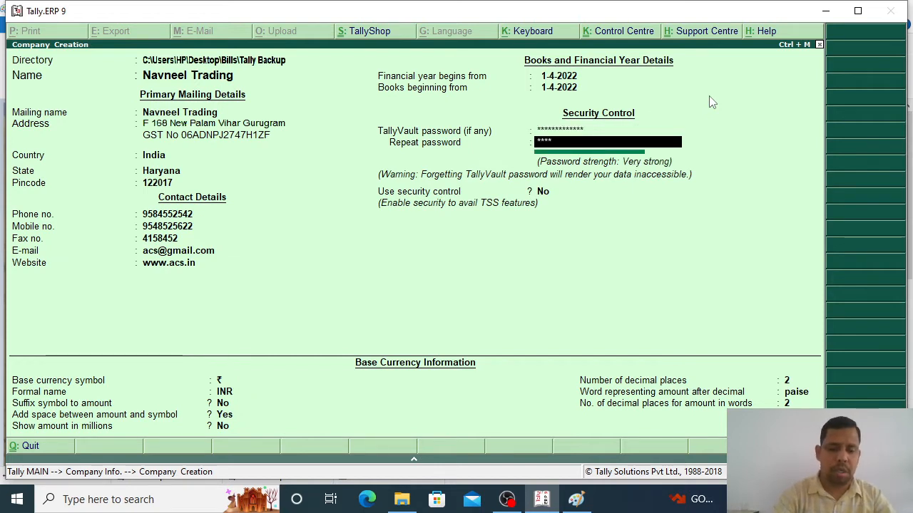
{"action": "type", "text": "************"}
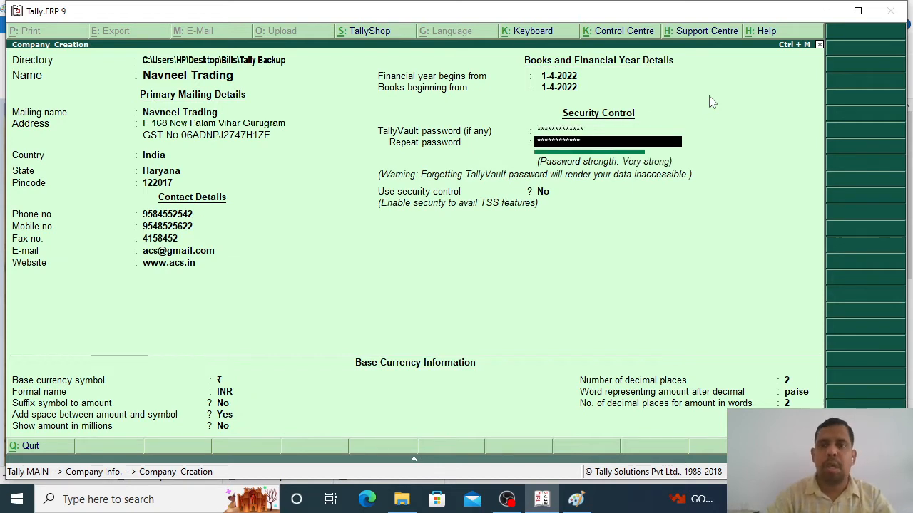
{"action": "key", "text": "Return"}
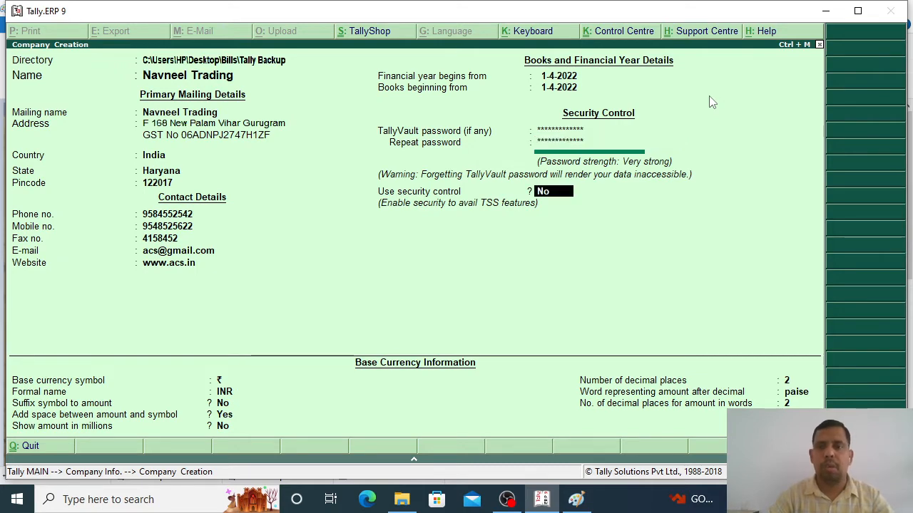
Step: Keep security control No, the ₹ currency symbol and 2 decimal places, reaching the Accept prompt
{"action": "key", "text": "Return"}
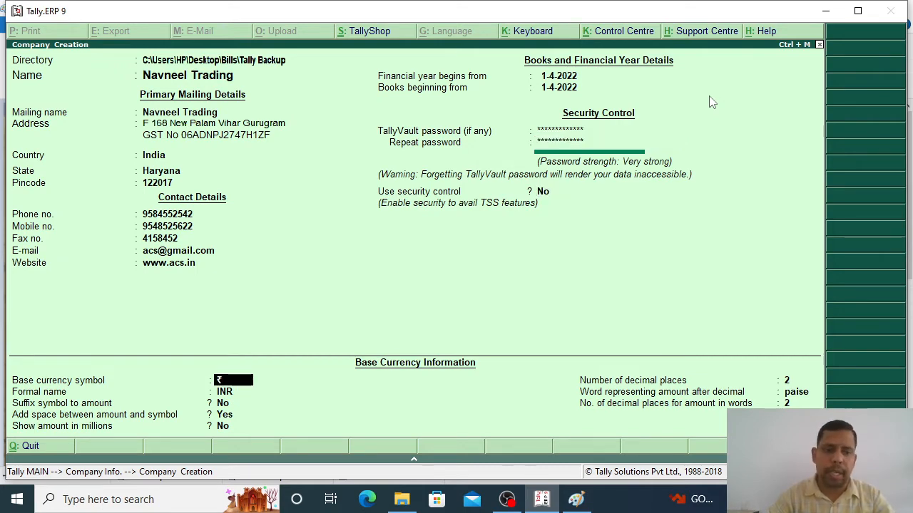
{"action": "key", "text": "Return"}
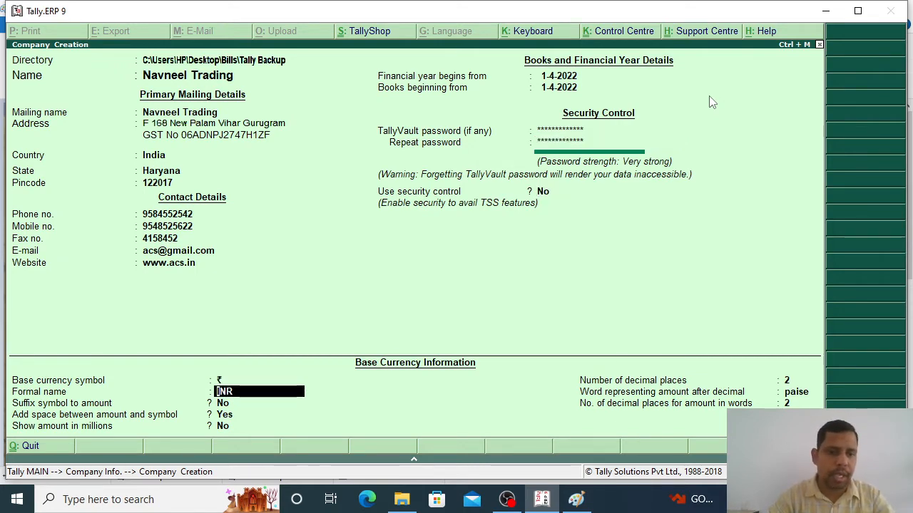
{"action": "key", "text": "Return"}
{"action": "key", "text": "Return"}
{"action": "key", "text": "Return"}
{"action": "key", "text": "Return"}
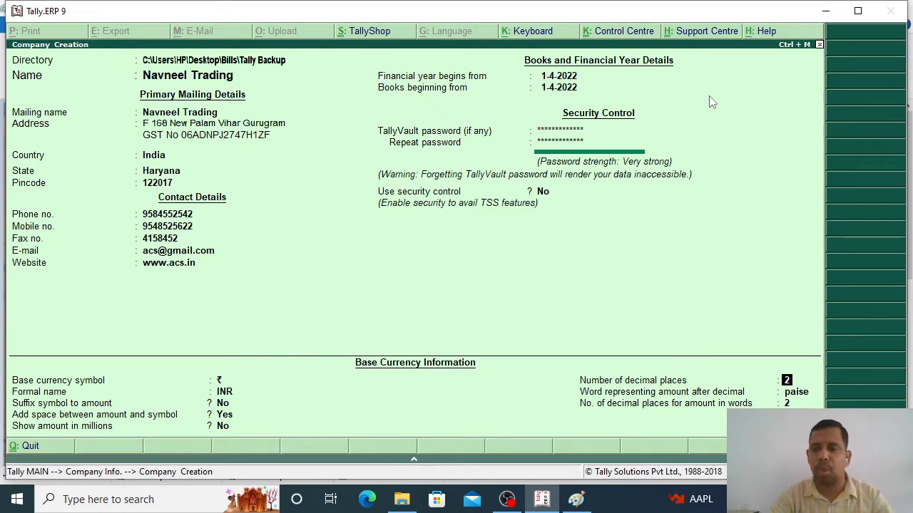
{"action": "key", "text": "Return"}
{"action": "key", "text": "Return"}
{"action": "key", "text": "Return"}
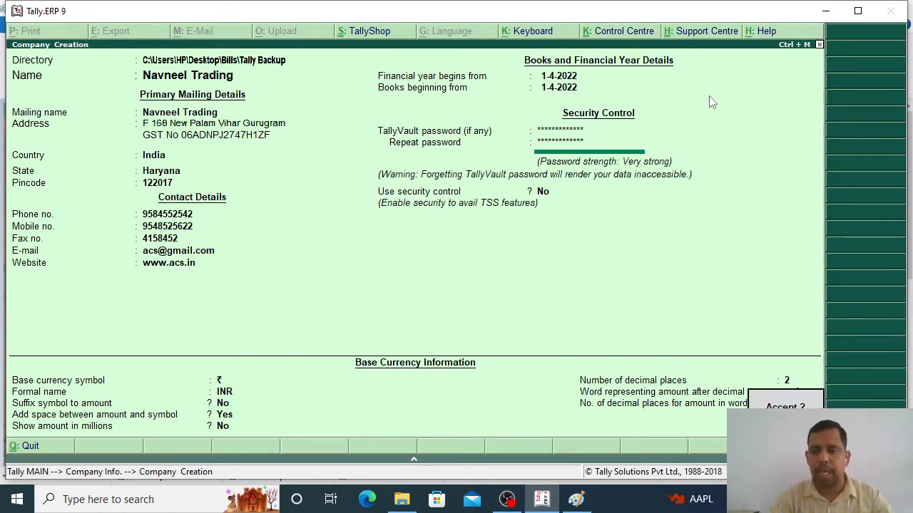
{"action": "key", "text": "Return"}
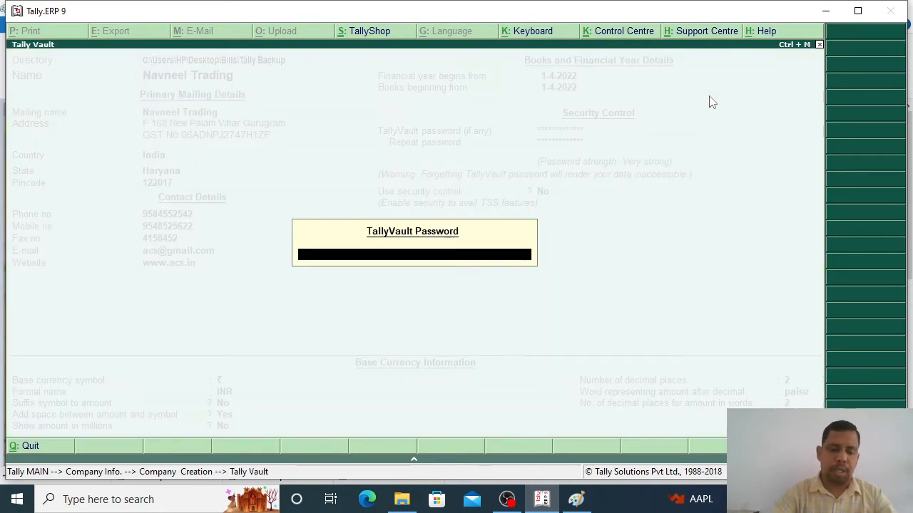
Step: Enter the TallyVault password to unlock and load Navneel Trading
{"action": "type", "text": "*********"}
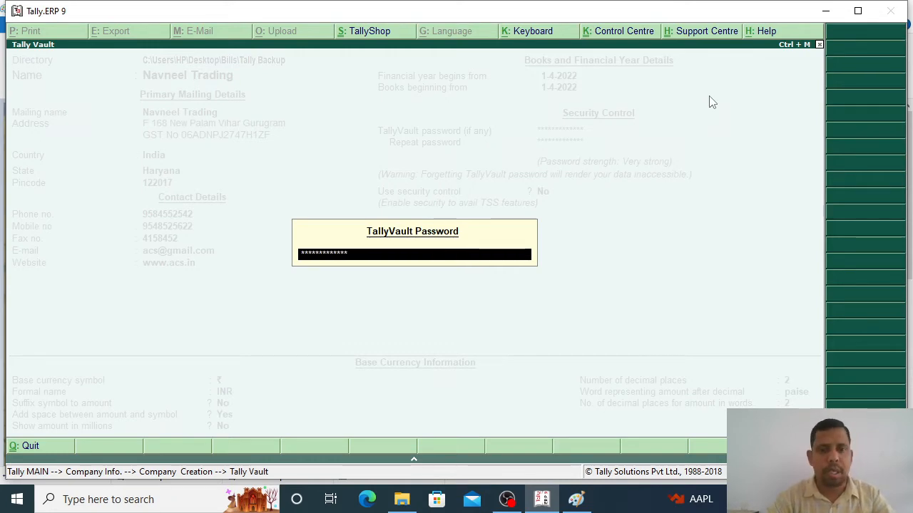
{"action": "key", "text": "Return"}
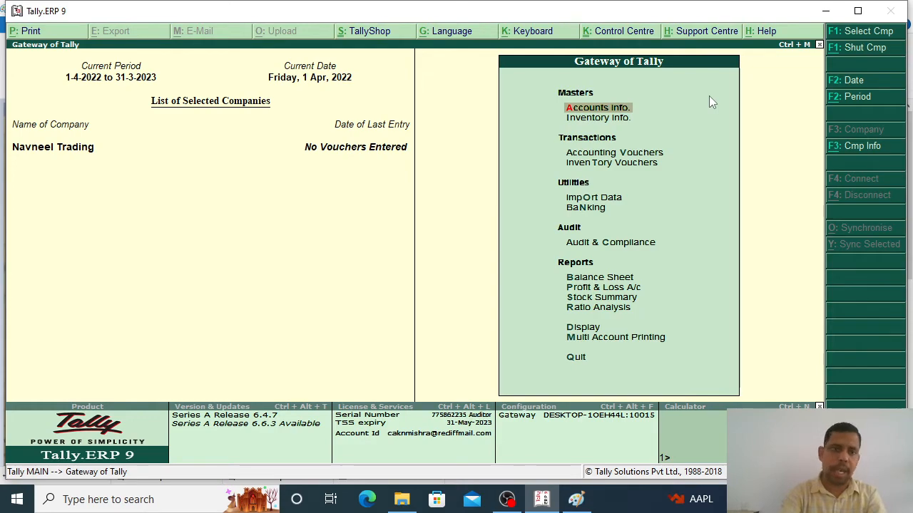
Step: Quit Tally, then close the Sales 1 invoice image and the Bills folder window
{"action": "key", "text": "Escape"}
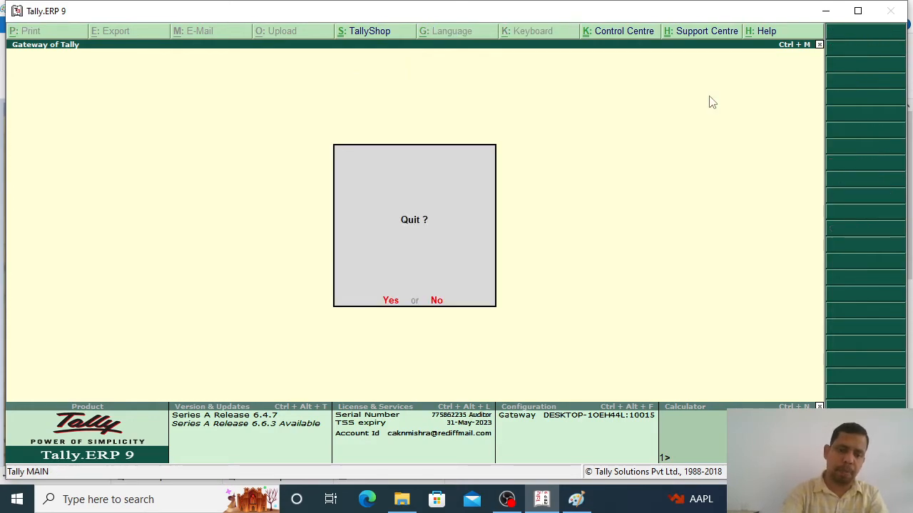
{"action": "key", "text": "y"}
{"action": "left_click", "coordinate": [890, 8]}
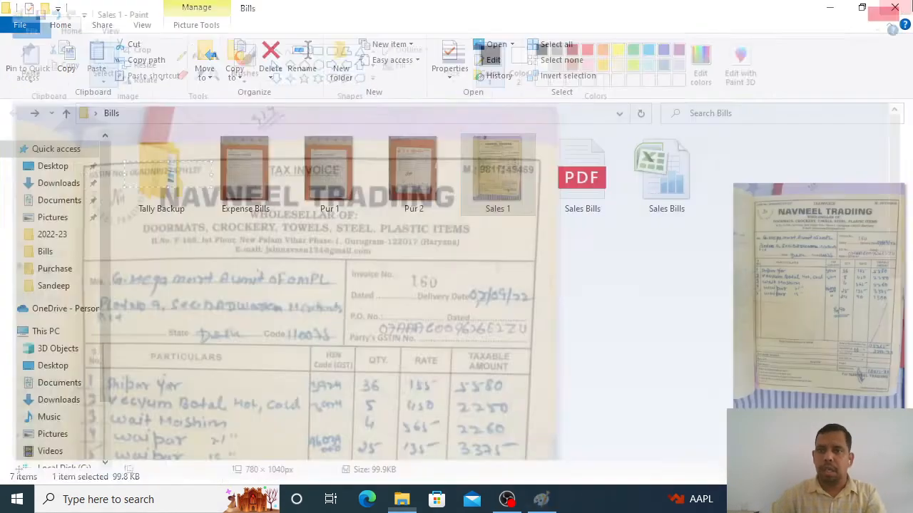
{"action": "left_click", "coordinate": [895, 7]}
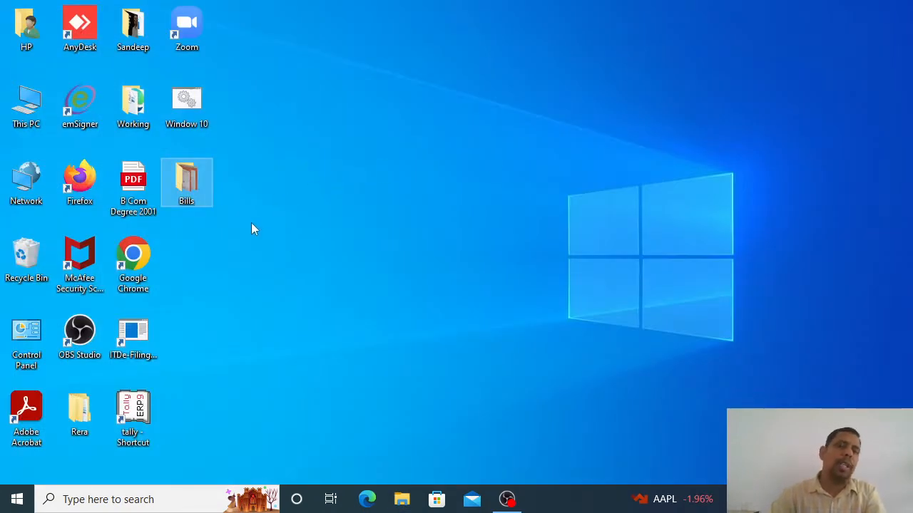
Step: Open Bills\Tally Backup to confirm the 10000 company folder, then minimize the window
{"action": "double_click", "coordinate": [189, 185]}
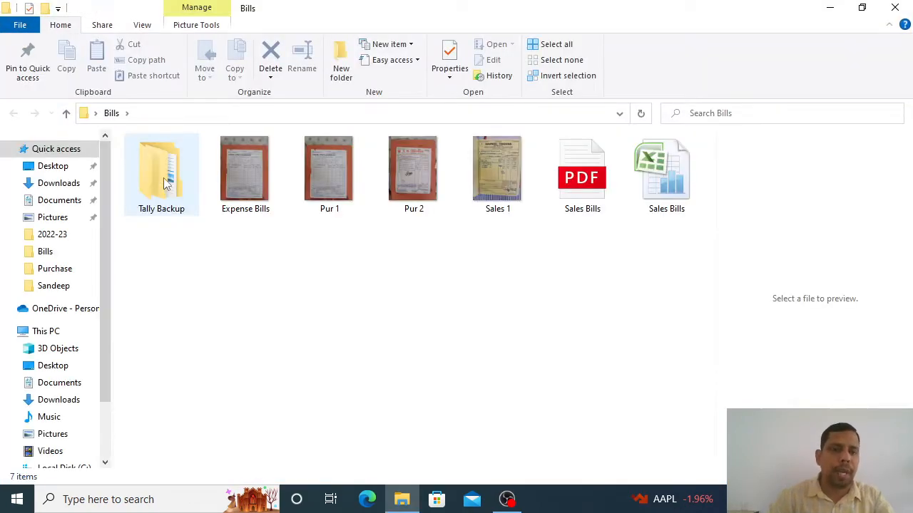
{"action": "double_click", "coordinate": [163, 180]}
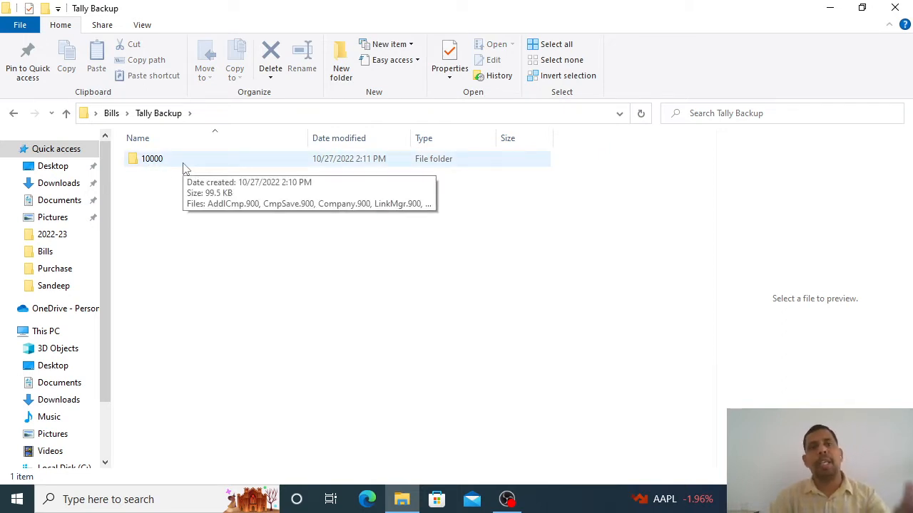
{"action": "left_click", "coordinate": [831, 14]}
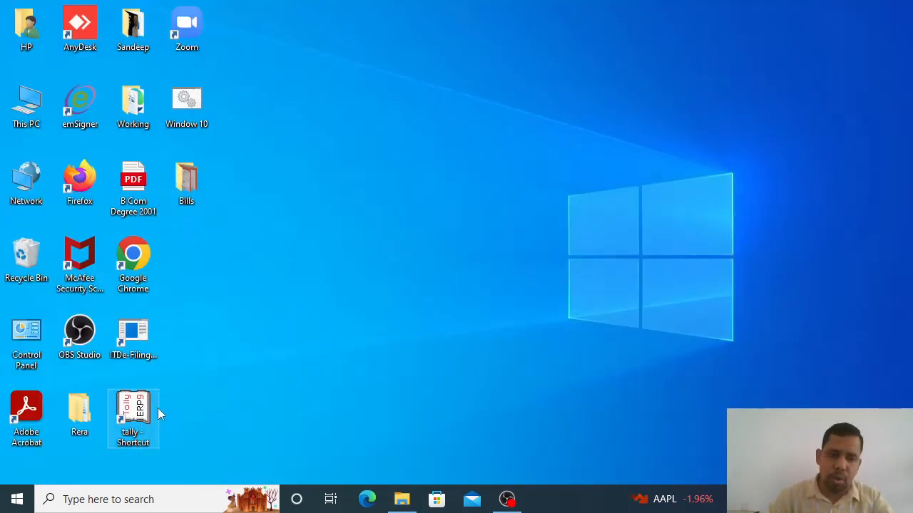
Step: Relaunch Tally from the desktop shortcut and bring up Select Company with Path at ./data
{"action": "double_click", "coordinate": [135, 412]}
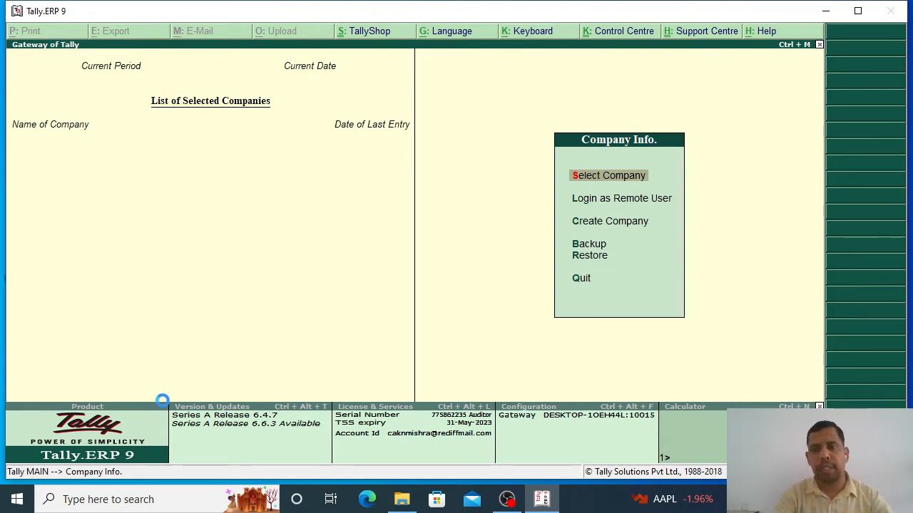
{"action": "key", "text": "Return"}
{"action": "key", "text": "BackSpace"}
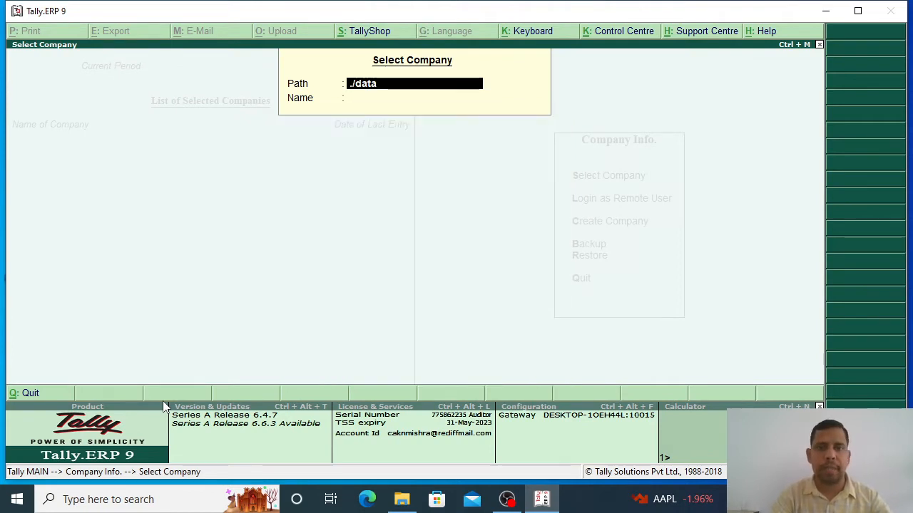
Step: Set Select Company's Path to C:\Users\HP\Desktop\Bills\Tally Backup, pick the company, enter its vault password
{"action": "key", "text": "BackSpace"}
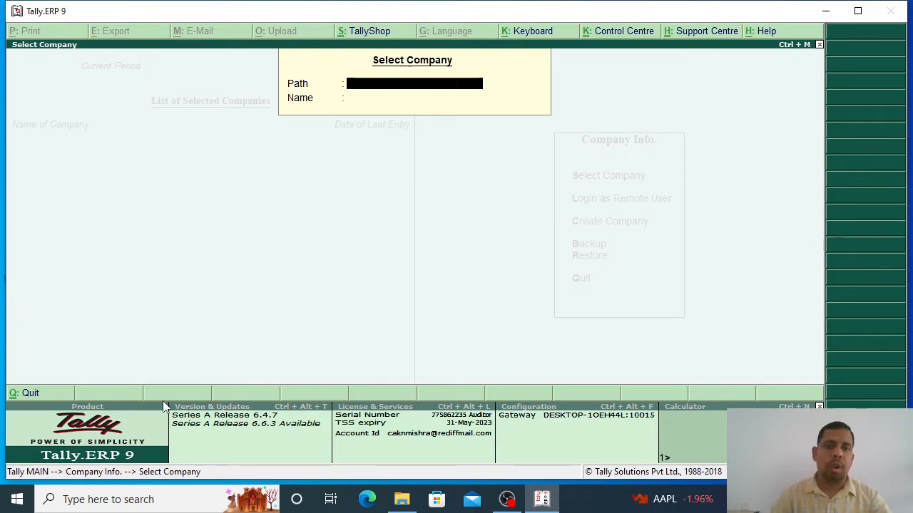
{"action": "key", "text": "alt+Tab"}
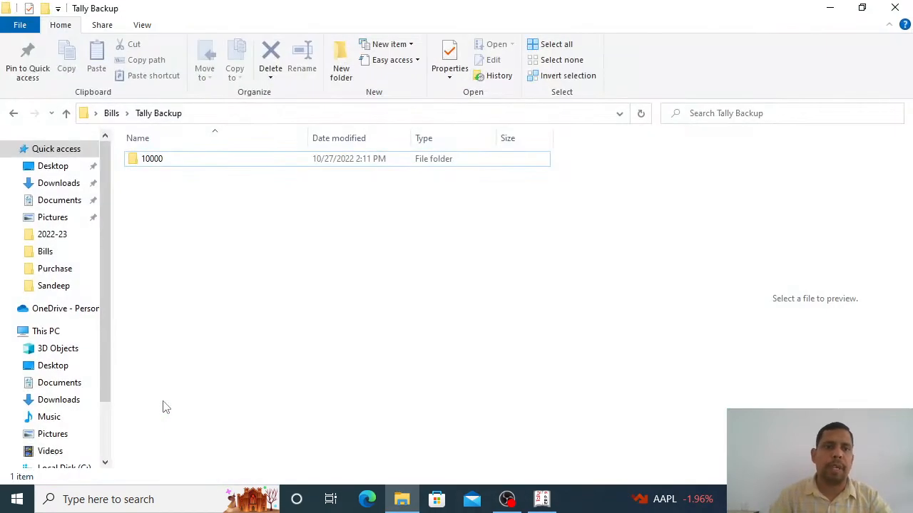
{"action": "left_click", "coordinate": [202, 118]}
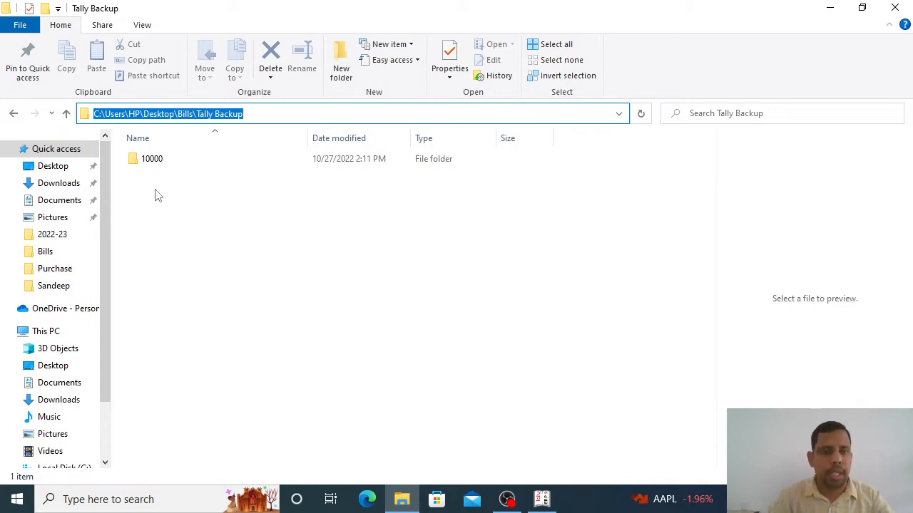
{"action": "key", "text": "alt+Tab"}
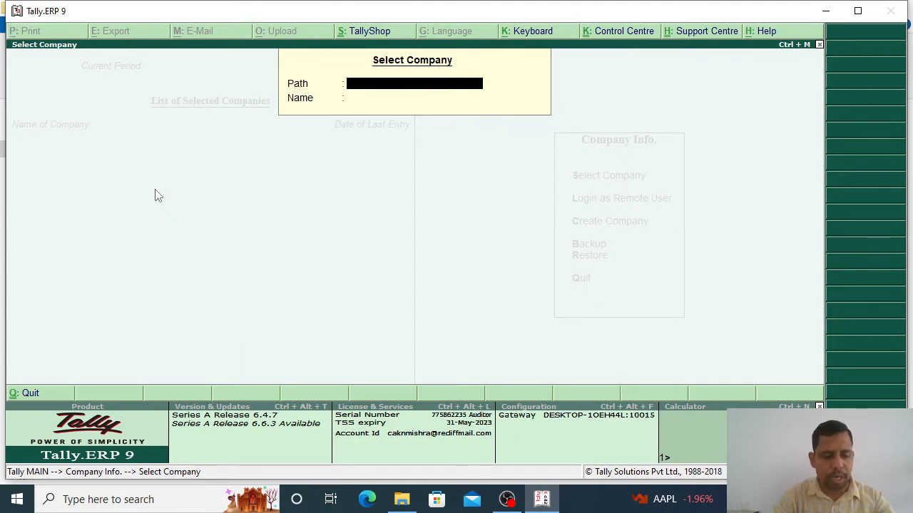
{"action": "key", "text": "ctrl+alt+v"}
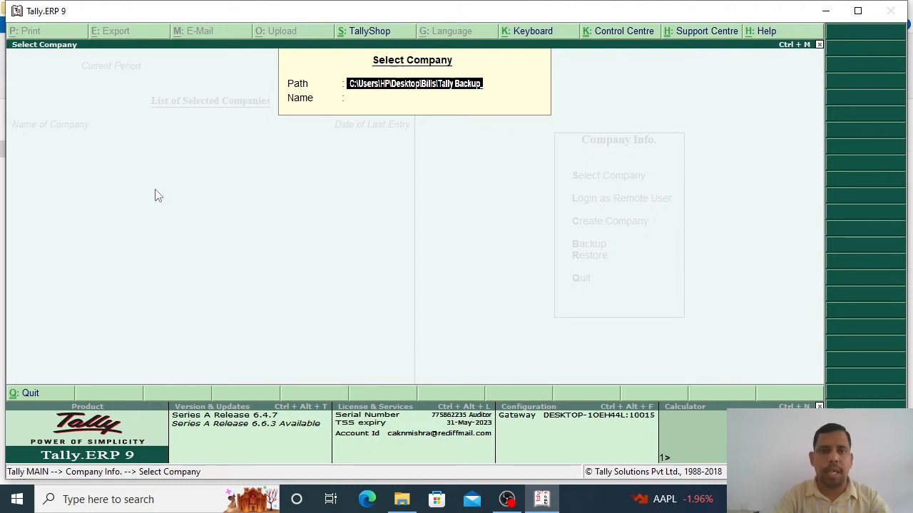
{"action": "key", "text": "Return"}
{"action": "key", "text": "Return"}
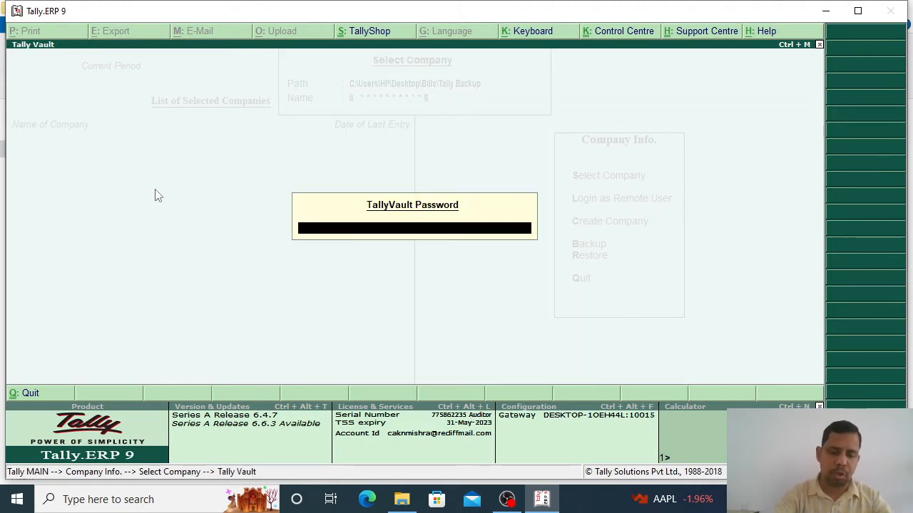
{"action": "type", "text": "*******"}
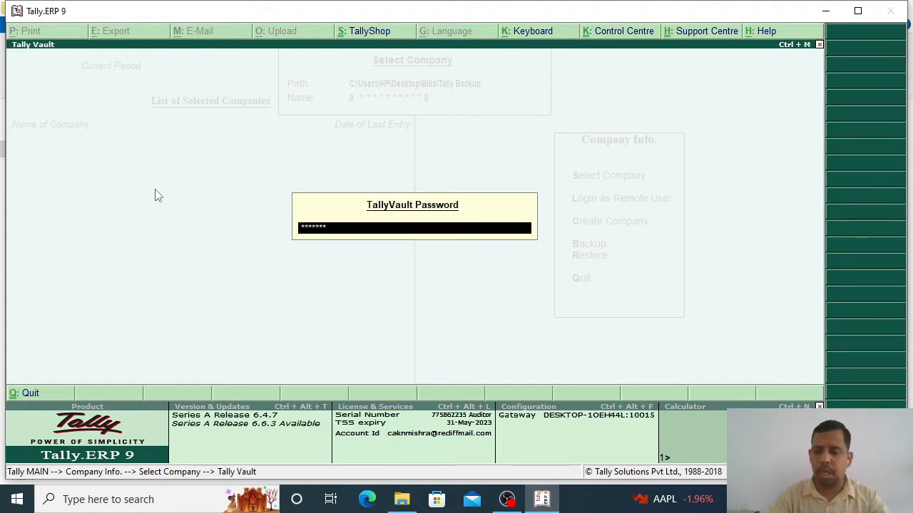
{"action": "type", "text": "**"}
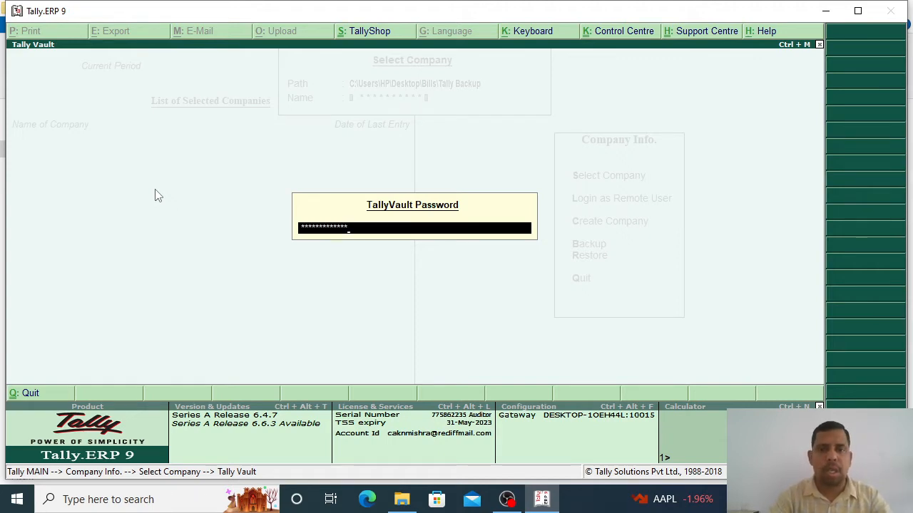
Step: Unlock Navneel Trading into the Gateway of Tally and cancel the quit prompt
{"action": "key", "text": "Return"}
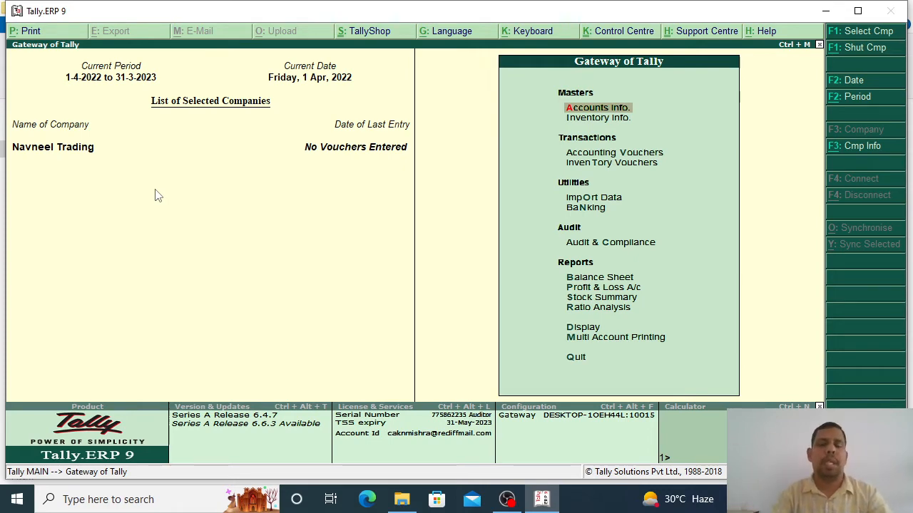
{"action": "key", "text": "Down"}
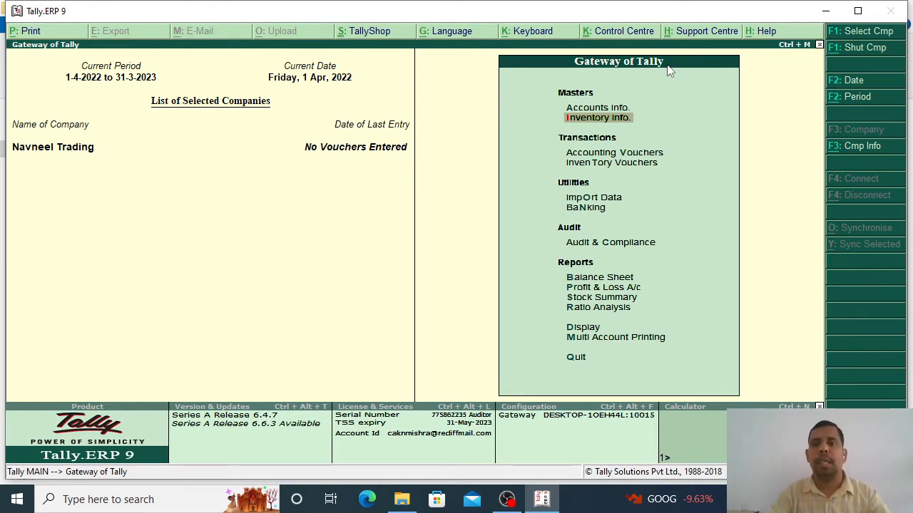
{"action": "key", "text": "Escape"}
{"action": "key", "text": "Escape"}
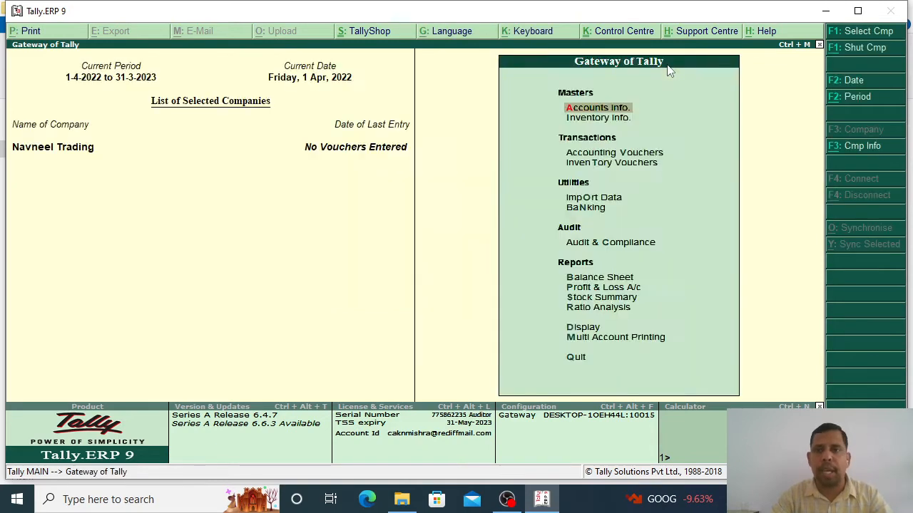
{"action": "key", "text": "Escape"}
{"action": "key", "text": "Escape"}
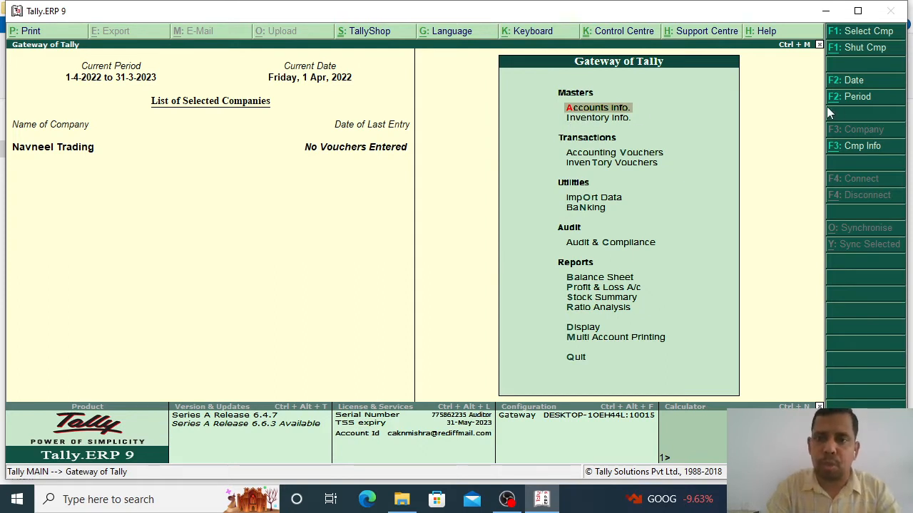
Step: Go to Accounts Info > Ledgers > Create to start a new ledger
{"action": "key", "text": "Down"}
{"action": "key", "text": "Up"}
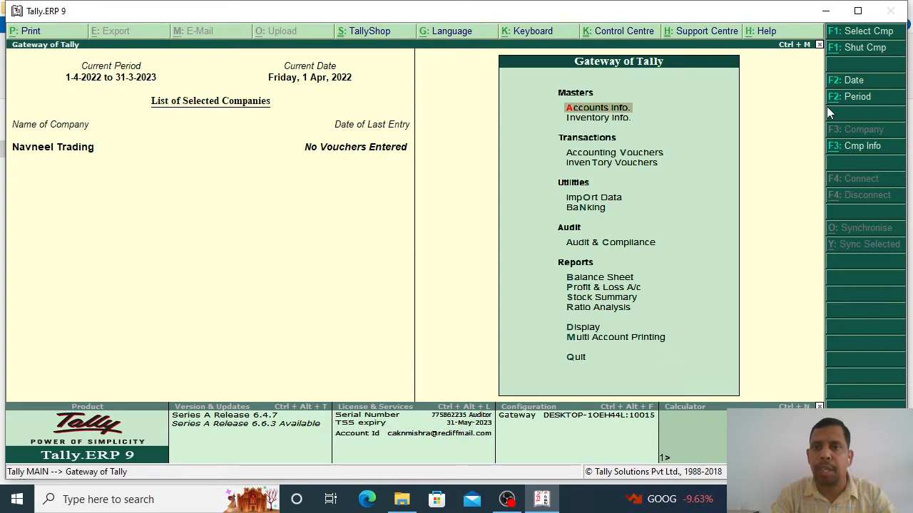
{"action": "key", "text": "Down"}
{"action": "key", "text": "Up"}
{"action": "key", "text": "Return"}
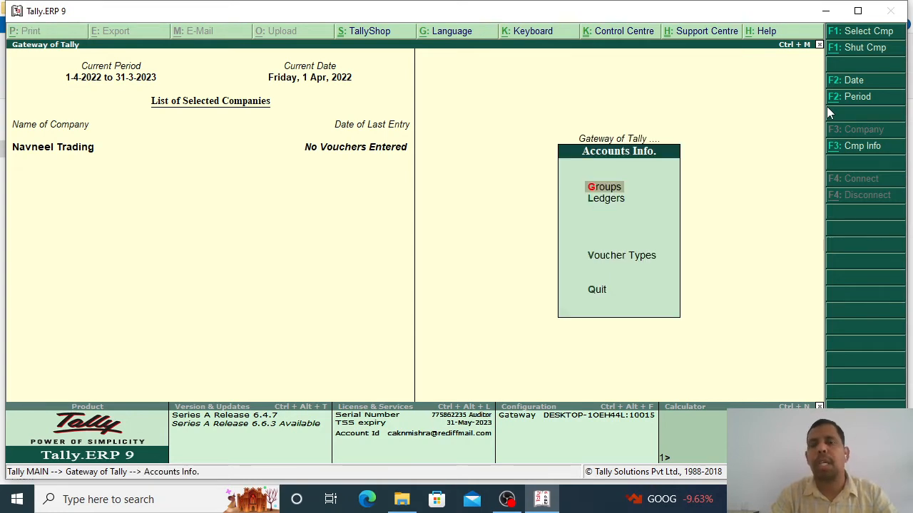
{"action": "key", "text": "Down"}
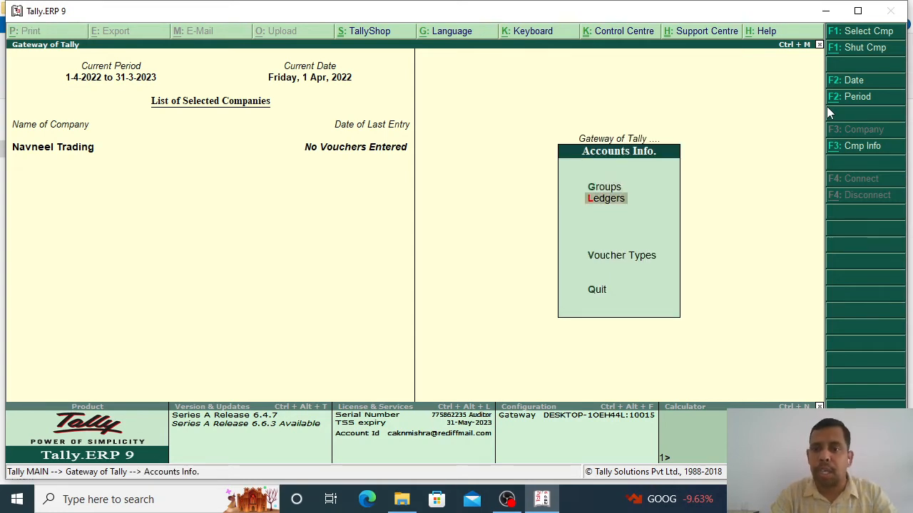
{"action": "key", "text": "Return"}
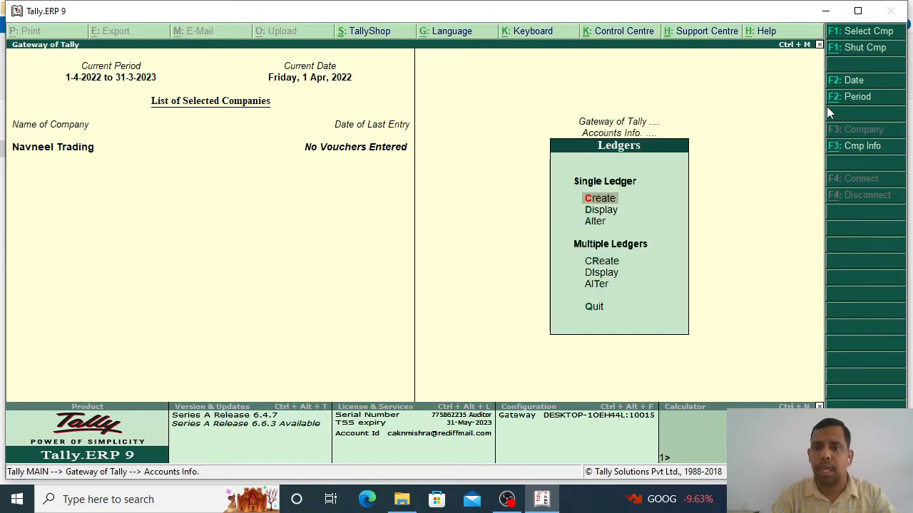
{"action": "key", "text": "Return"}
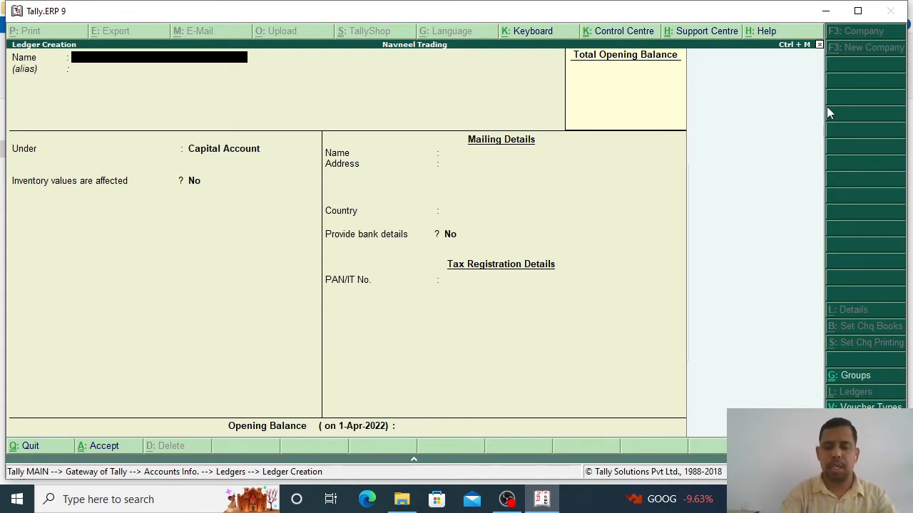
Step: Create the Purchase GST ledger under Purchase Accounts with type Not Applicable
{"action": "type", "text": "Purchase"}
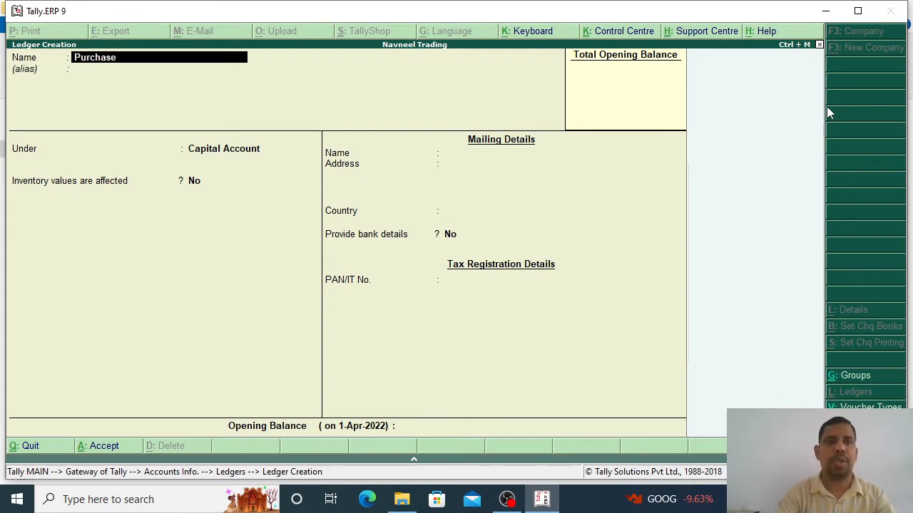
{"action": "type", "text": " GST"}
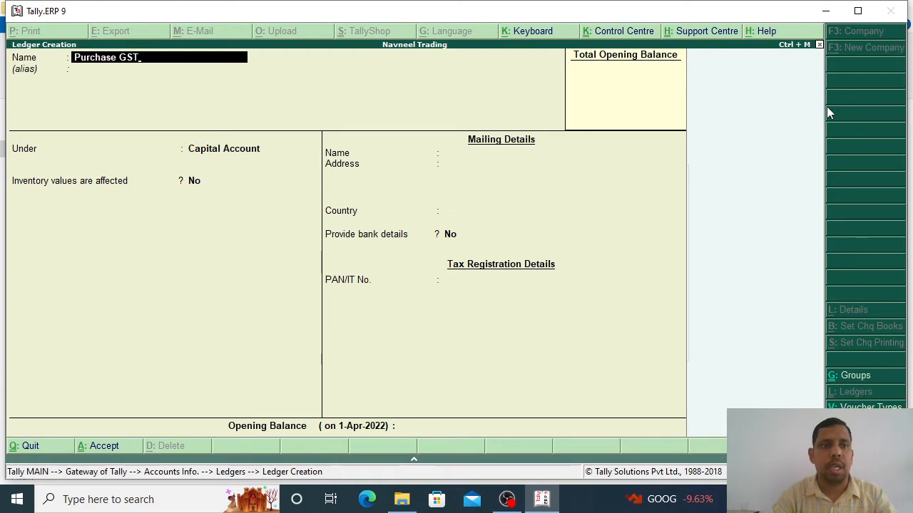
{"action": "key", "text": "Return"}
{"action": "key", "text": "Return"}
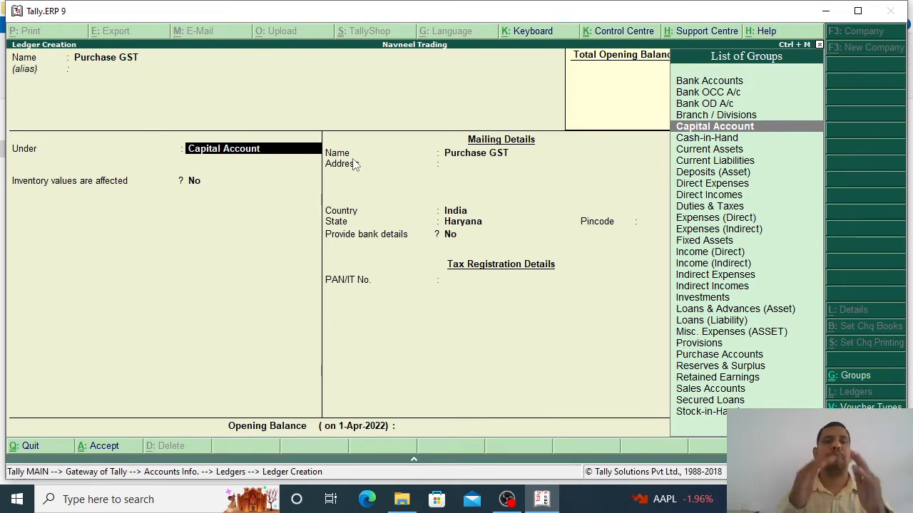
{"action": "key", "text": "BackSpace"}
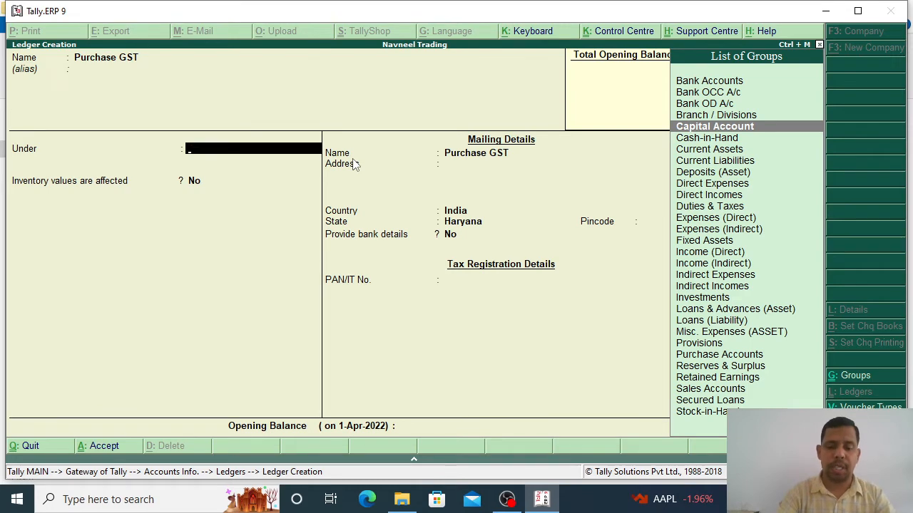
{"action": "type", "text": "Pu"}
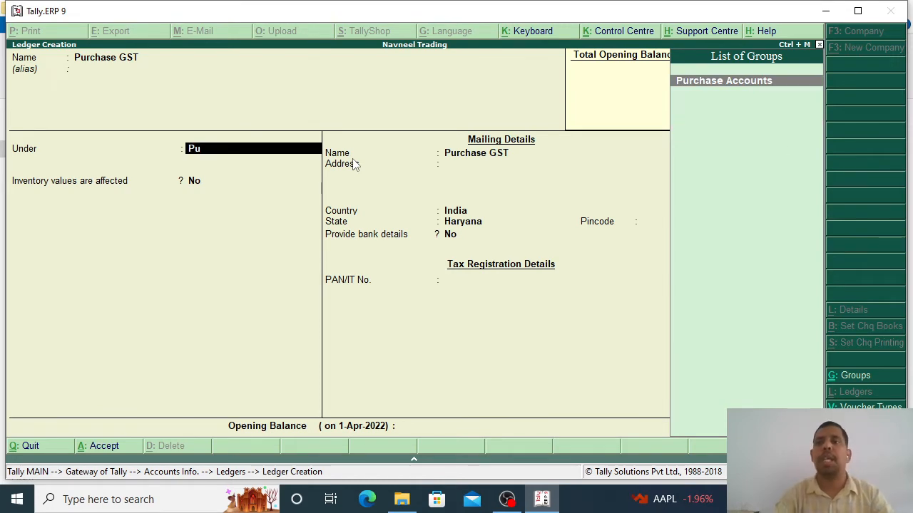
{"action": "left_click", "coordinate": [744, 82]}
{"action": "key", "text": "Return"}
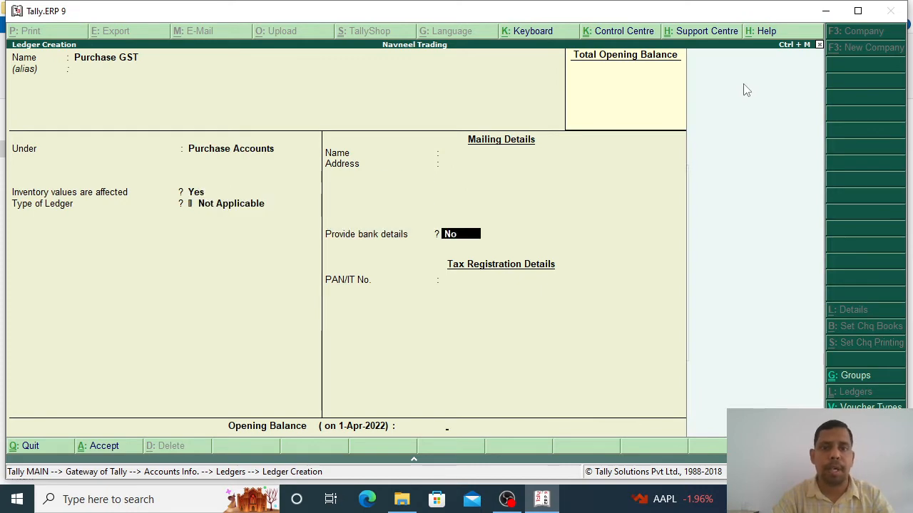
{"action": "key", "text": "Return"}
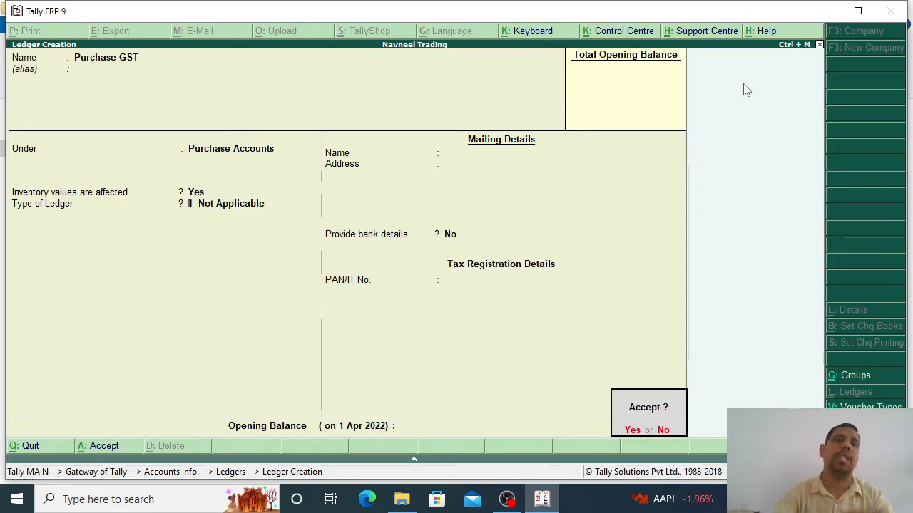
{"action": "key", "text": "Return"}
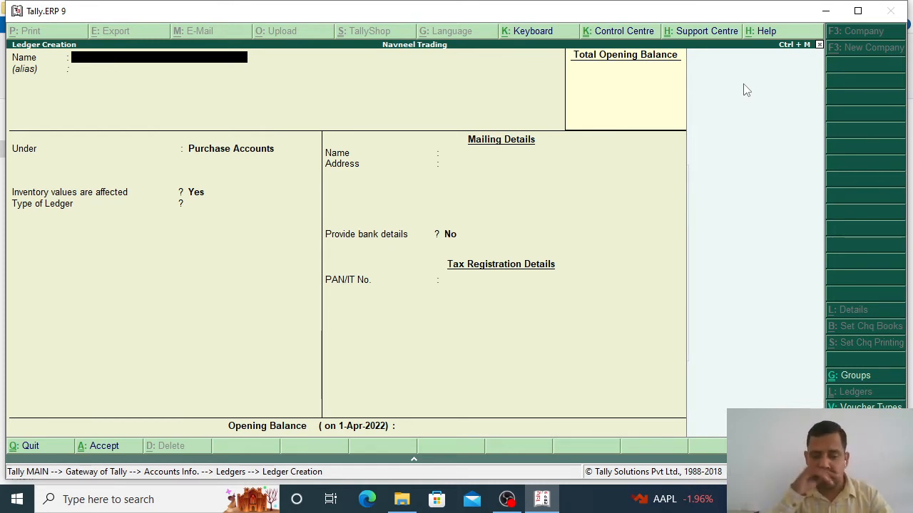
Step: Create the CGST Input 9% ledger under Current Assets, passing through mailing and tax details
{"action": "type", "text": "CGST"}
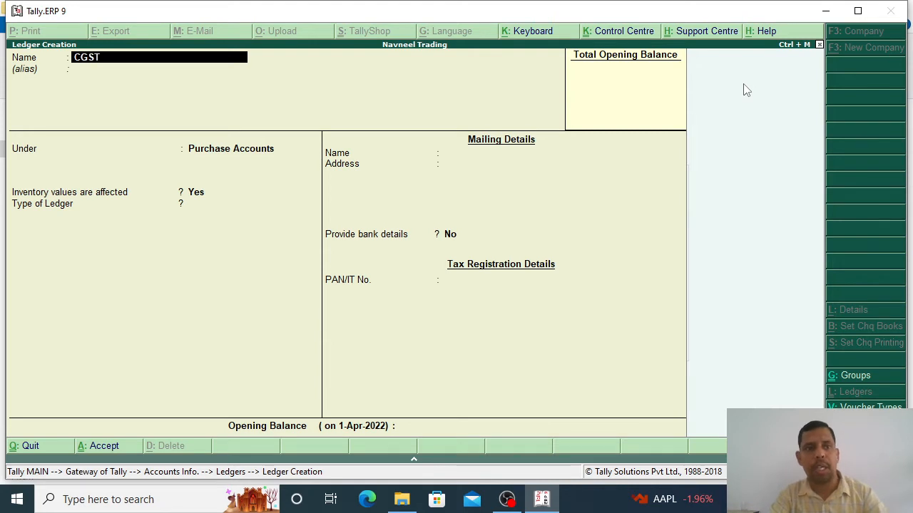
{"action": "type", "text": " Inpu"}
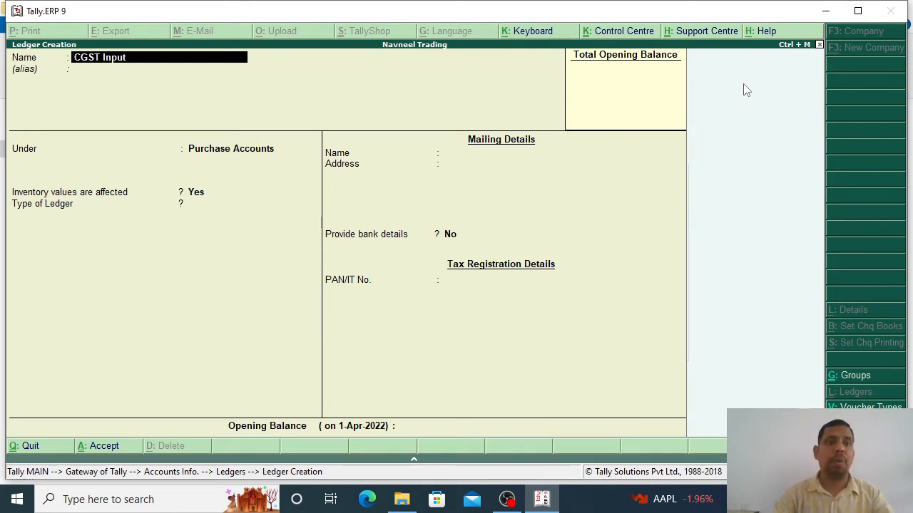
{"action": "type", "text": "t"}
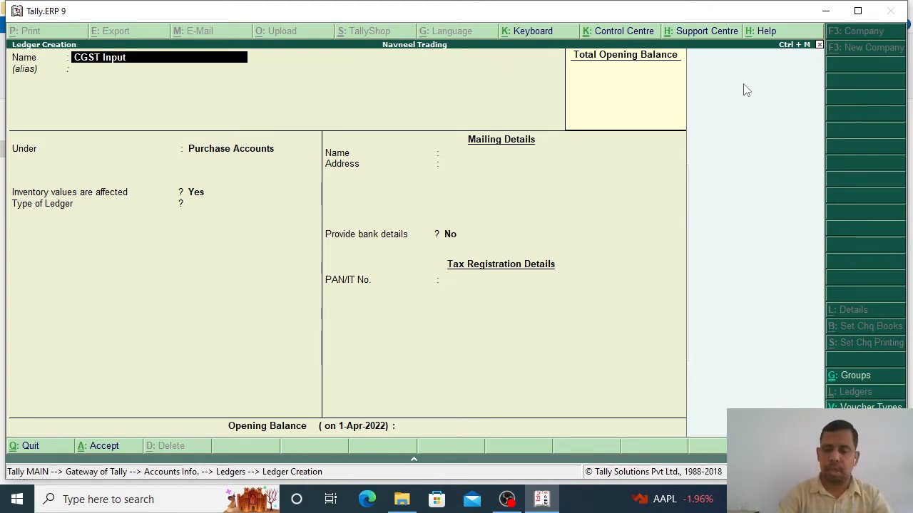
{"action": "type", "text": "9"}
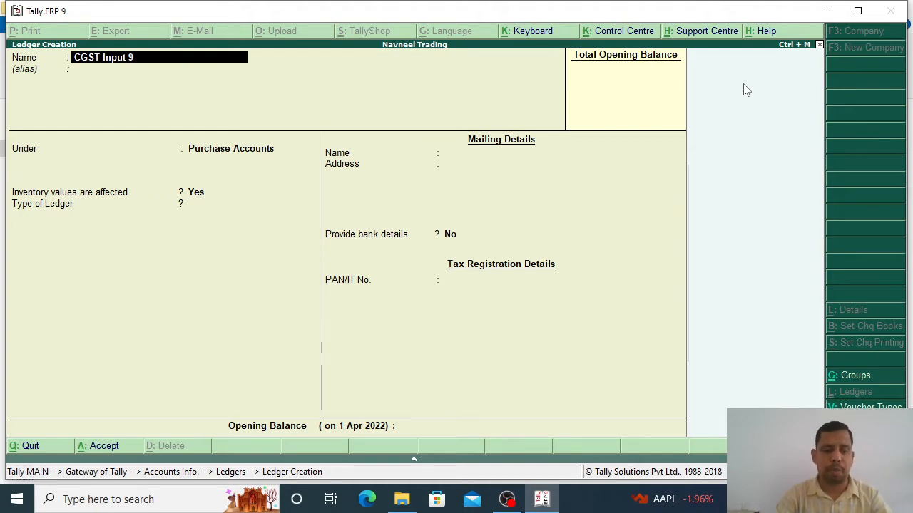
{"action": "type", "text": "%"}
{"action": "key", "text": "Return"}
{"action": "key", "text": "Return"}
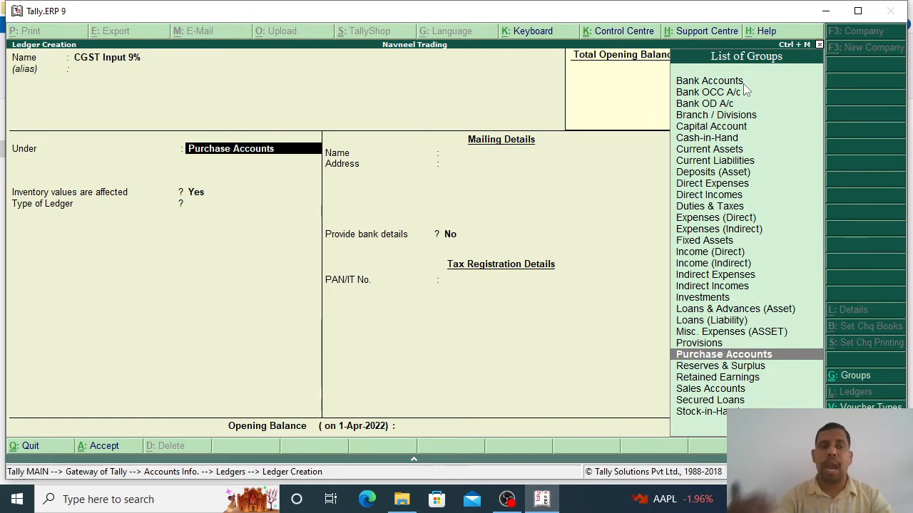
{"action": "type", "text": "Cu"}
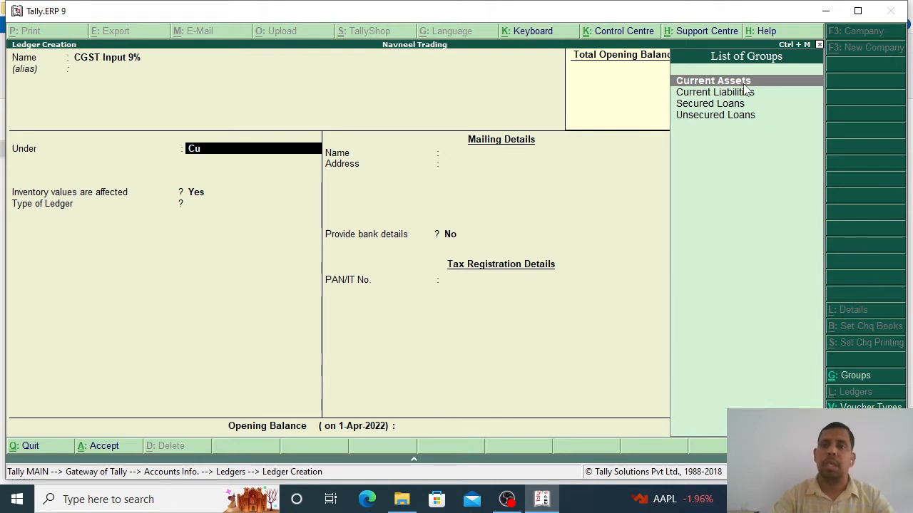
{"action": "key", "text": "Return"}
{"action": "key", "text": "Return"}
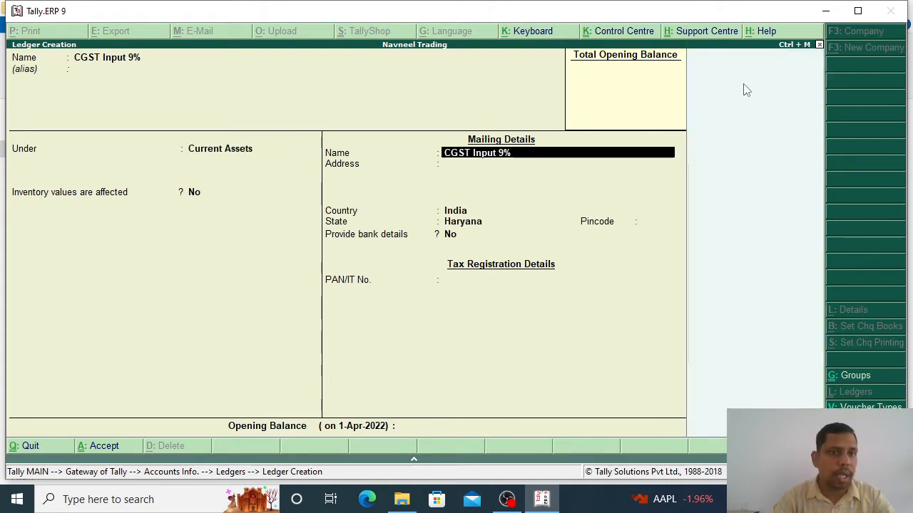
{"action": "key", "text": "Return"}
{"action": "key", "text": "Return"}
{"action": "key", "text": "Return"}
{"action": "key", "text": "Return"}
{"action": "key", "text": "Return"}
{"action": "key", "text": "Return"}
{"action": "key", "text": "Return"}
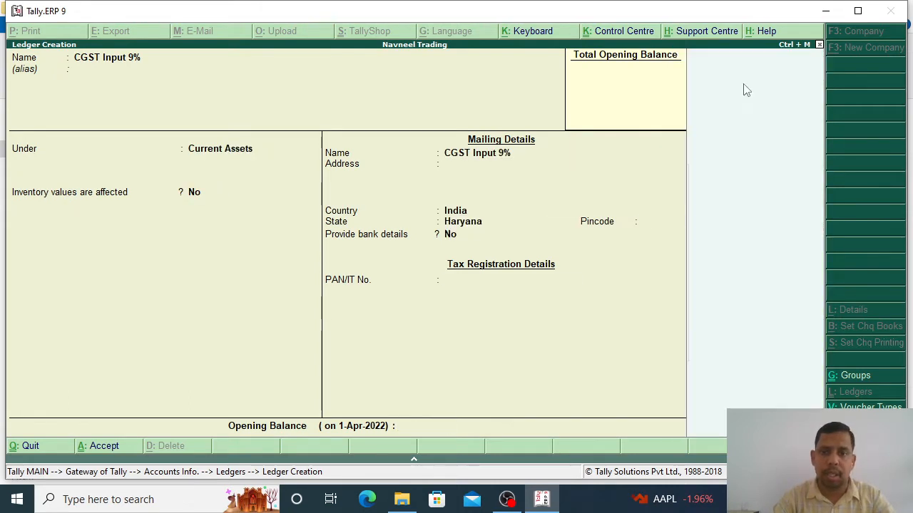
{"action": "key", "text": "Return"}
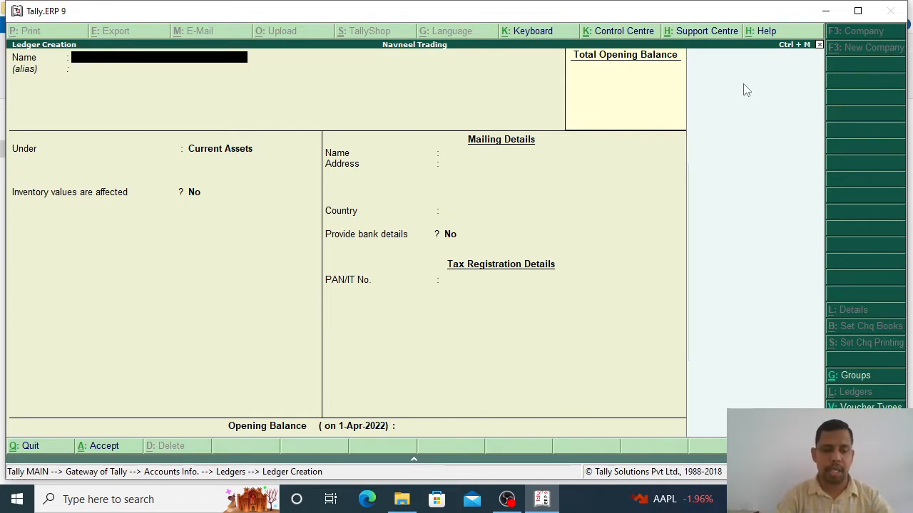
Step: Create the SGST Input 9% ledger under Current Assets up to its save confirmation
{"action": "type", "text": "SGST"}
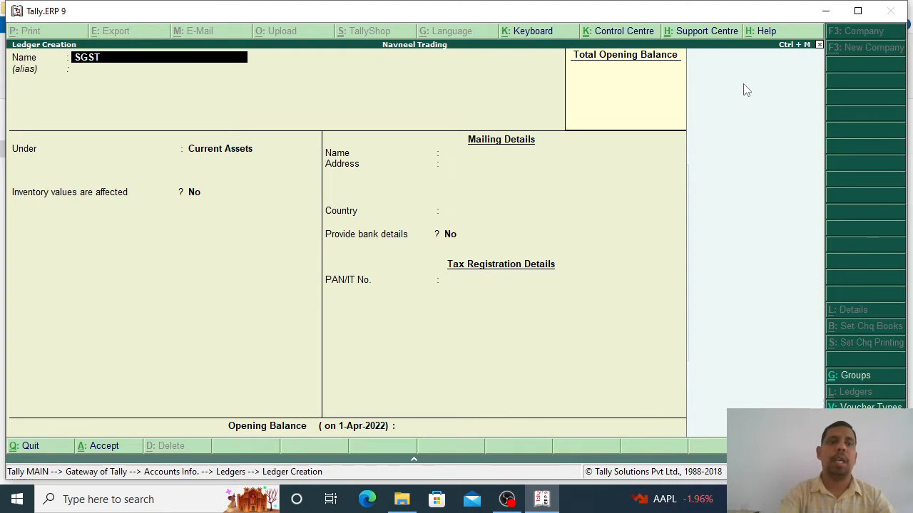
{"action": "type", "text": " Input 9"}
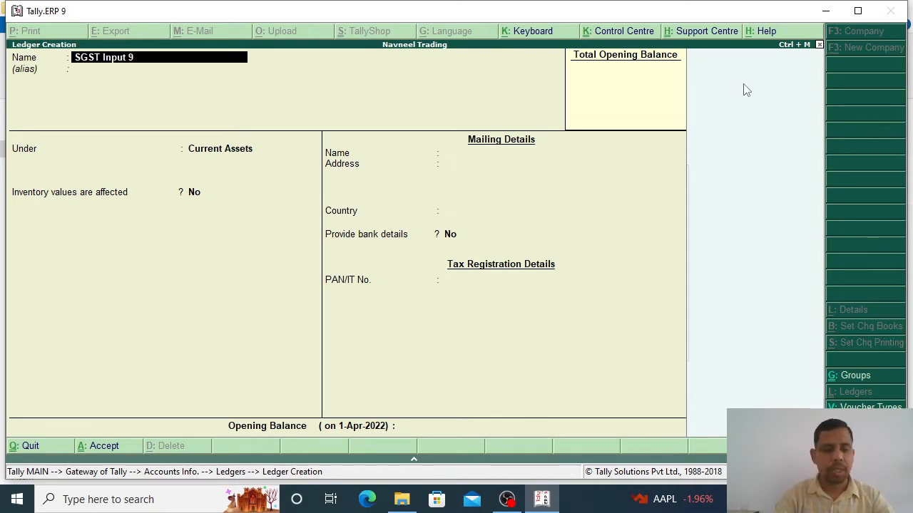
{"action": "type", "text": "%"}
{"action": "key", "text": "Return"}
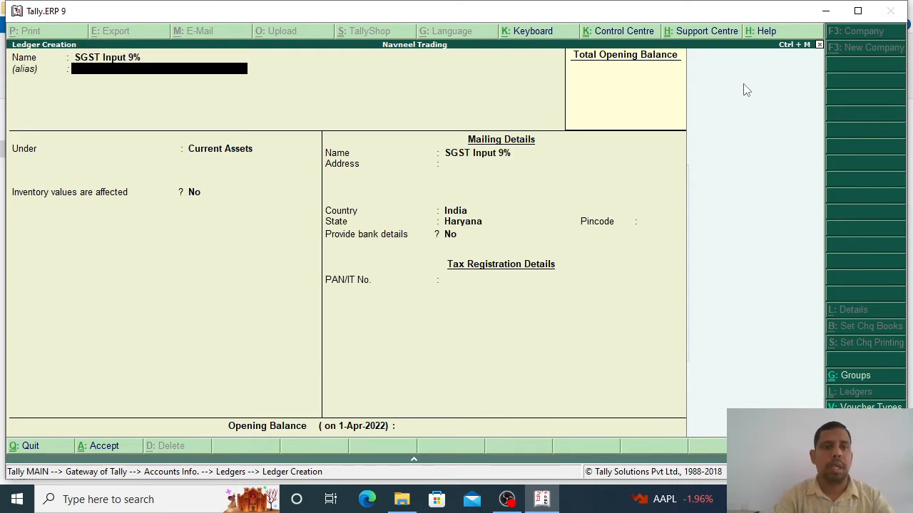
{"action": "key", "text": "Return"}
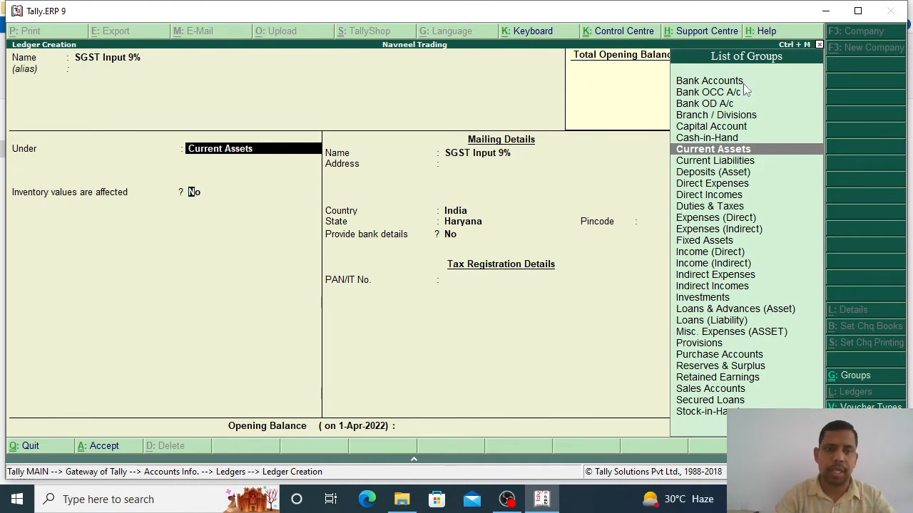
{"action": "key", "text": "Return"}
{"action": "key", "text": "Return"}
{"action": "key", "text": "Return"}
{"action": "key", "text": "Return"}
{"action": "key", "text": "Return"}
{"action": "key", "text": "Return"}
{"action": "key", "text": "Return"}
{"action": "key", "text": "Return"}
{"action": "key", "text": "Return"}
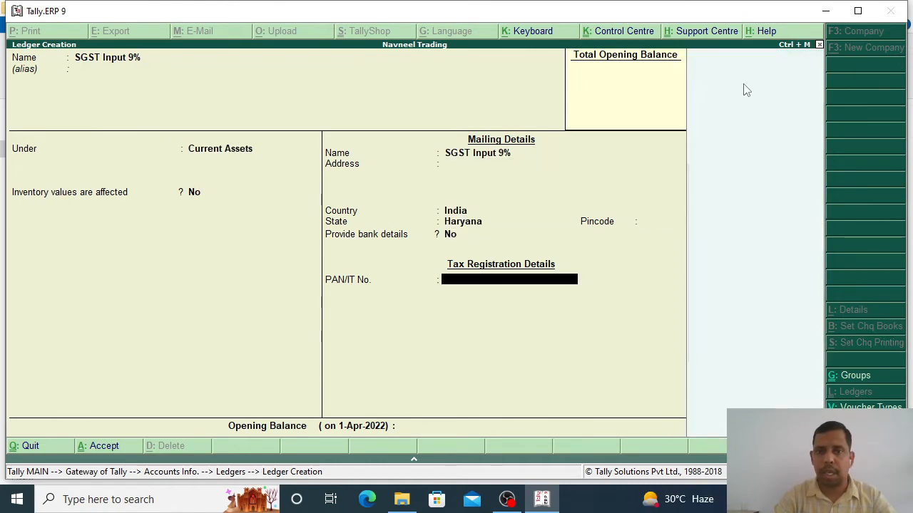
{"action": "key", "text": "Return"}
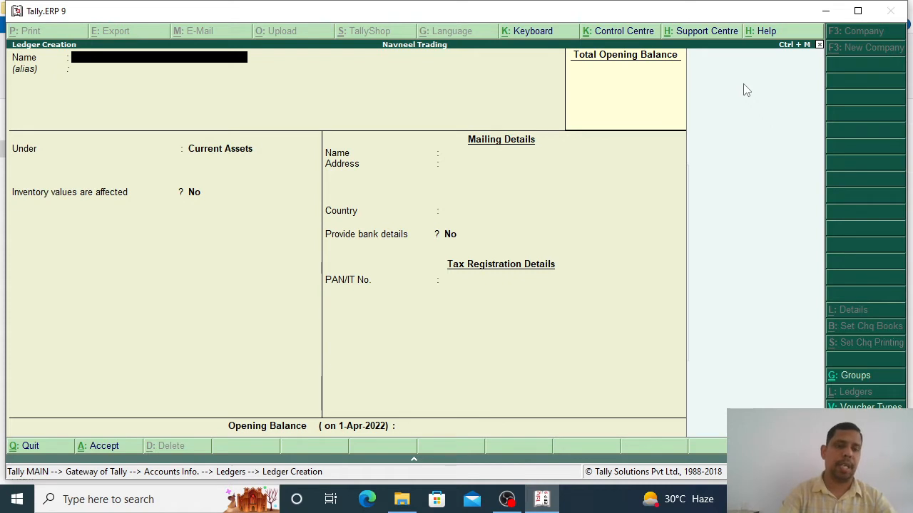
Step: Create the ledger 'IGST Input 18%' under Current Assets and accept it
{"action": "type", "text": "IGST Input"}
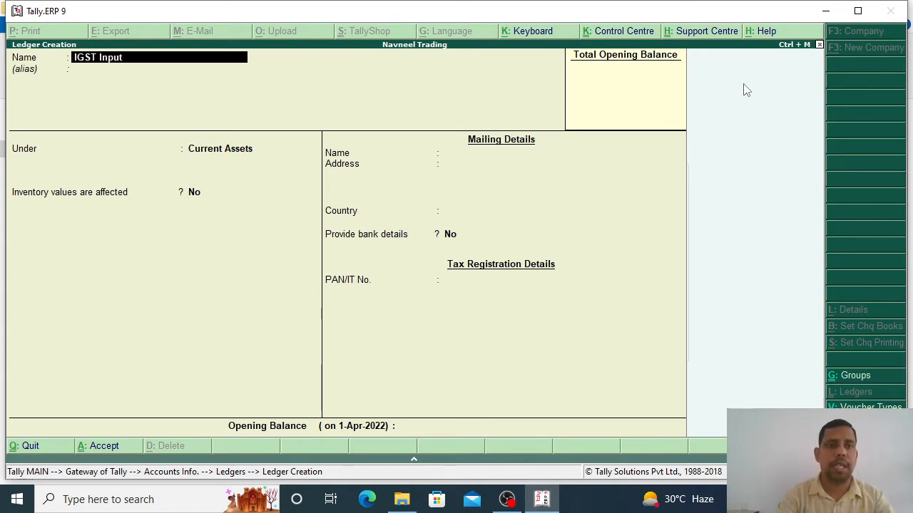
{"action": "type", "text": " 18"}
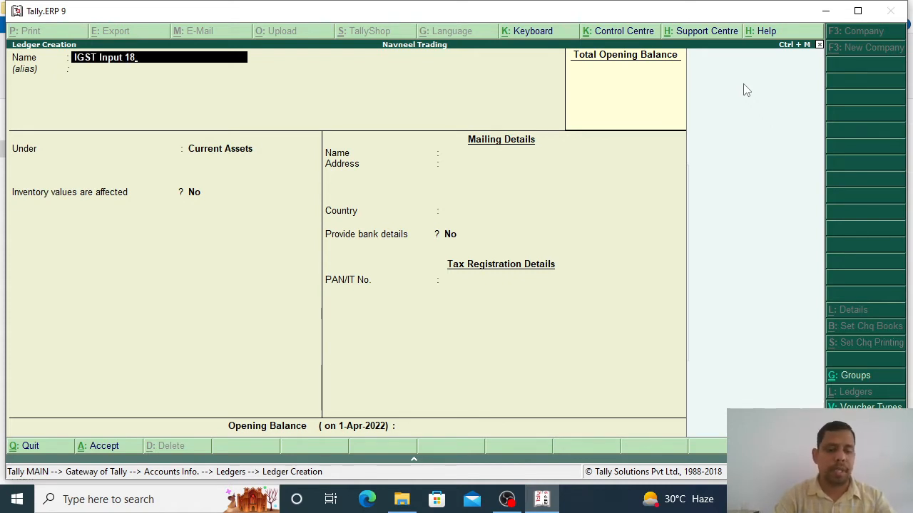
{"action": "type", "text": "%"}
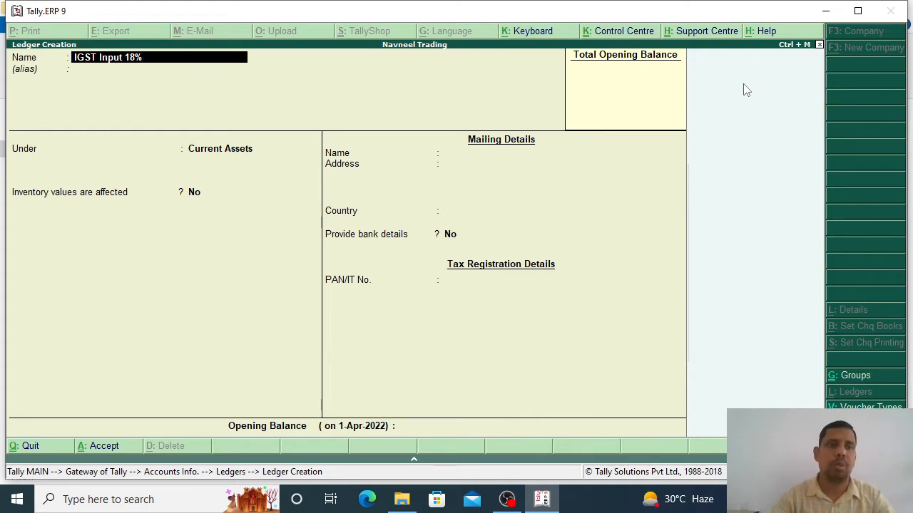
{"action": "key", "text": "Return"}
{"action": "key", "text": "Return"}
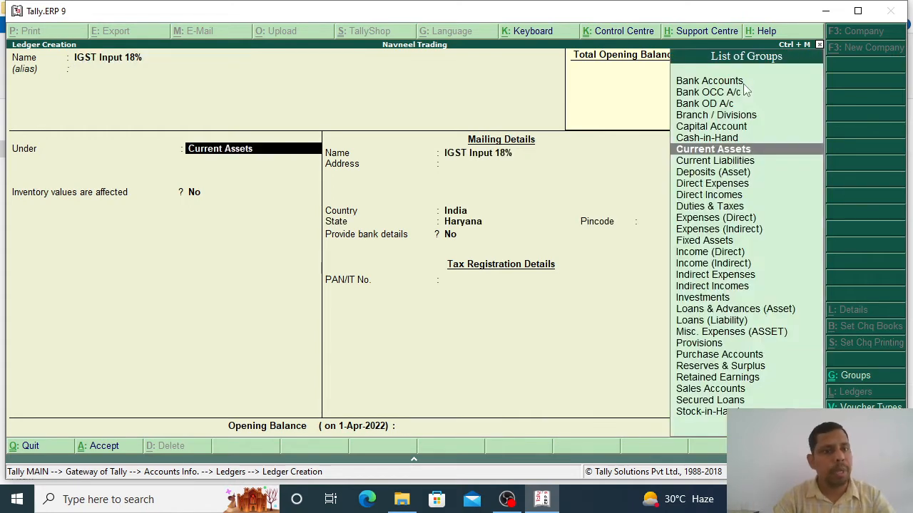
{"action": "key", "text": "Return"}
{"action": "key", "text": "Return"}
{"action": "key", "text": "Return"}
{"action": "key", "text": "Return"}
{"action": "key", "text": "Return"}
{"action": "key", "text": "Return"}
{"action": "key", "text": "Return"}
{"action": "key", "text": "Return"}
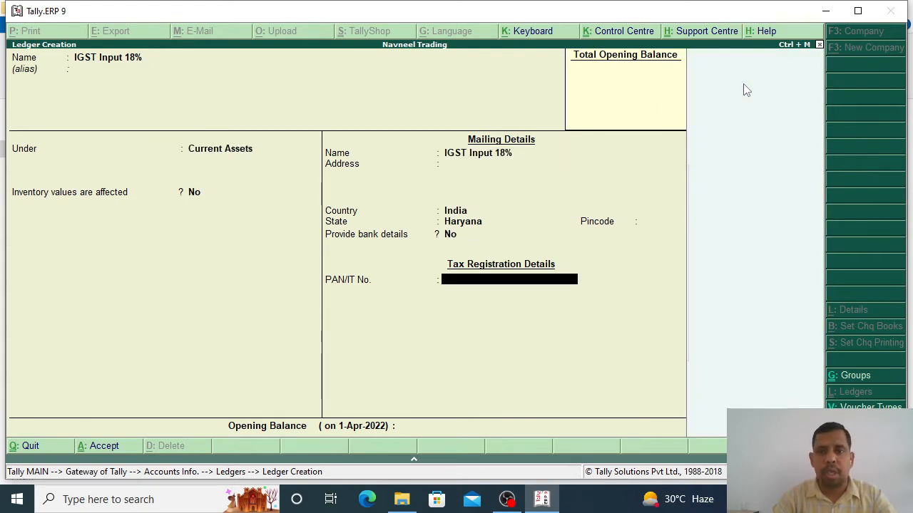
{"action": "key", "text": "Return"}
{"action": "key", "text": "Return"}
{"action": "key", "text": "Return"}
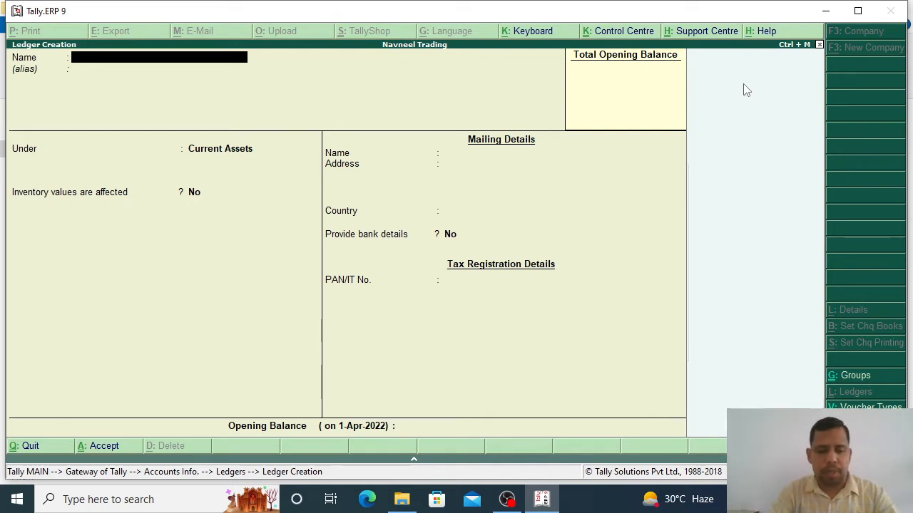
Step: Create the 'Sales GST' ledger under Sales Accounts and save it
{"action": "type", "text": "Sales GST"}
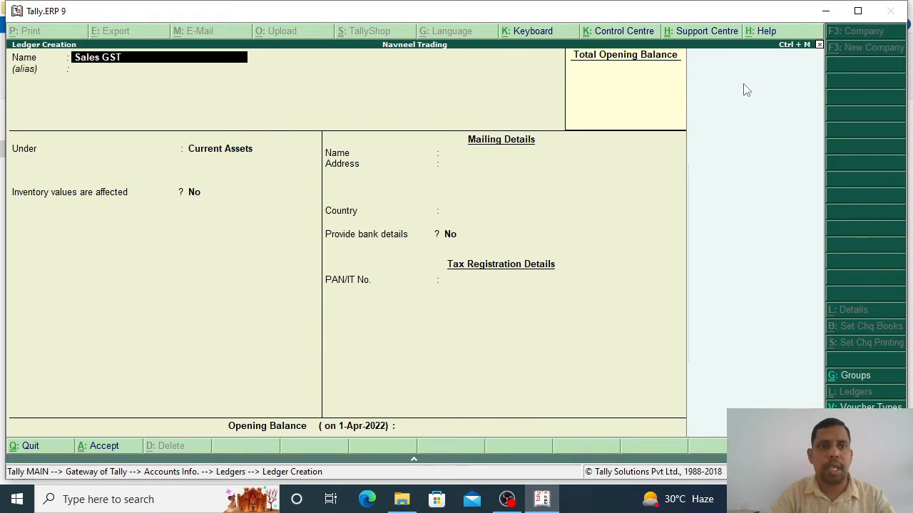
{"action": "key", "text": "Return"}
{"action": "key", "text": "Return"}
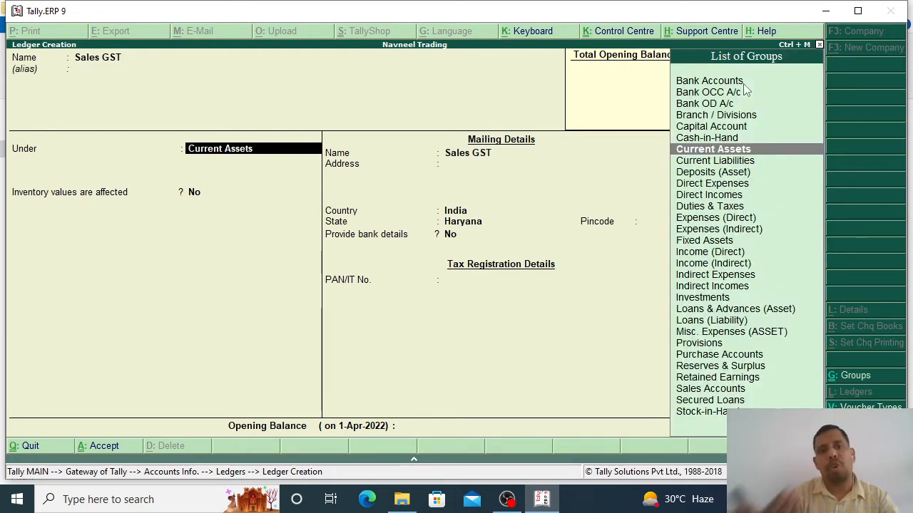
{"action": "type", "text": "Sales"}
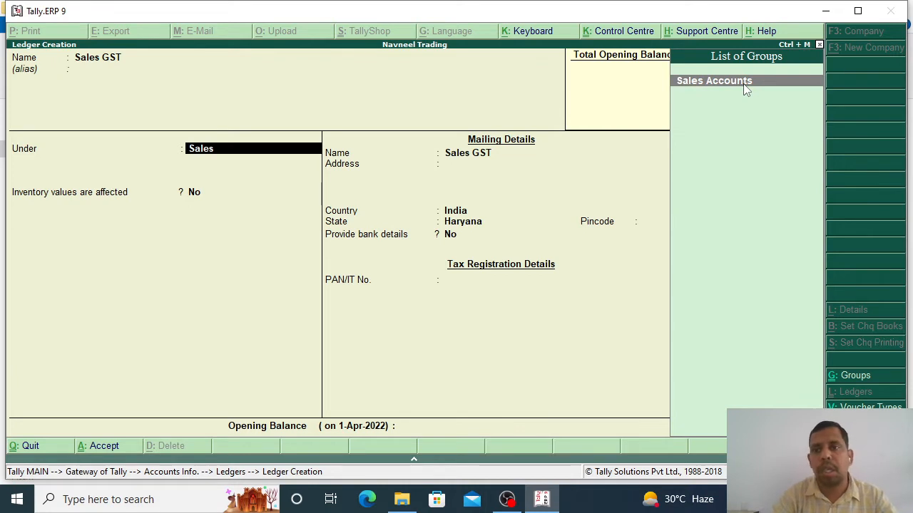
{"action": "key", "text": "Return"}
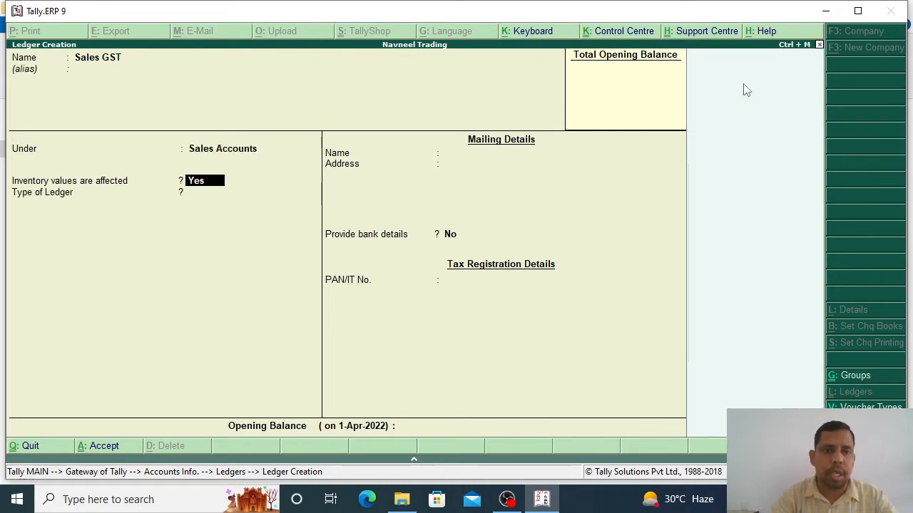
{"action": "key", "text": "Return"}
{"action": "key", "text": "Return"}
{"action": "key", "text": "Return"}
{"action": "key", "text": "Return"}
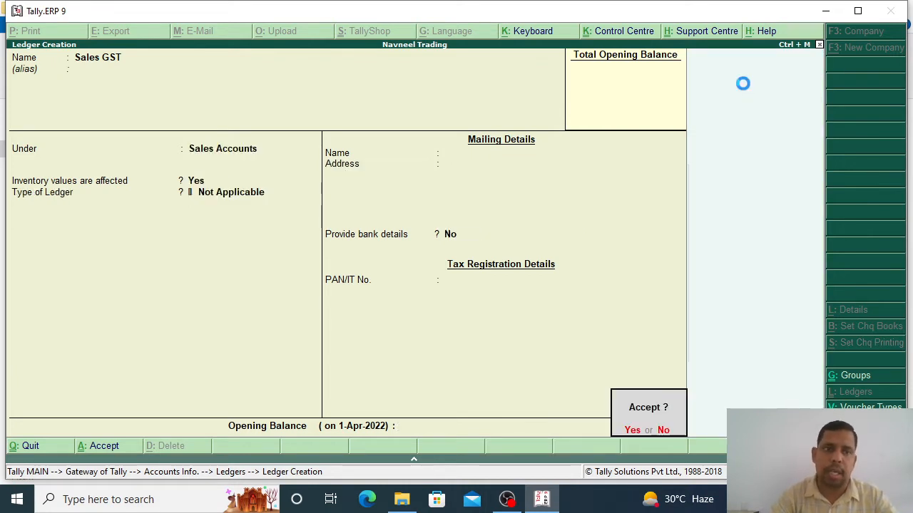
{"action": "key", "text": "Return"}
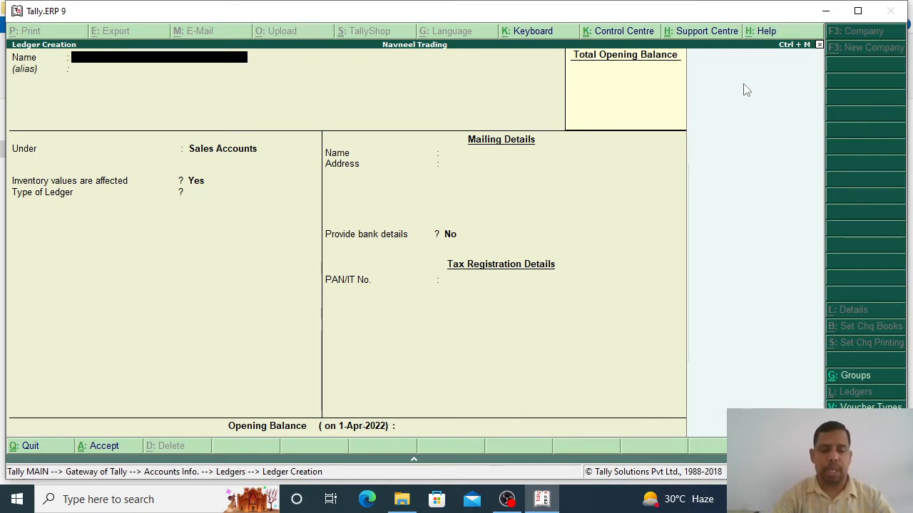
Step: Create the 'CGST Output 9%' ledger under Duties & Taxes with duty type Others
{"action": "type", "text": "CGST Out"}
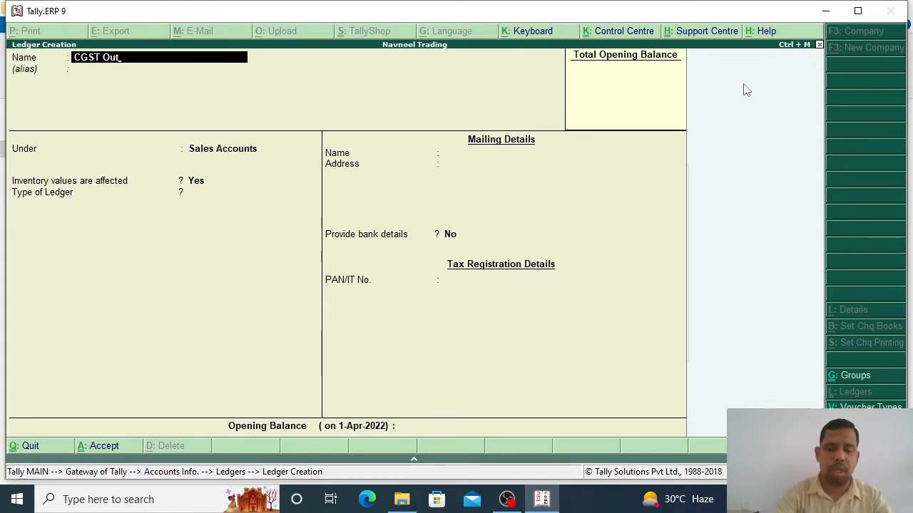
{"action": "type", "text": "put 9%"}
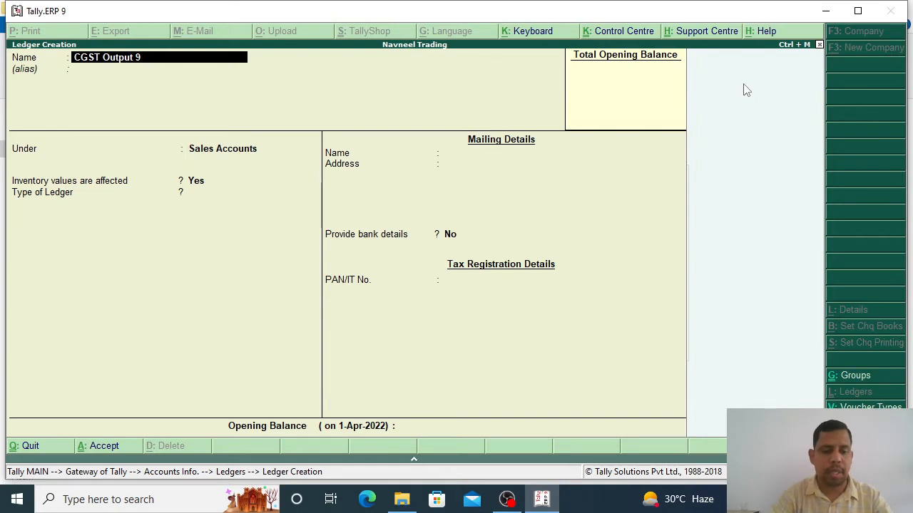
{"action": "key", "text": "Return"}
{"action": "key", "text": "Return"}
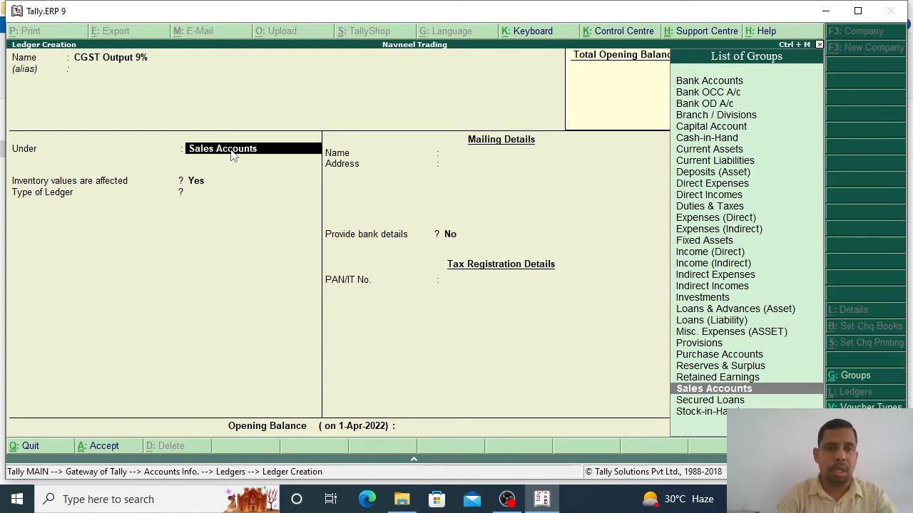
{"action": "type", "text": "Du"}
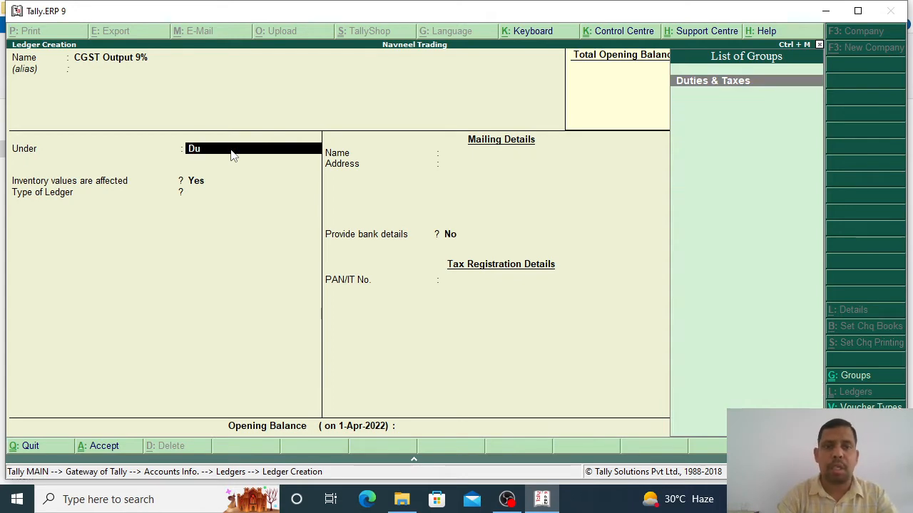
{"action": "key", "text": "Return"}
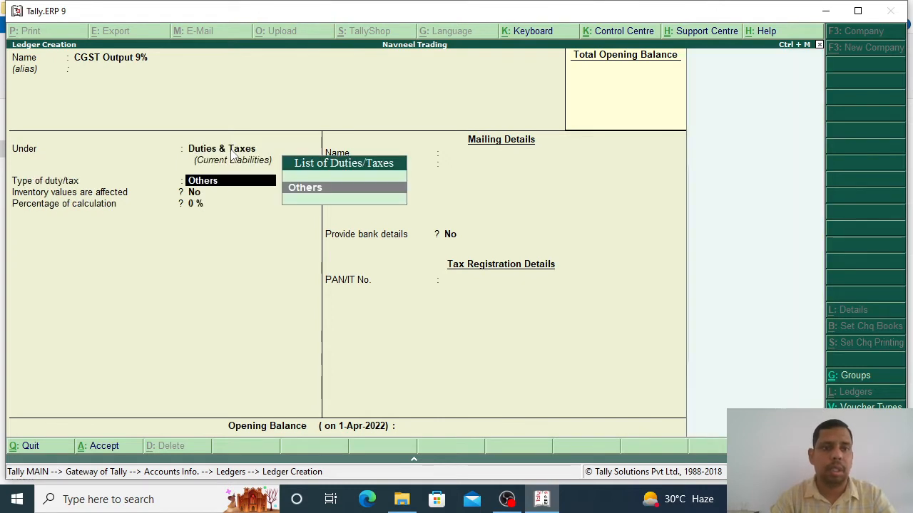
{"action": "key", "text": "Return"}
{"action": "key", "text": "Return"}
{"action": "key", "text": "Return"}
{"action": "key", "text": "Return"}
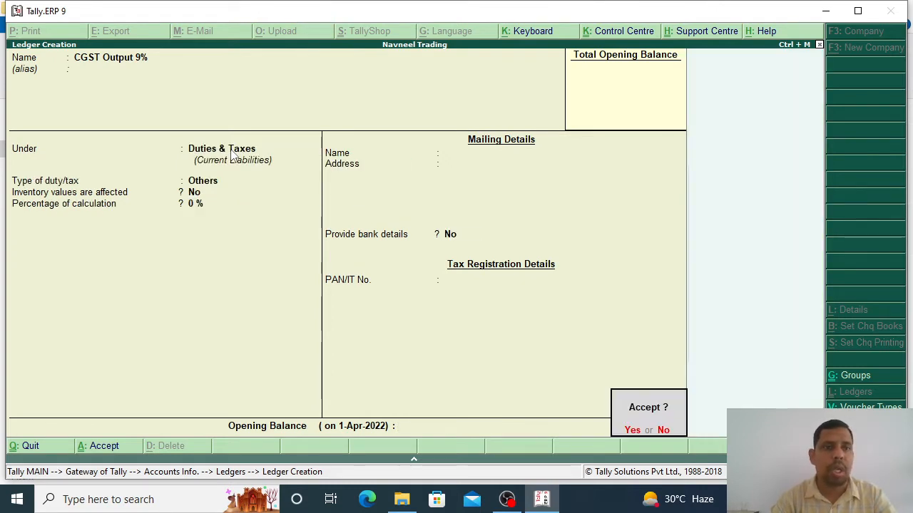
{"action": "key", "text": "Return"}
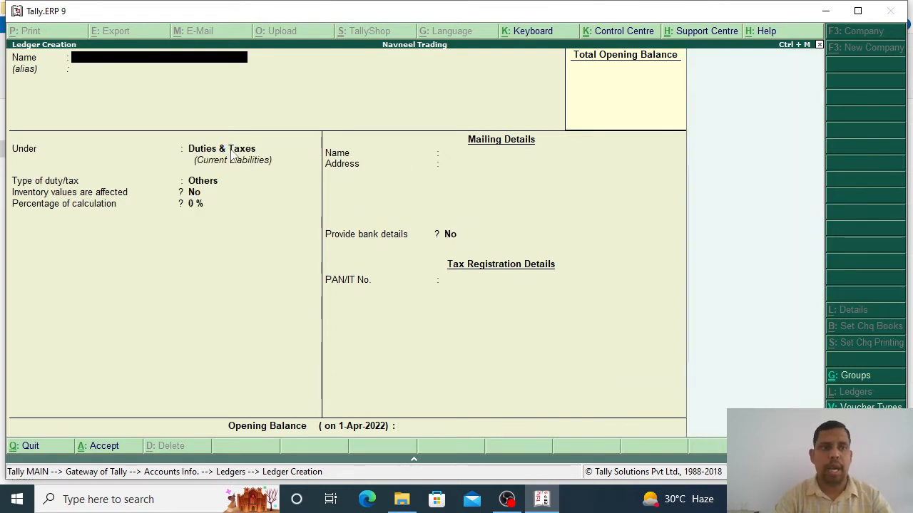
Step: Enter the 'SGST Output 9%' ledger under Duties & Taxes with type Others
{"action": "type", "text": "SGST Ou"}
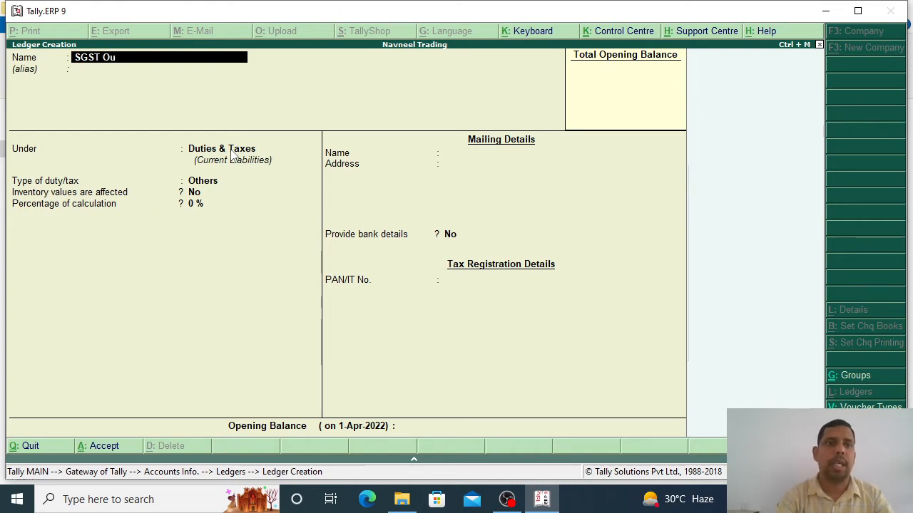
{"action": "type", "text": "tput"}
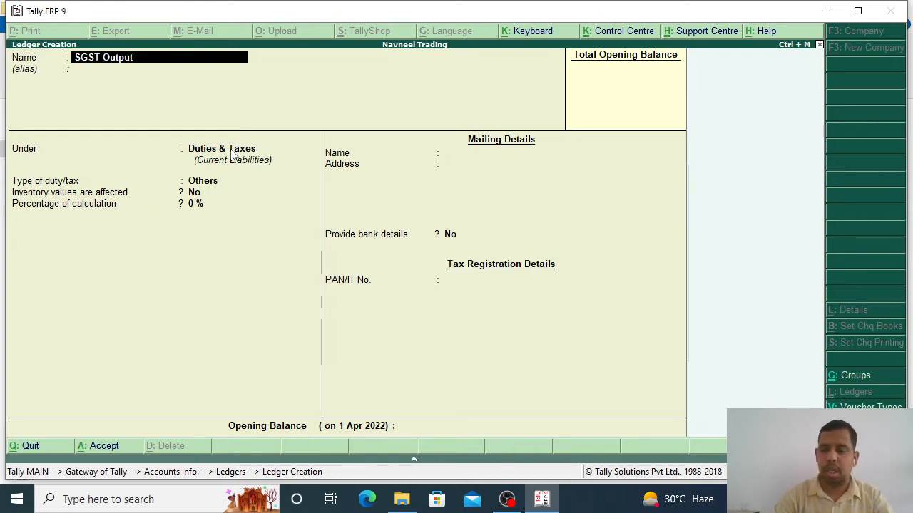
{"action": "type", "text": " 9%"}
{"action": "key", "text": "Return"}
{"action": "key", "text": "Return"}
{"action": "key", "text": "Return"}
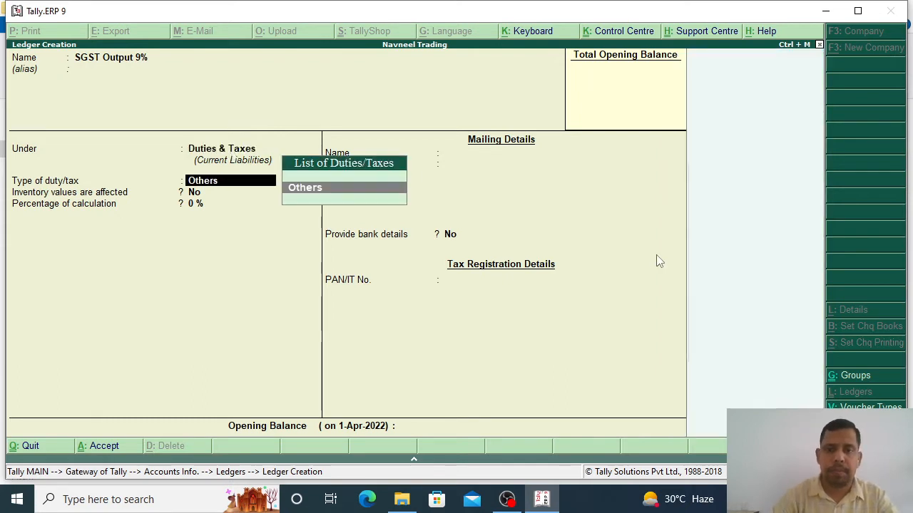
{"action": "key", "text": "Return"}
{"action": "key", "text": "Return"}
{"action": "key", "text": "Return"}
{"action": "key", "text": "Return"}
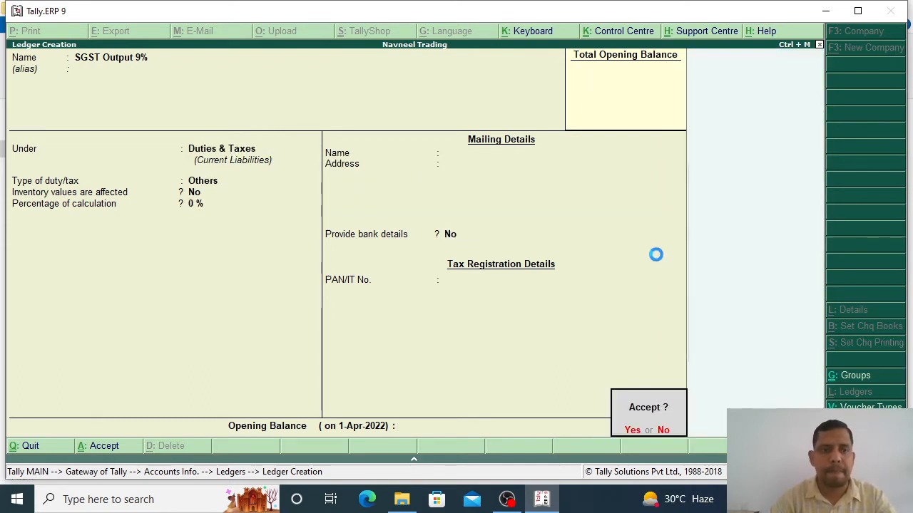
{"action": "key", "text": "Return"}
Step: Enter the 'IGST Output 18%' ledger, keeping Duties & Taxes group and duty type Others
{"action": "type", "text": "I"}
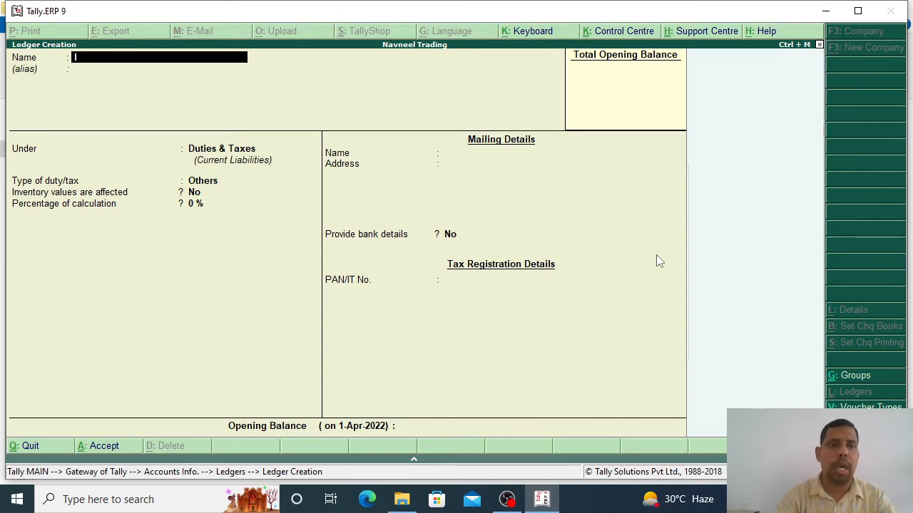
{"action": "type", "text": "GST Output"}
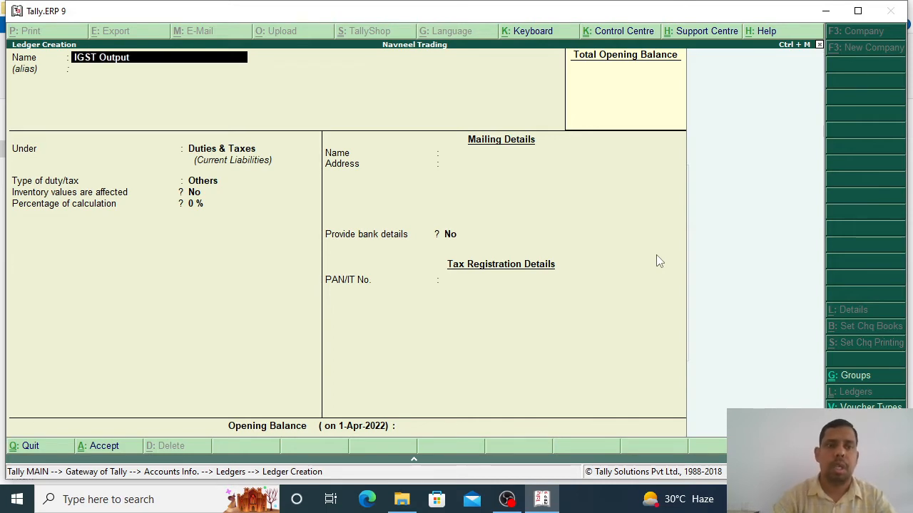
{"action": "type", "text": " 18%"}
{"action": "key", "text": "Return"}
{"action": "key", "text": "Return"}
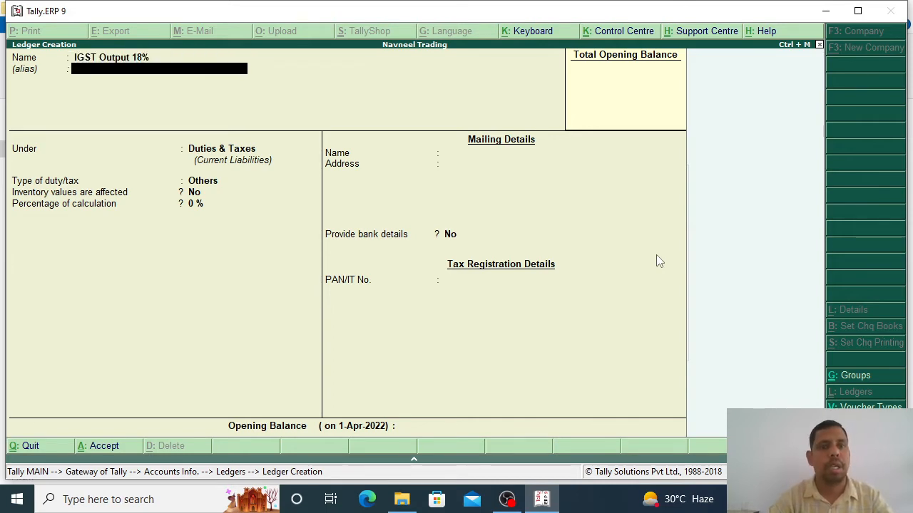
{"action": "key", "text": "Return"}
{"action": "key", "text": "Return"}
{"action": "key", "text": "Return"}
{"action": "key", "text": "Return"}
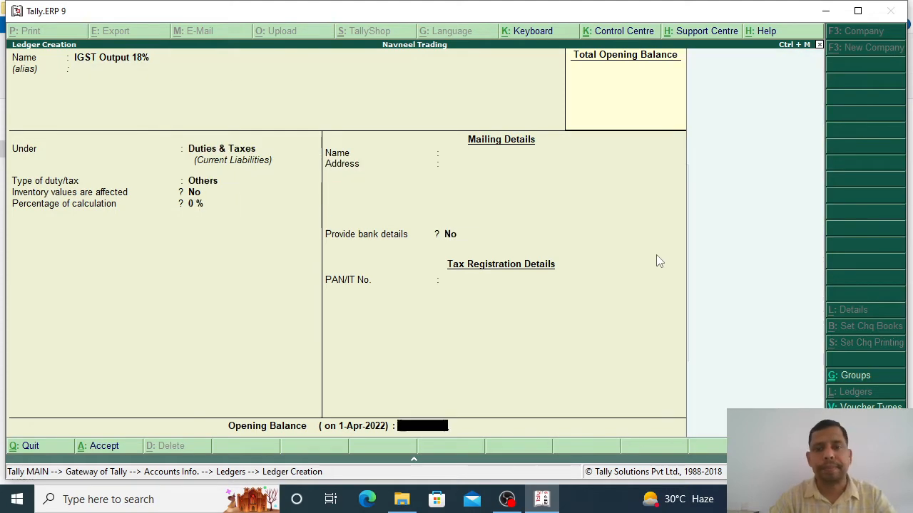
{"action": "key", "text": "Return"}
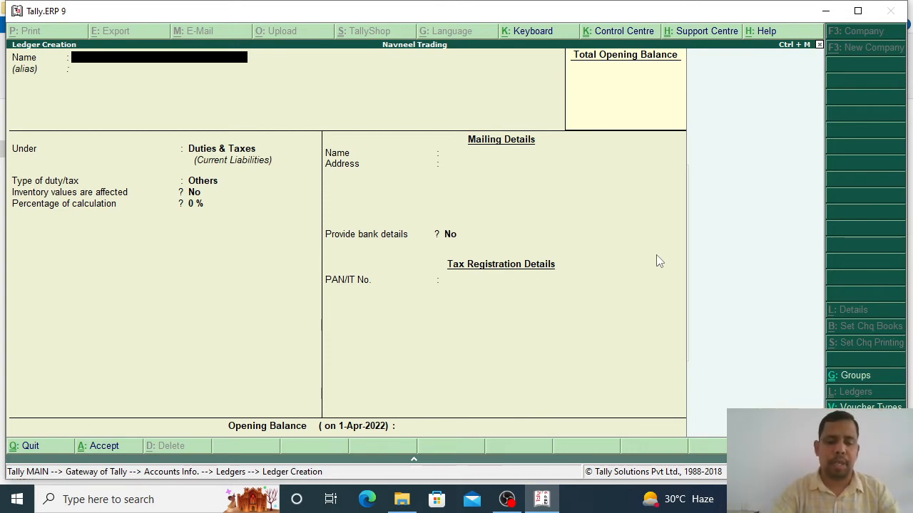
Step: Create and save the 'HDFC Bank' ledger under Bank Accounts with state Haryana
{"action": "type", "text": "H"}
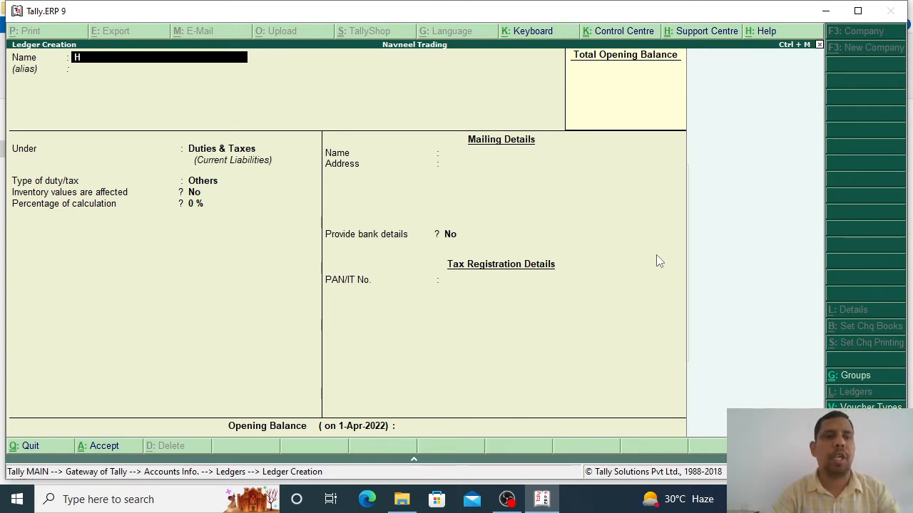
{"action": "type", "text": "DFC Bank"}
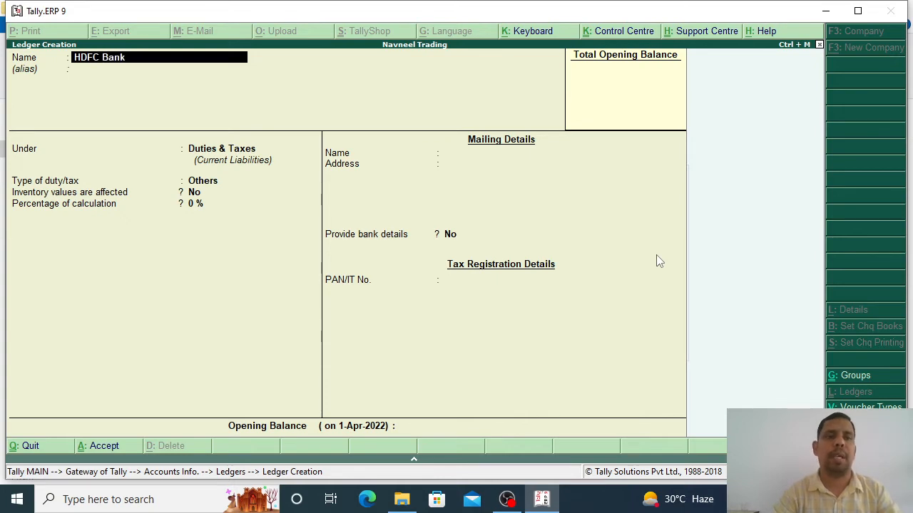
{"action": "key", "text": "Return"}
{"action": "key", "text": "Return"}
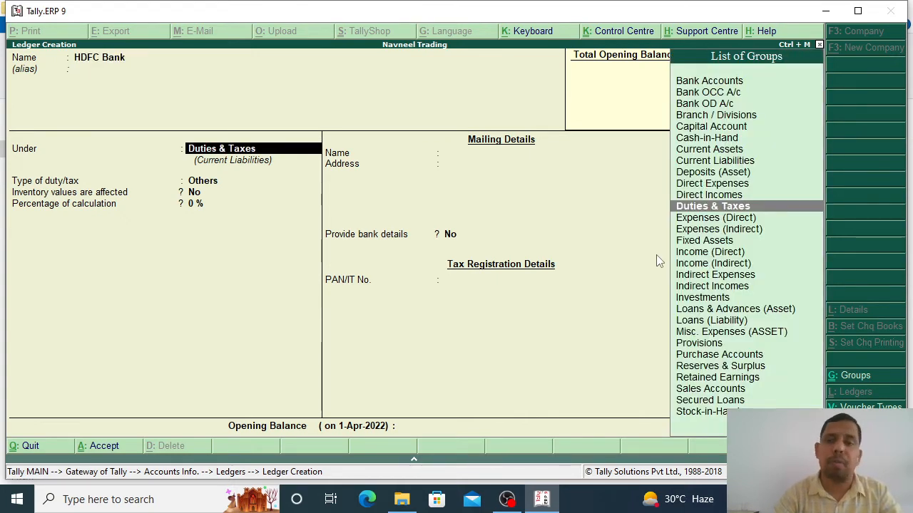
{"action": "type", "text": "Bank"}
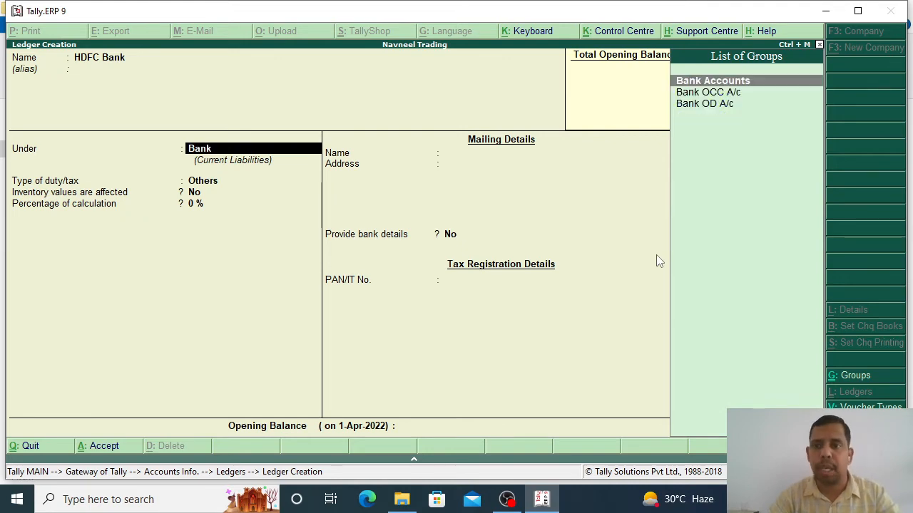
{"action": "key", "text": "Return"}
{"action": "key", "text": "Return"}
{"action": "key", "text": "Return"}
{"action": "key", "text": "Return"}
{"action": "key", "text": "Return"}
{"action": "key", "text": "Return"}
{"action": "key", "text": "Return"}
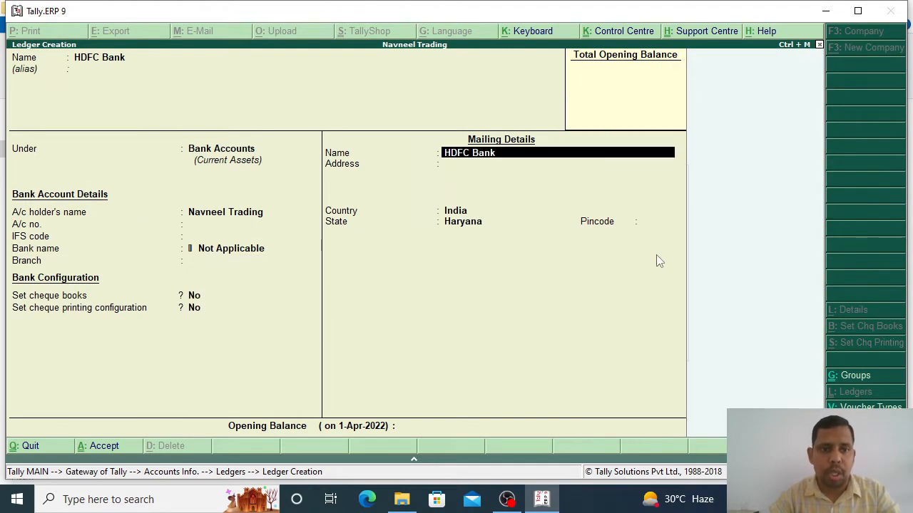
{"action": "key", "text": "Return"}
{"action": "key", "text": "Return"}
{"action": "key", "text": "Return"}
{"action": "key", "text": "Return"}
{"action": "key", "text": "Return"}
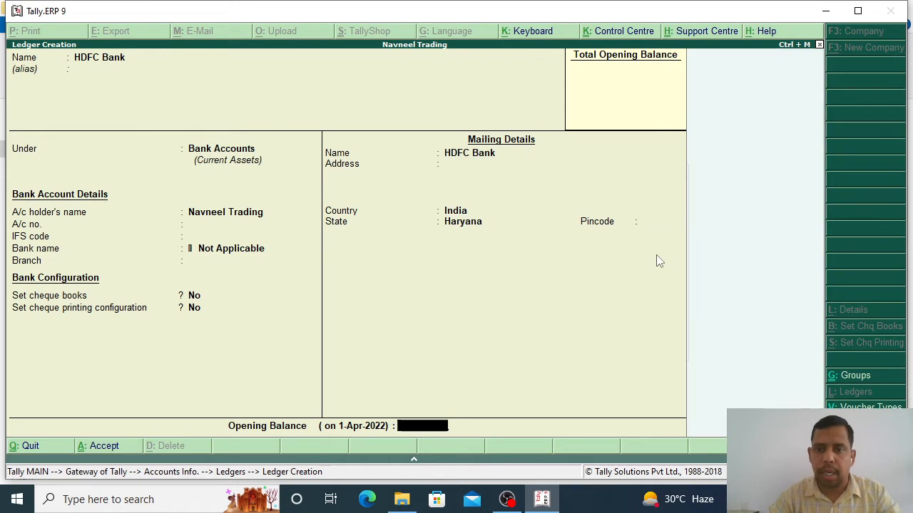
{"action": "key", "text": "Return"}
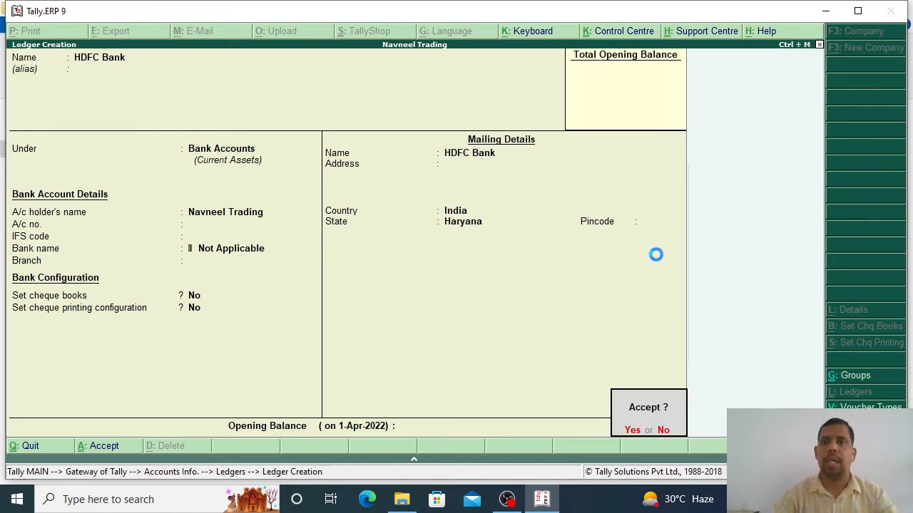
{"action": "key", "text": "Return"}
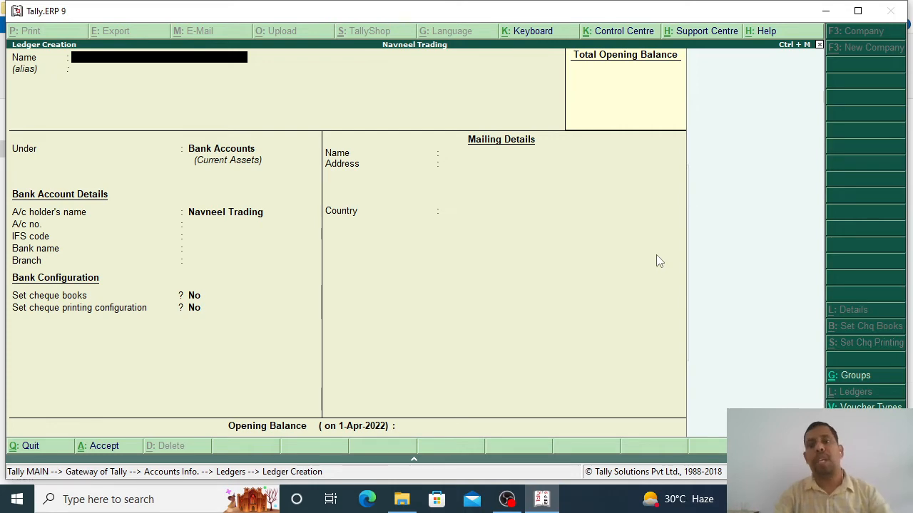
{"action": "key", "text": "Escape"}
Step: Exit ledger creation to the Gateway of Tally, declining the Quit prompt
{"action": "key", "text": "Return"}
{"action": "key", "text": "Escape"}
{"action": "key", "text": "Escape"}
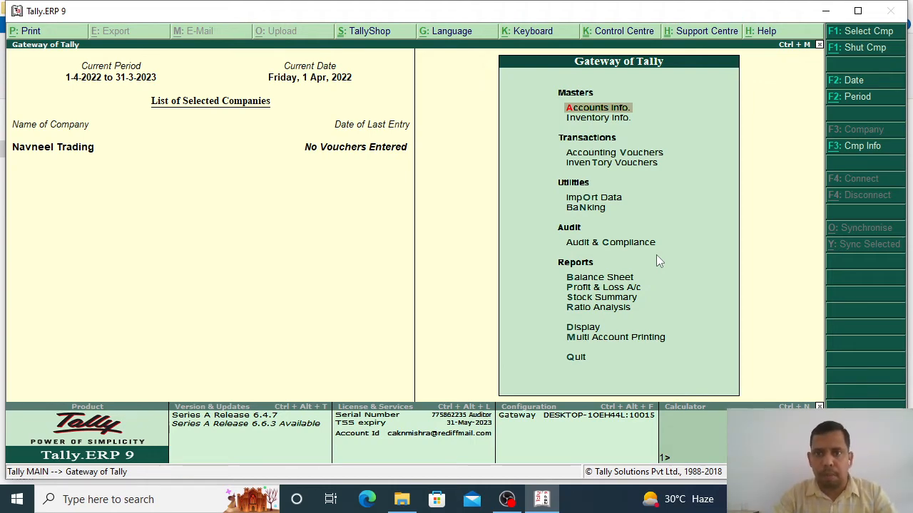
{"action": "key", "text": "Down"}
{"action": "key", "text": "Up"}
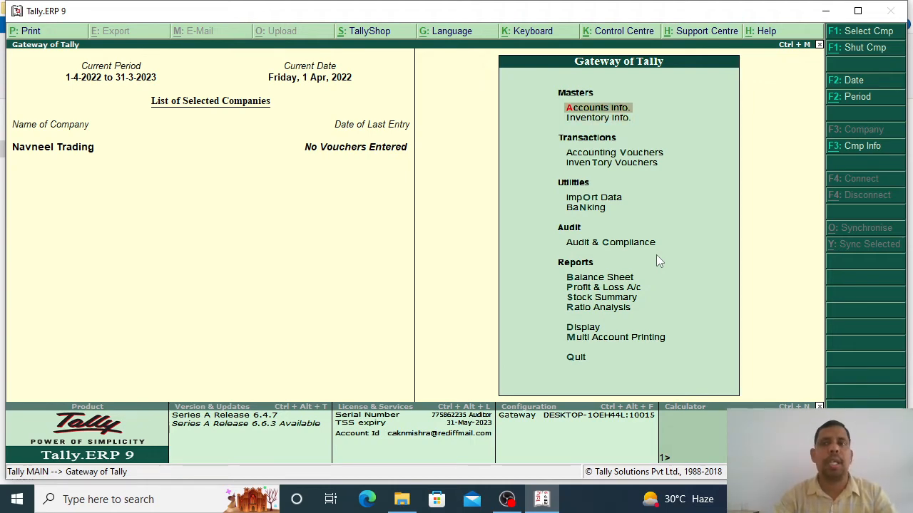
{"action": "key", "text": "Escape"}
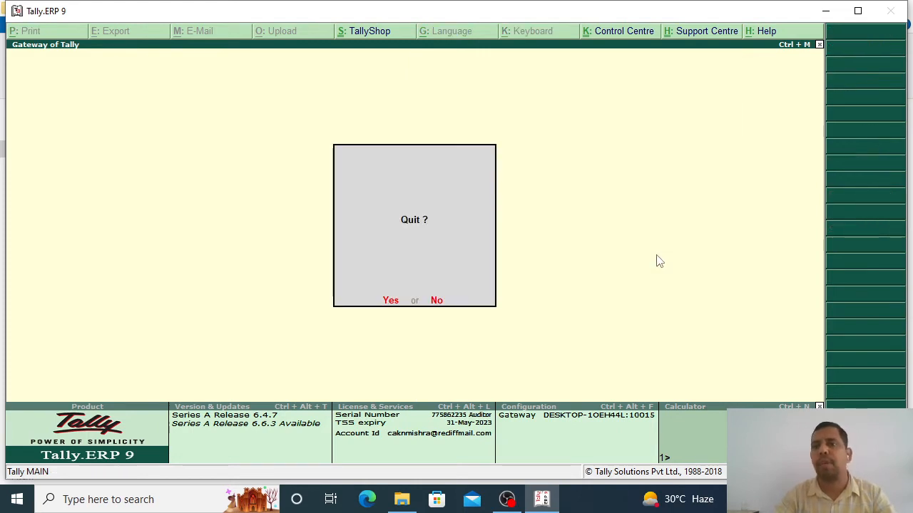
{"action": "key", "text": "n"}
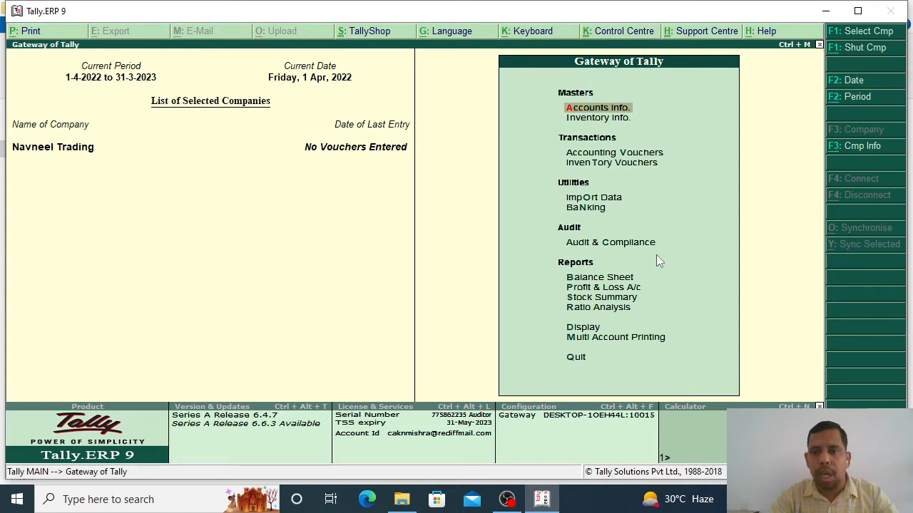
Step: Start a Purchase voucher from Accounting Vouchers and switch it to voucher mode
{"action": "key", "text": "Down"}
{"action": "key", "text": "Down"}
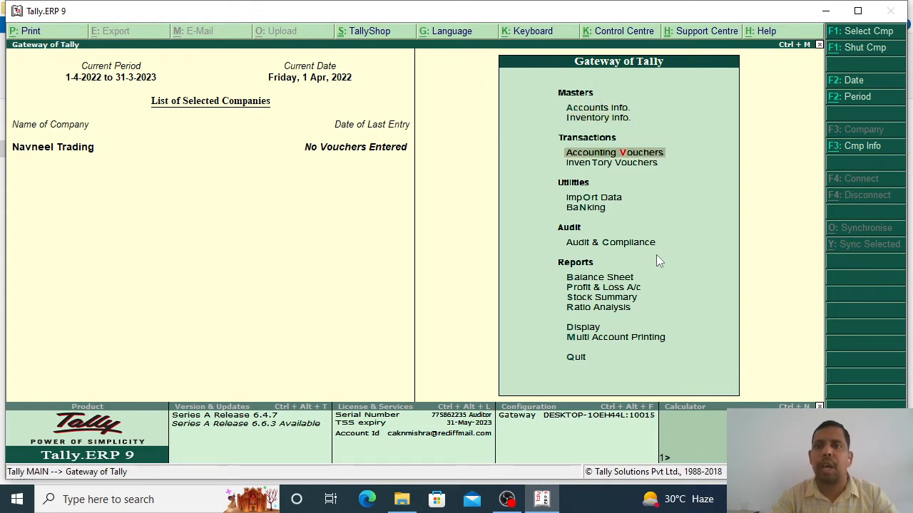
{"action": "key", "text": "Return"}
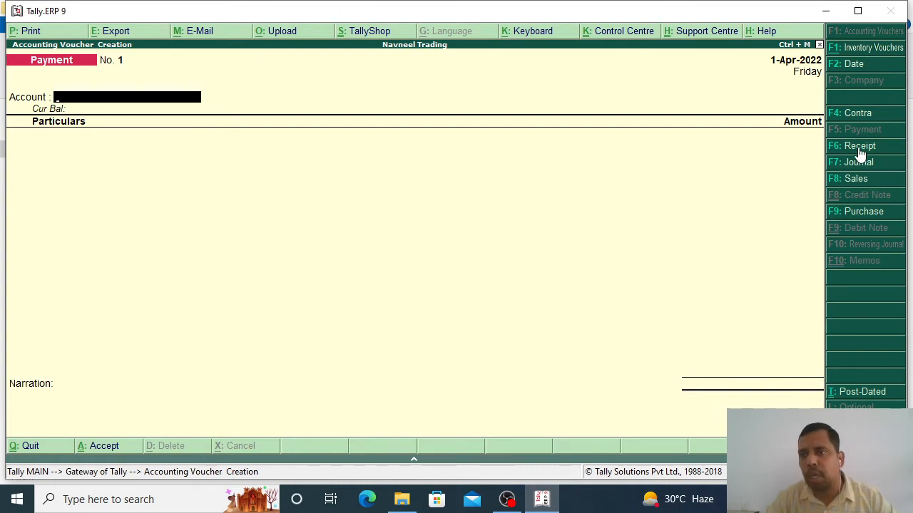
{"action": "left_click", "coordinate": [861, 212]}
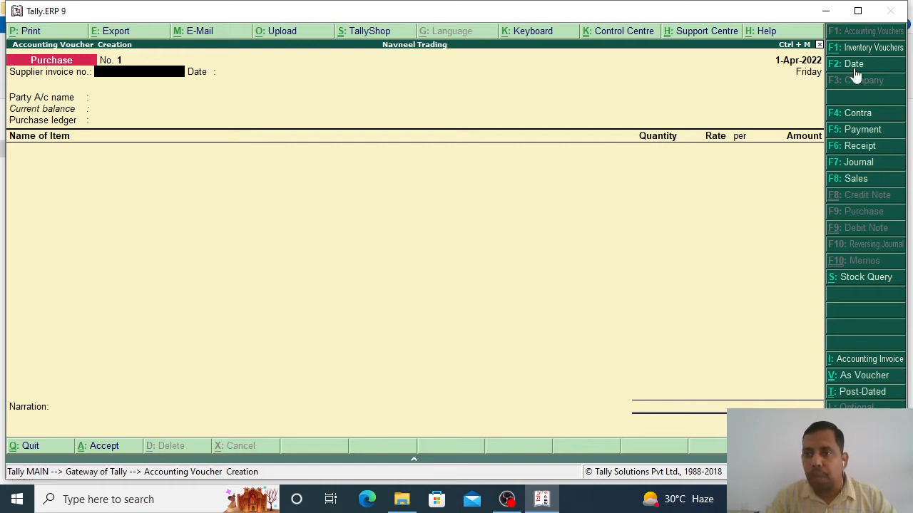
{"action": "left_click", "coordinate": [864, 383]}
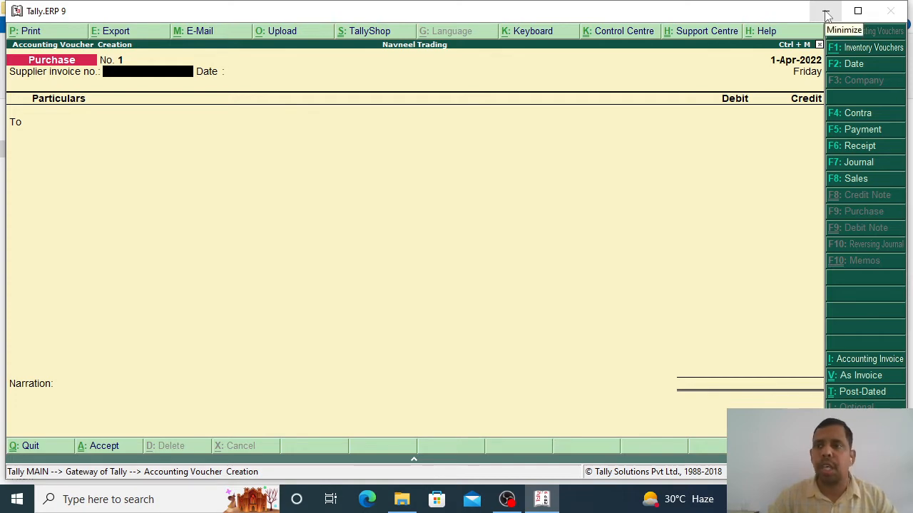
Step: Minimize Tally and open the Pur 1 bill from the desktop Bills folder in Paint
{"action": "left_click", "coordinate": [827, 15]}
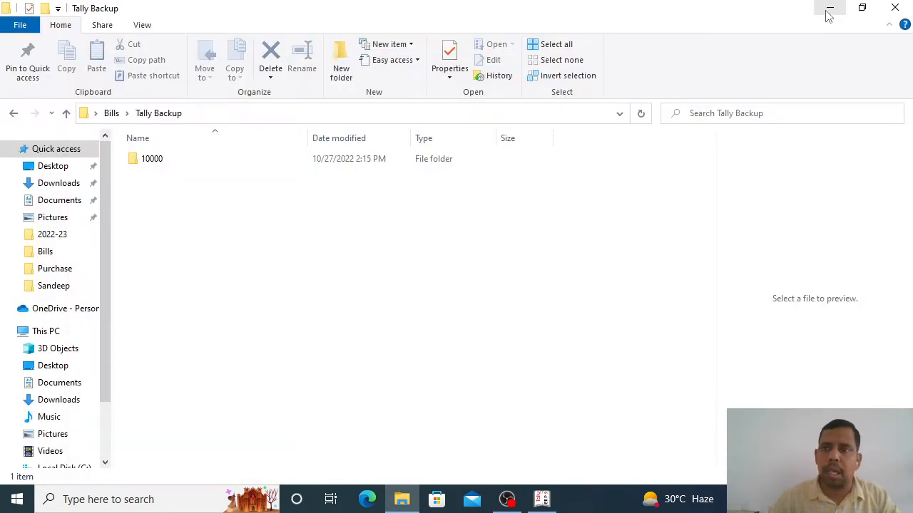
{"action": "left_click", "coordinate": [828, 10]}
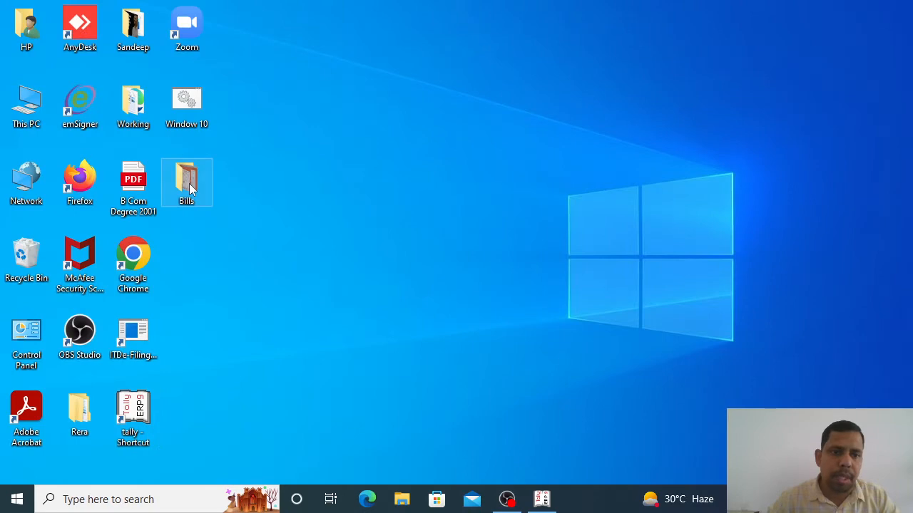
{"action": "double_click", "coordinate": [189, 183]}
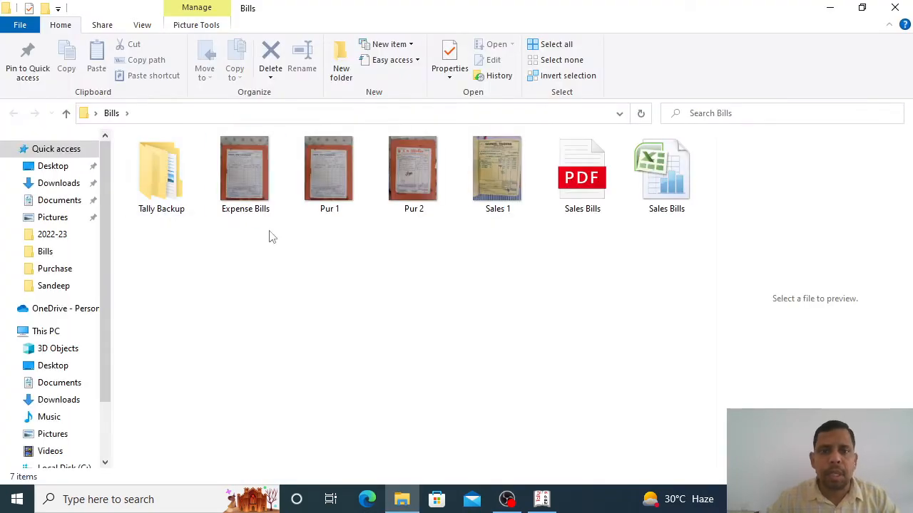
{"action": "left_click", "coordinate": [324, 186]}
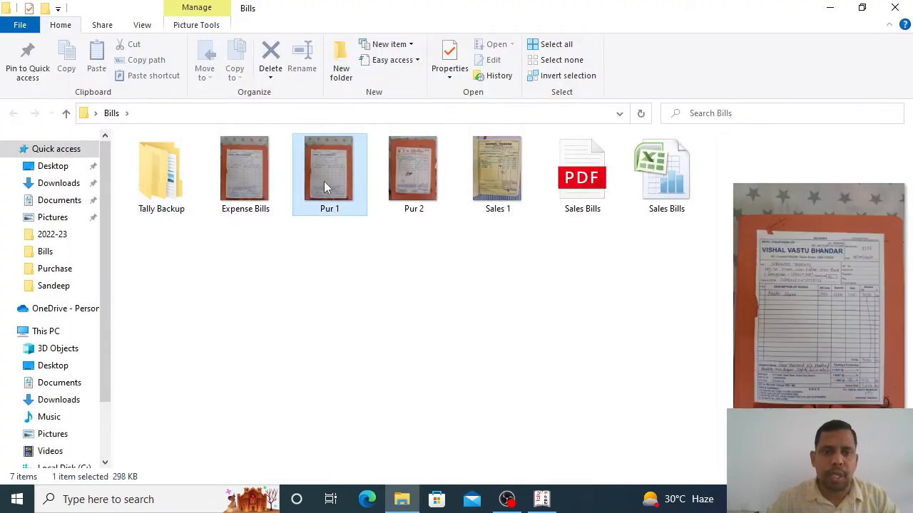
{"action": "right_click", "coordinate": [324, 181]}
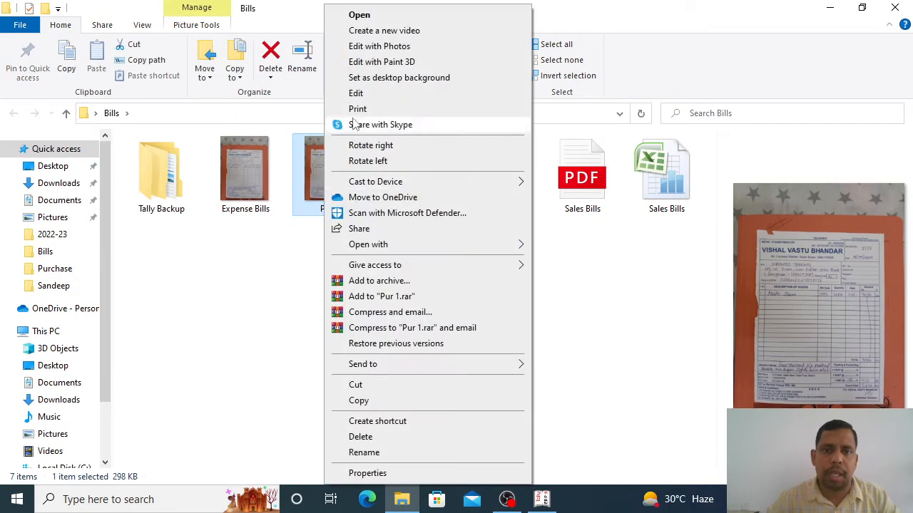
{"action": "left_click", "coordinate": [359, 96]}
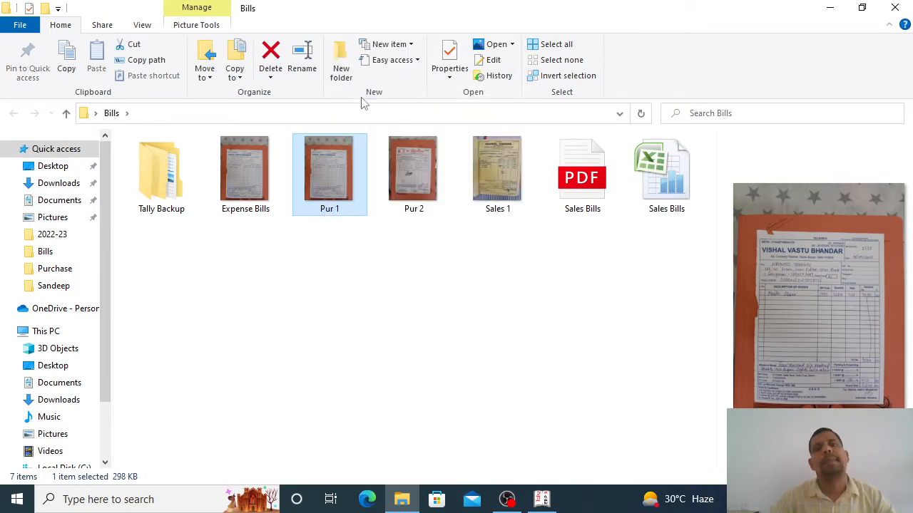
{"action": "scroll", "coordinate": [489, 178], "scroll_direction": "down", "scroll_amount": 5}
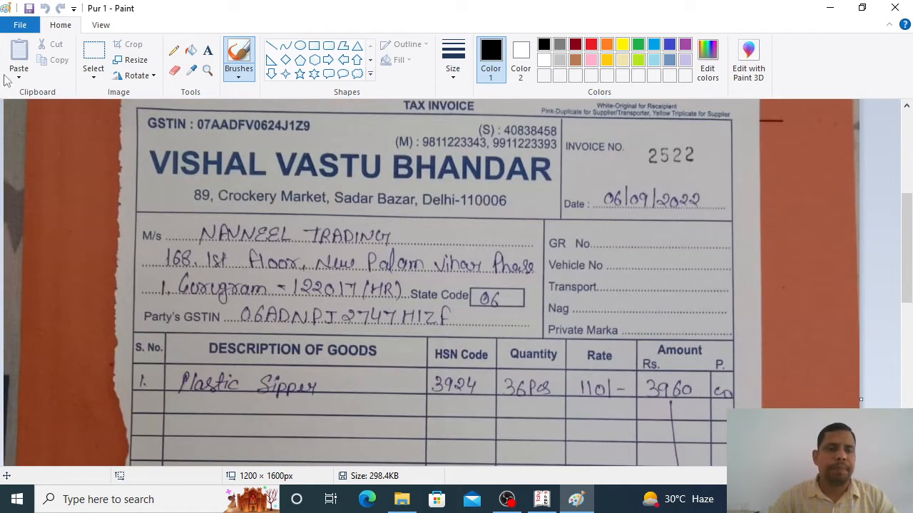
Step: Select the VISHAL VASTU BHANDAR header on the invoice image, then return to Tally
{"action": "left_click", "coordinate": [93, 51]}
{"action": "left_click_drag", "start_coordinate": [136, 137], "coordinate": [566, 195]}
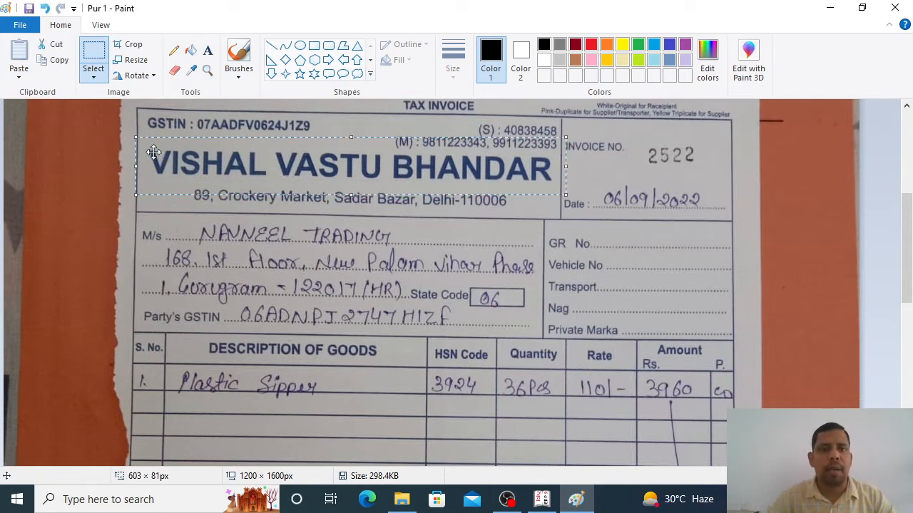
{"action": "left_click_drag", "start_coordinate": [177, 218], "coordinate": [424, 246]}
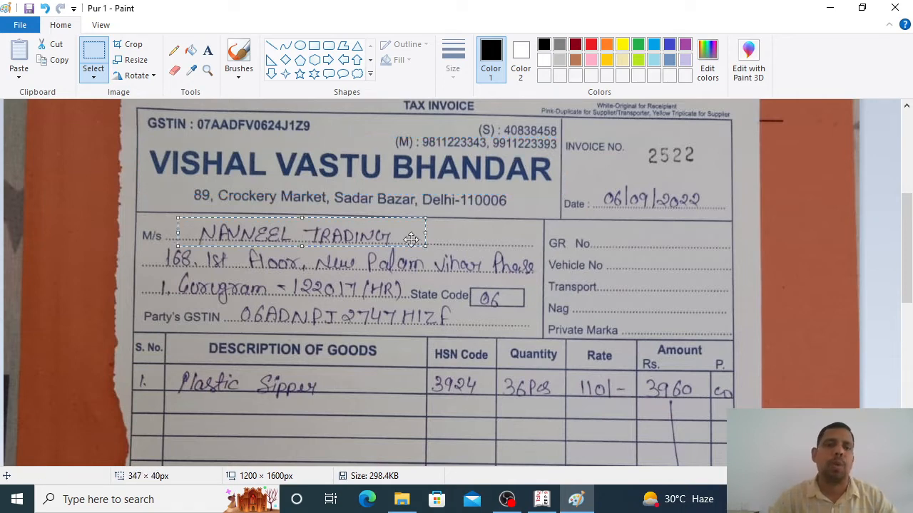
{"action": "left_click", "coordinate": [161, 138]}
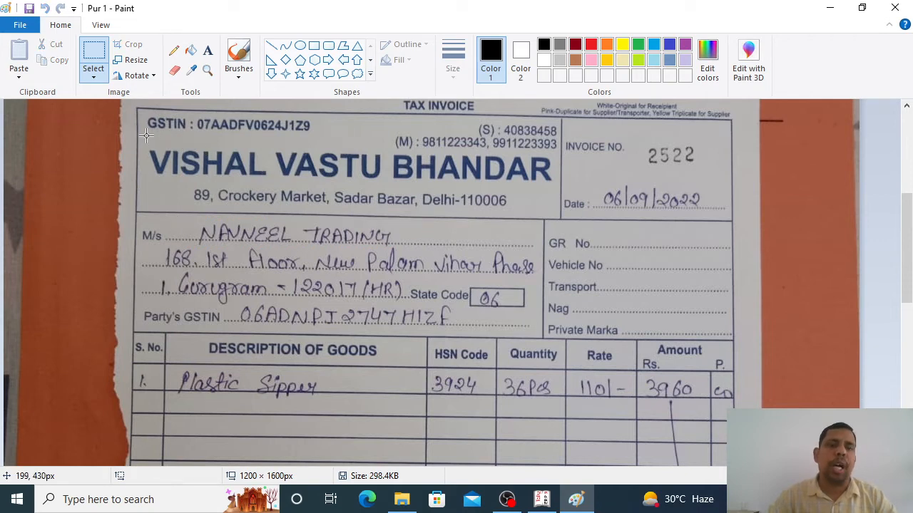
{"action": "left_click_drag", "start_coordinate": [146, 135], "coordinate": [557, 193]}
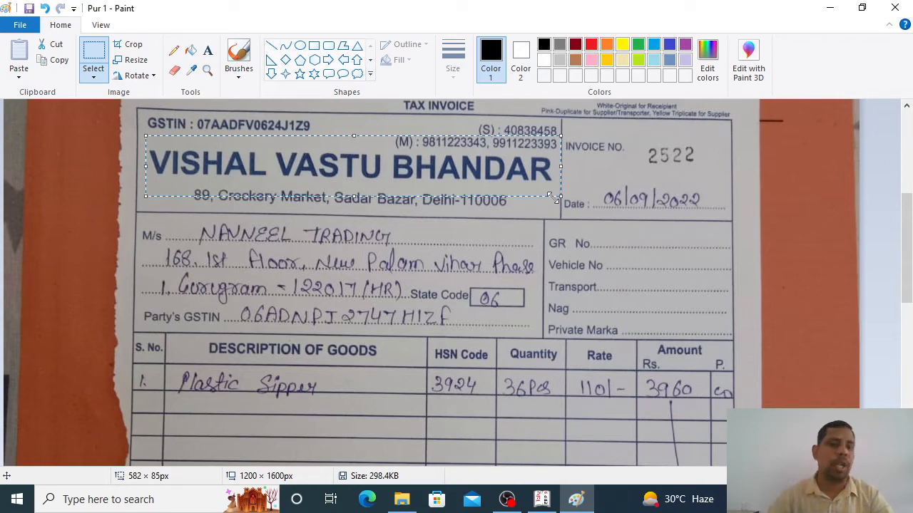
{"action": "key", "text": "alt+Tab"}
{"action": "key", "text": "alt+Tab"}
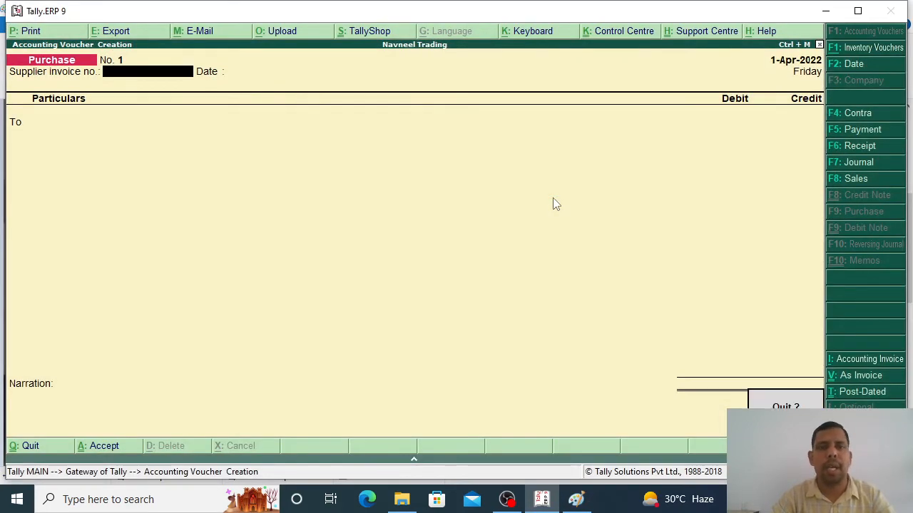
Step: Leave the Purchase voucher and start a new ledger via Accounts Info > Ledgers
{"action": "key", "text": "Escape"}
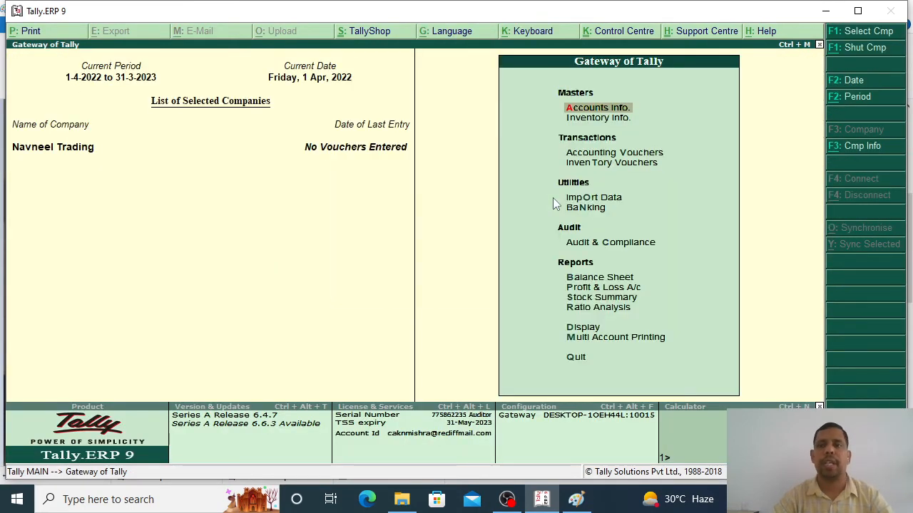
{"action": "key", "text": "Return"}
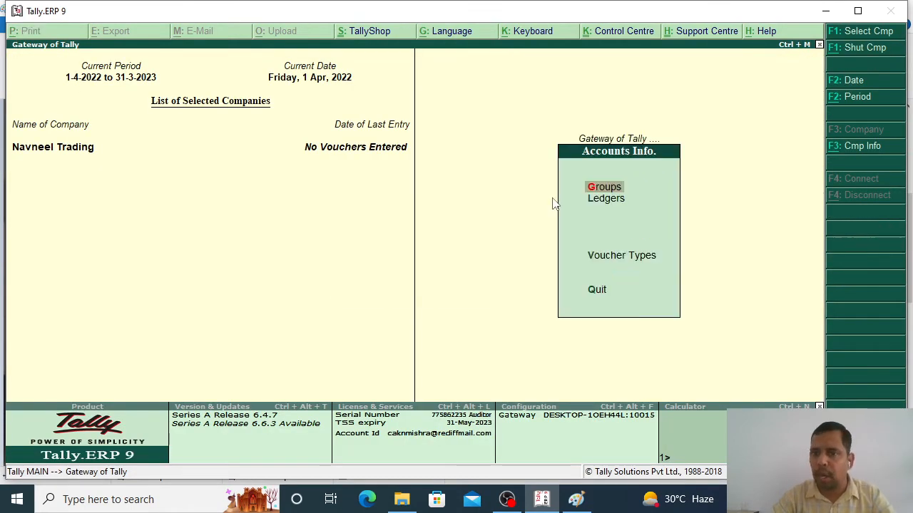
{"action": "key", "text": "Down"}
{"action": "key", "text": "Return"}
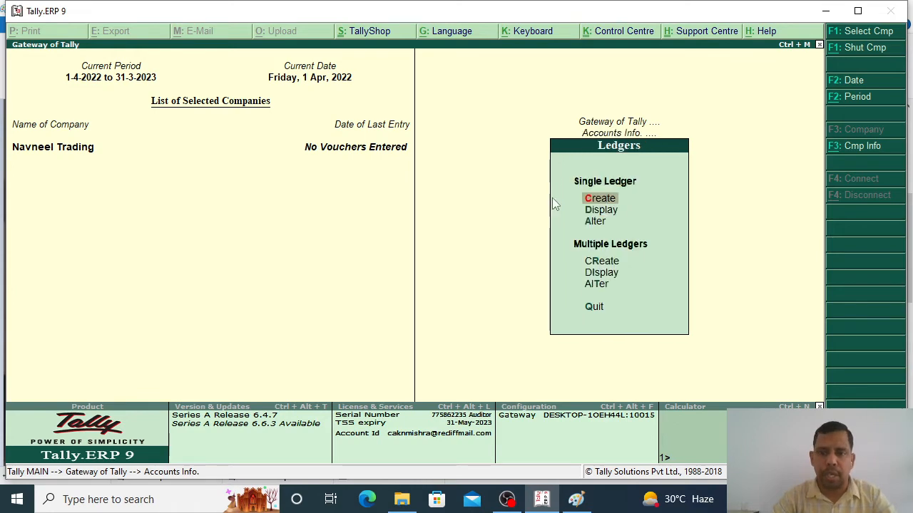
{"action": "key", "text": "Return"}
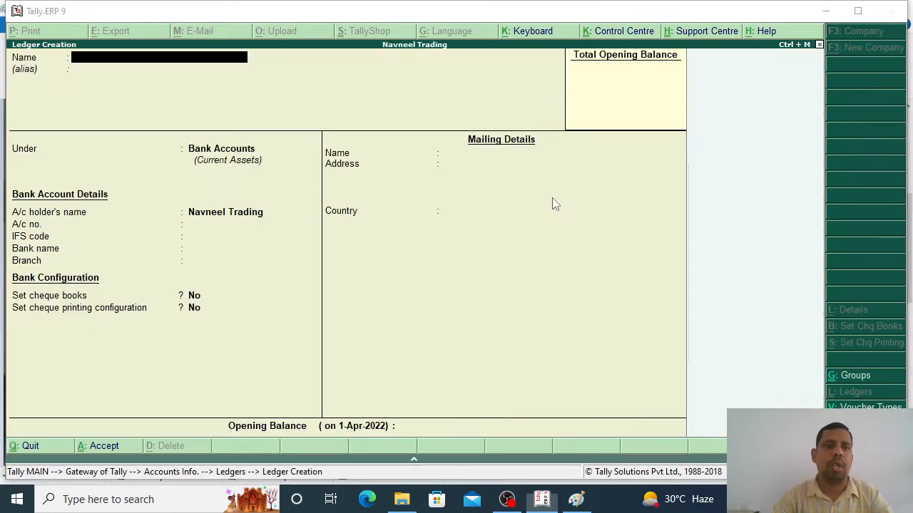
{"action": "key", "text": "alt+Tab"}
{"action": "key", "text": "alt+Tab"}
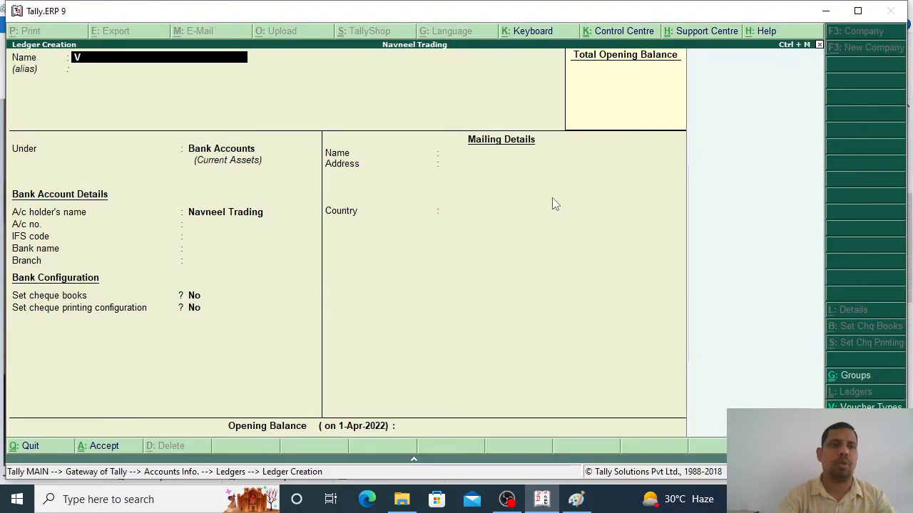
Step: Name the new ledger 'Vishal Vastu Bhandar', checking the name on the invoice
{"action": "type", "text": "Vishal"}
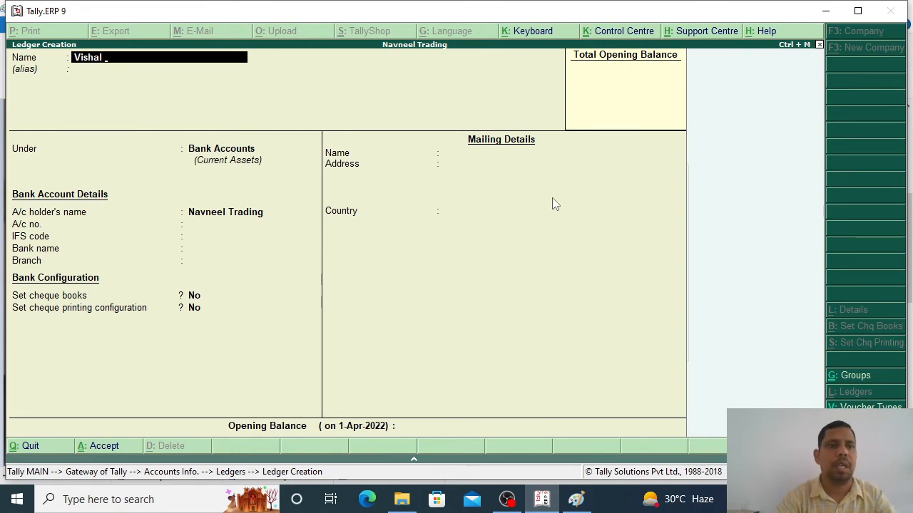
{"action": "type", "text": " Vas"}
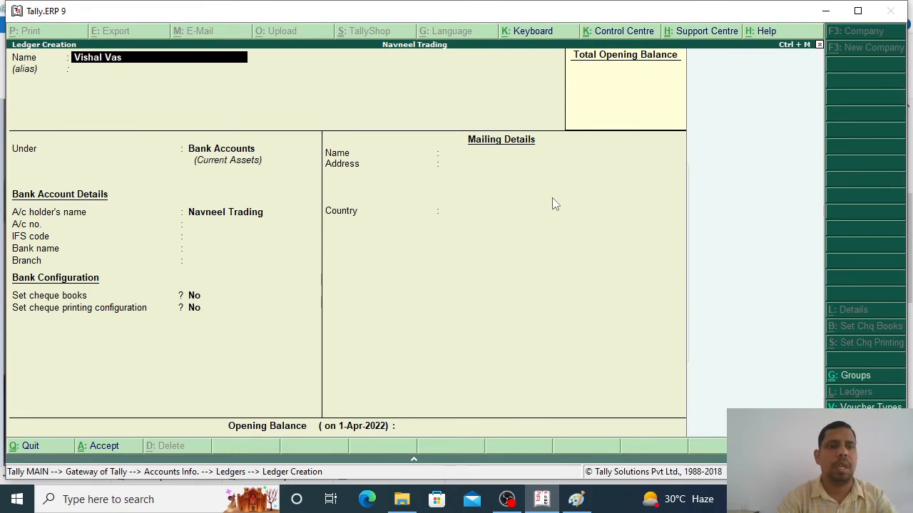
{"action": "type", "text": "tu"}
{"action": "key", "text": "alt+Tab"}
{"action": "key", "text": "alt+Tab"}
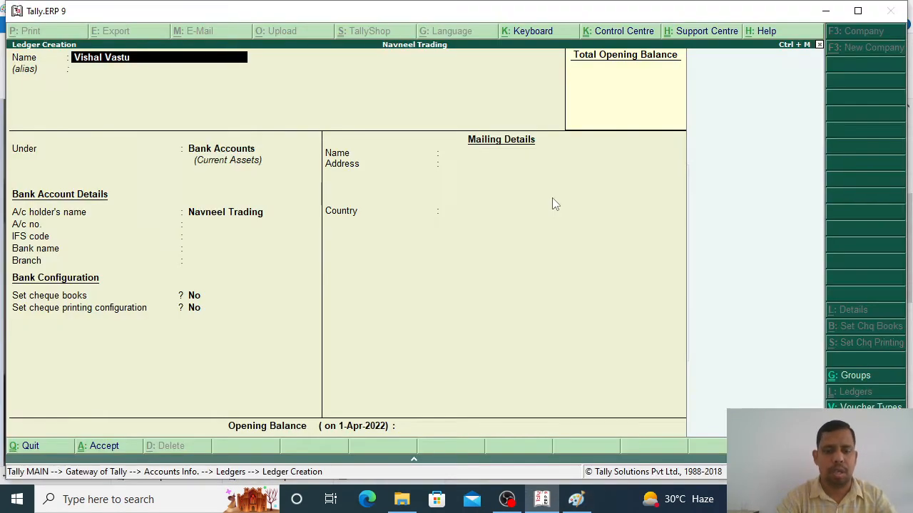
{"action": "type", "text": "Bhandar"}
{"action": "key", "text": "Return"}
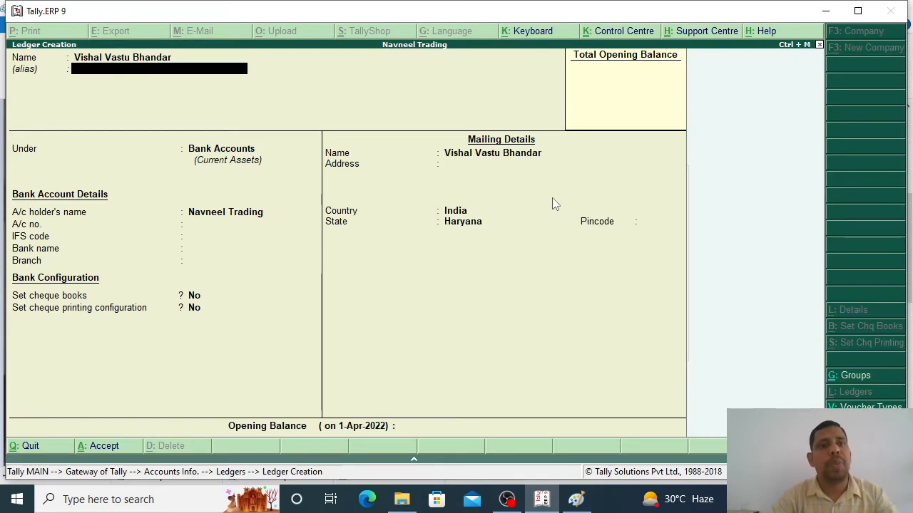
{"action": "key", "text": "Return"}
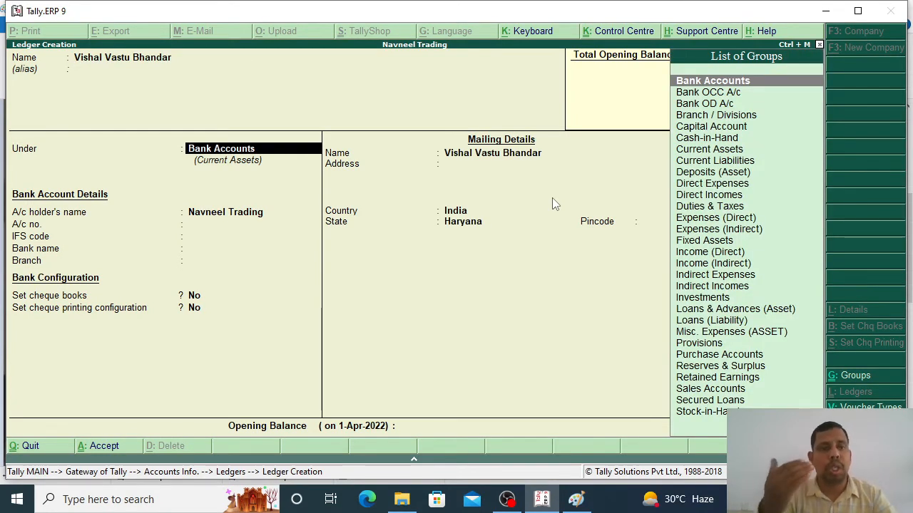
Step: Place the supplier ledger under Sundry Creditors, save it, and begin leaving ledger creation
{"action": "key", "text": "alt+Tab"}
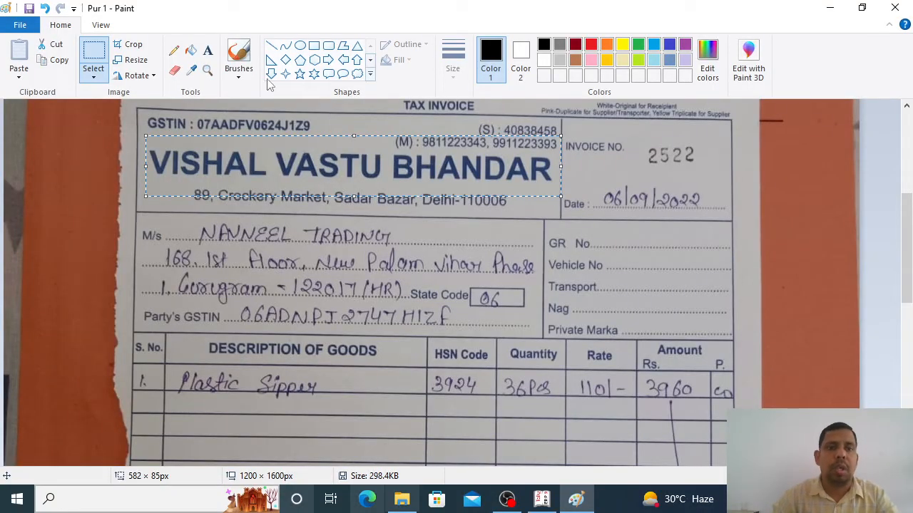
{"action": "mouse_move", "coordinate": [147, 136]}
{"action": "left_mouse_down"}
{"action": "mouse_move", "coordinate": [288, 191]}
{"action": "mouse_move", "coordinate": [558, 198]}
{"action": "left_mouse_up"}
{"action": "key", "text": "alt+Tab"}
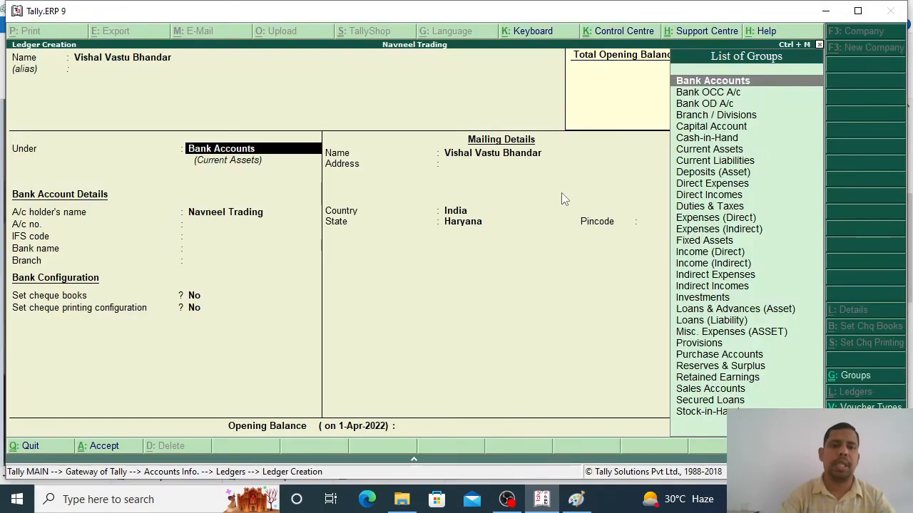
{"action": "type", "text": "Sundr"}
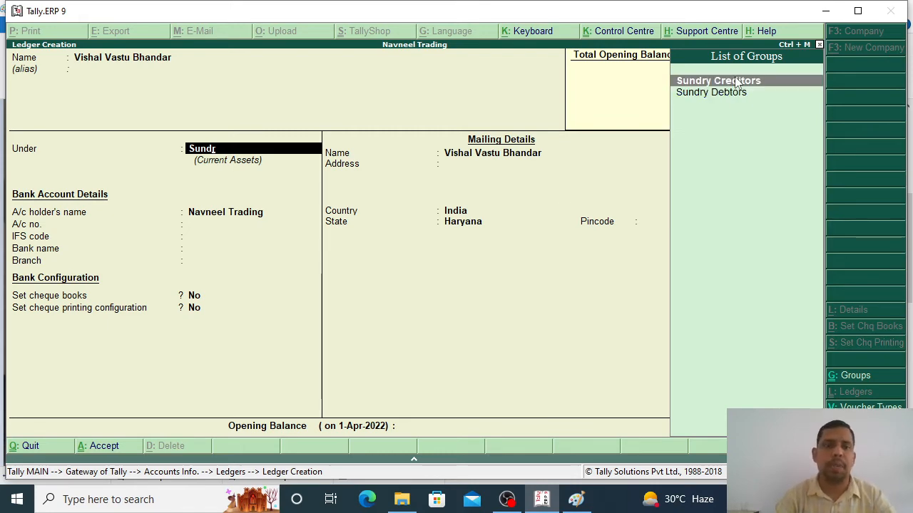
{"action": "key", "text": "Return"}
{"action": "key", "text": "Return"}
{"action": "key", "text": "Return"}
{"action": "key", "text": "Return"}
{"action": "key", "text": "Return"}
{"action": "key", "text": "Return"}
{"action": "key", "text": "Return"}
{"action": "key", "text": "Return"}
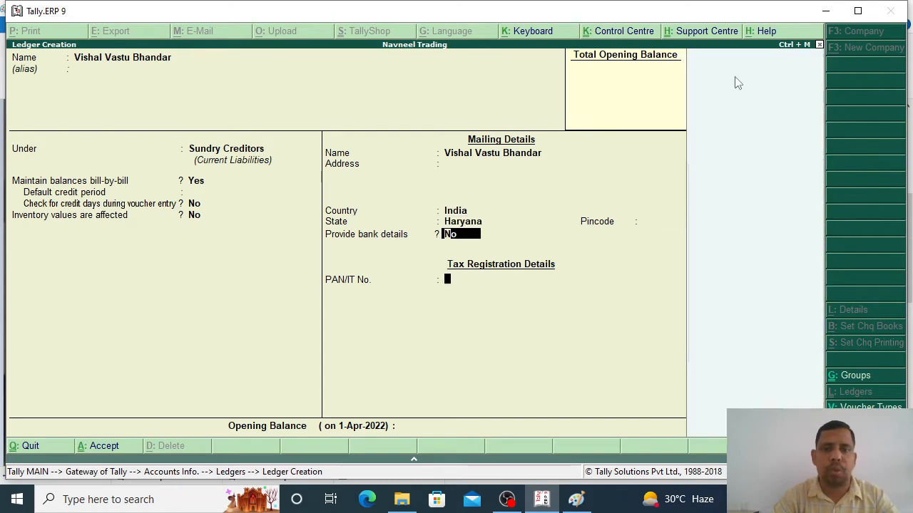
{"action": "key", "text": "Return"}
{"action": "key", "text": "Return"}
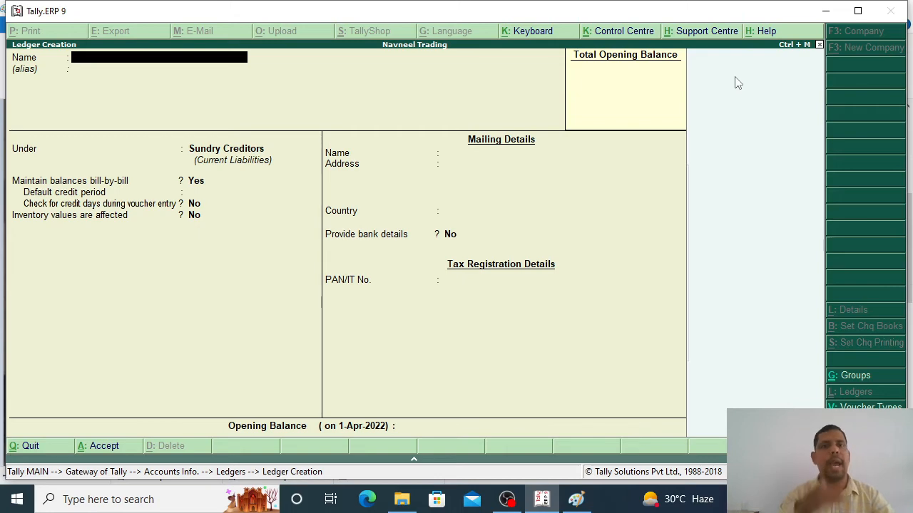
{"action": "key", "text": "Escape"}
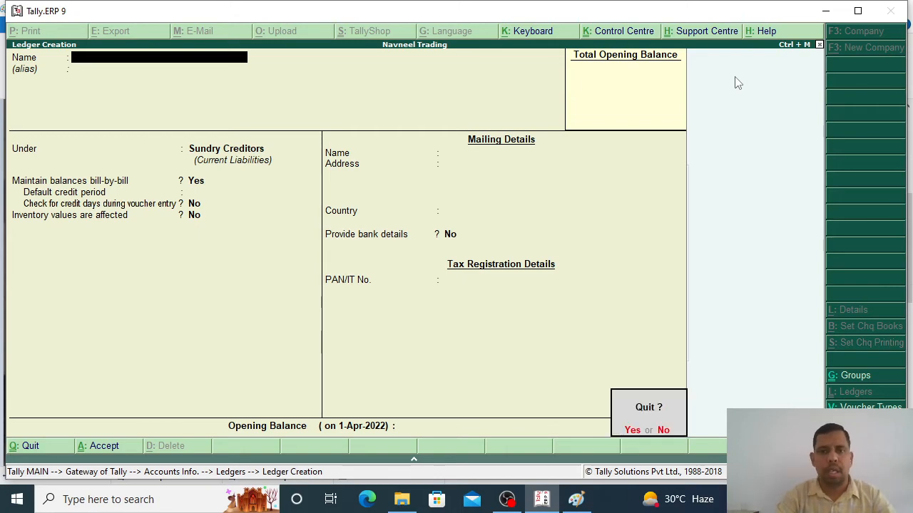
Step: Quit ledger creation and reopen a blank Purchase voucher No. 1 dated 1-Apr-2022
{"action": "key", "text": "Escape"}
{"action": "key", "text": "Escape"}
{"action": "key", "text": "Escape"}
{"action": "key", "text": "Escape"}
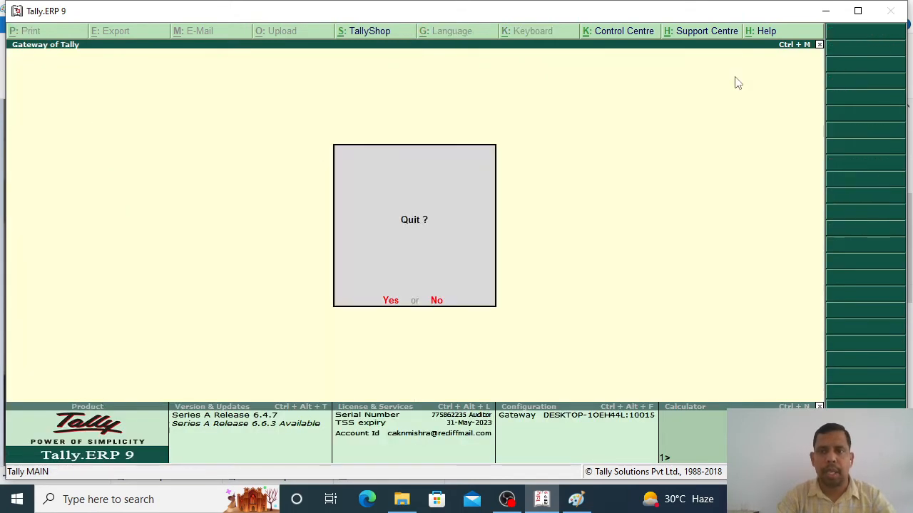
{"action": "key", "text": "Escape"}
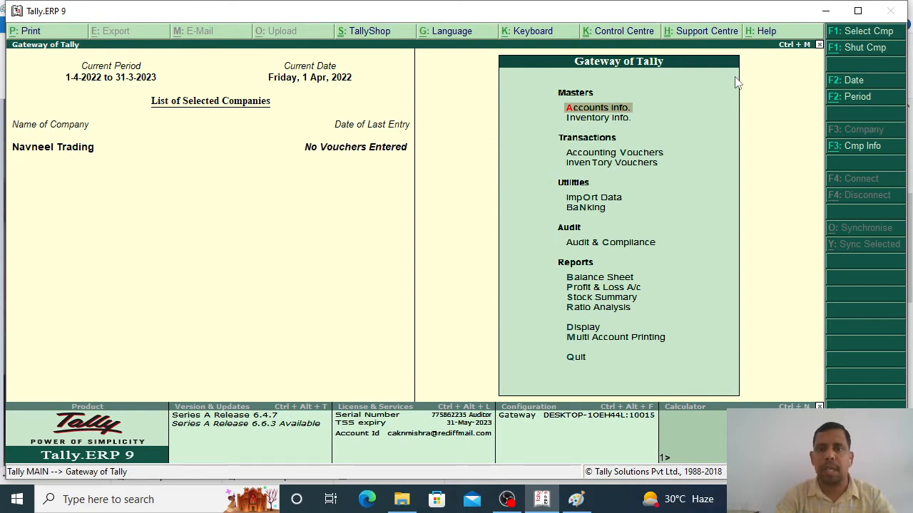
{"action": "key", "text": "Down"}
{"action": "key", "text": "Down"}
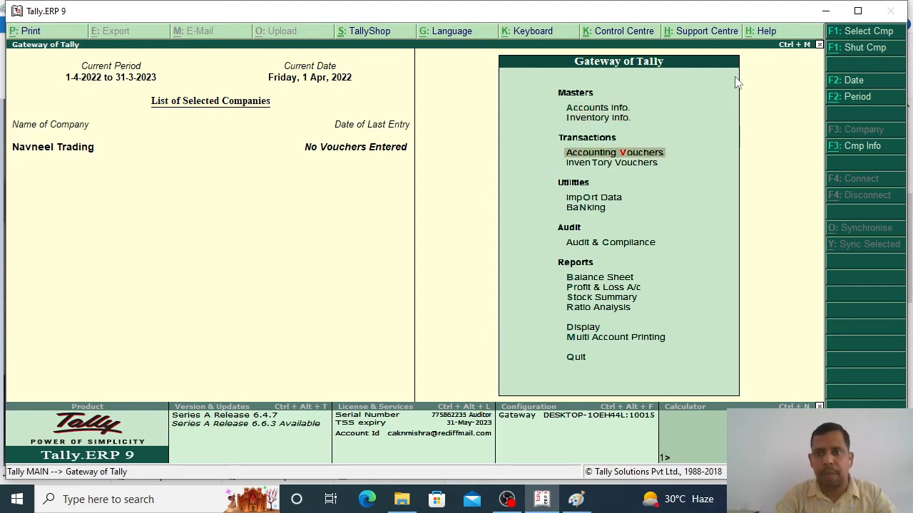
{"action": "key", "text": "Return"}
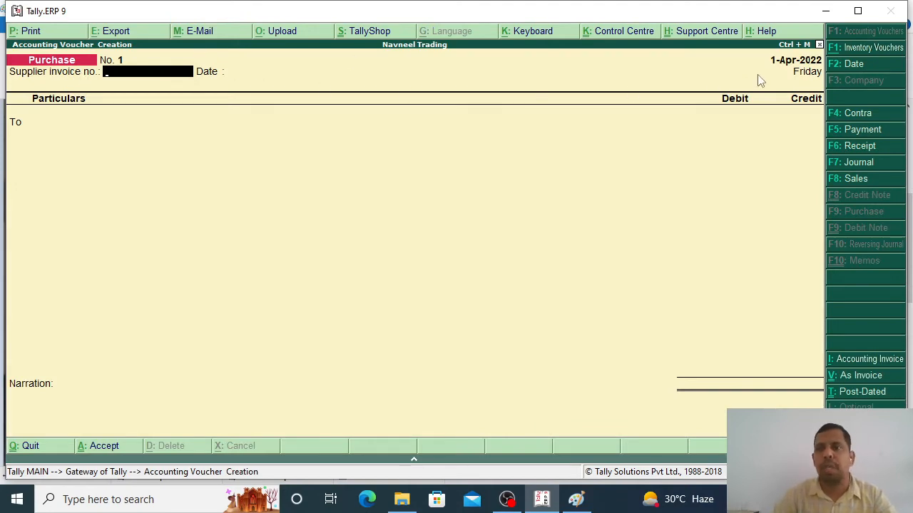
{"action": "key", "text": "alt+Tab"}
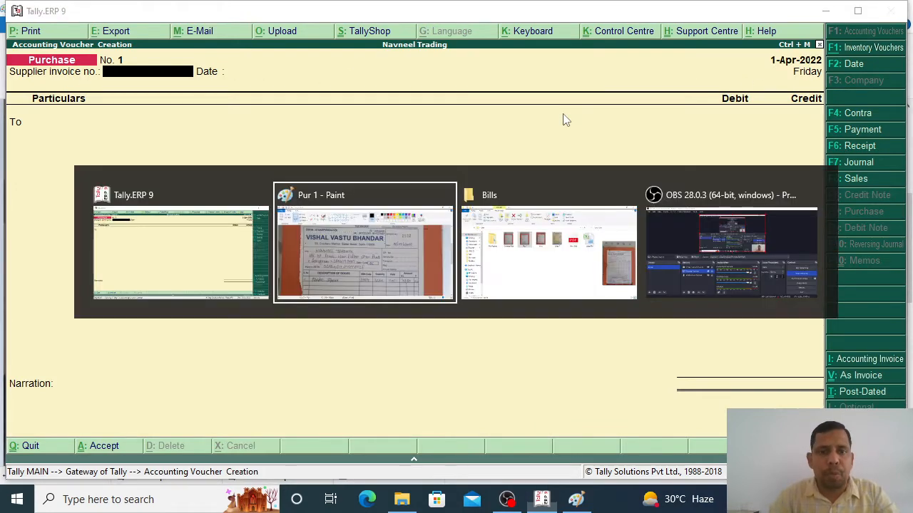
{"action": "left_click", "coordinate": [263, 166]}
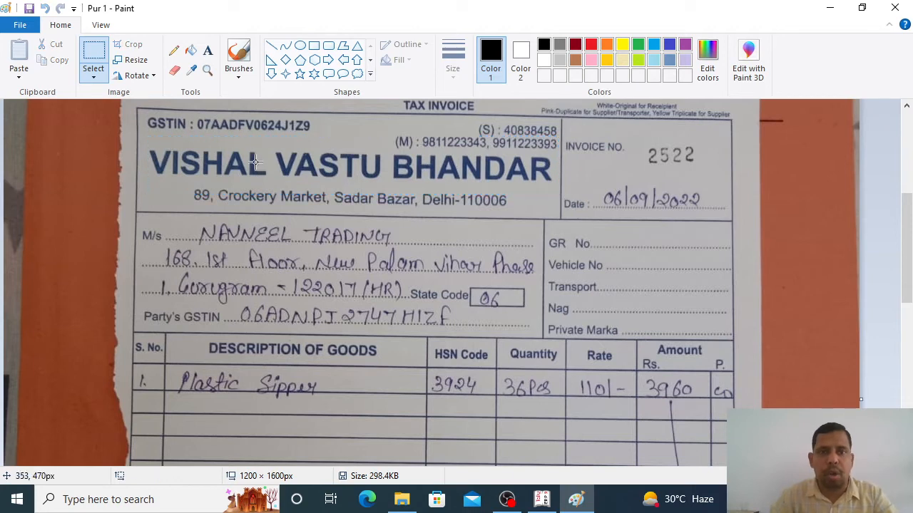
{"action": "left_click_drag", "start_coordinate": [589, 168], "coordinate": [718, 221]}
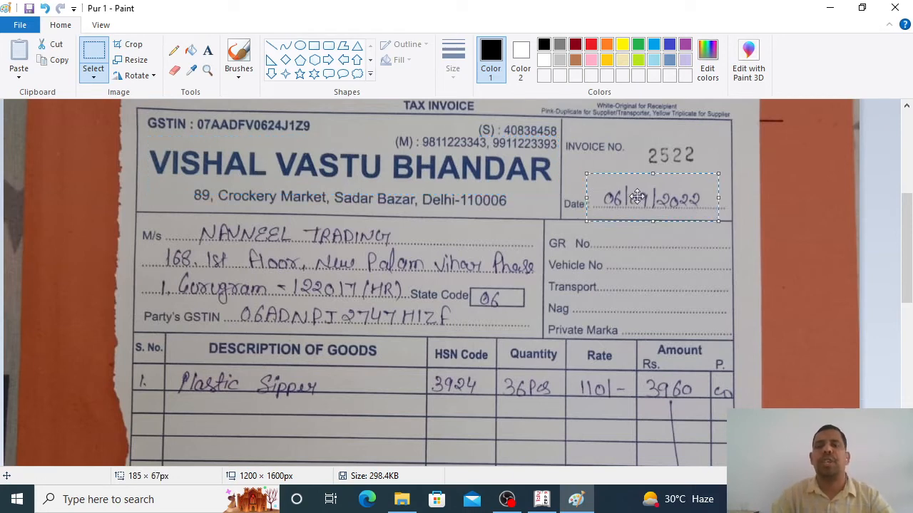
{"action": "key", "text": "alt+Tab"}
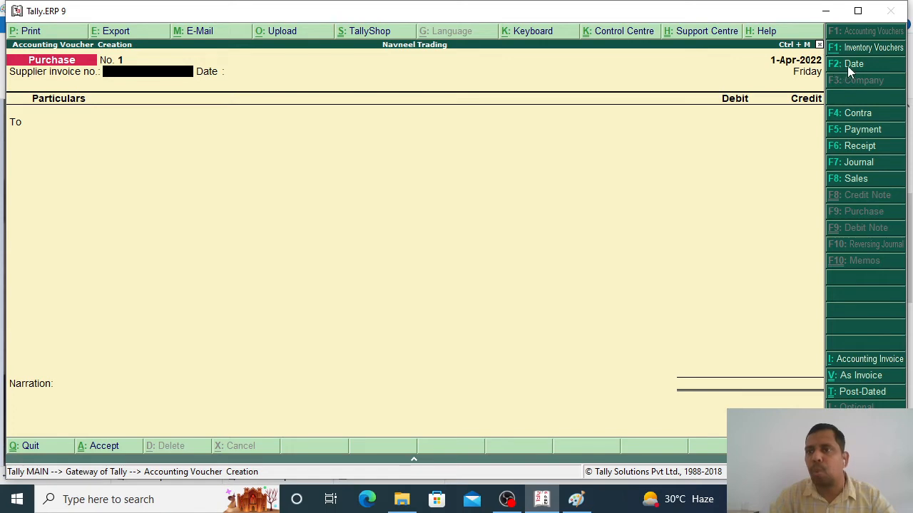
Step: Change the voucher date to 6-Sep-2022 (6.9.22)
{"action": "left_click", "coordinate": [854, 66]}
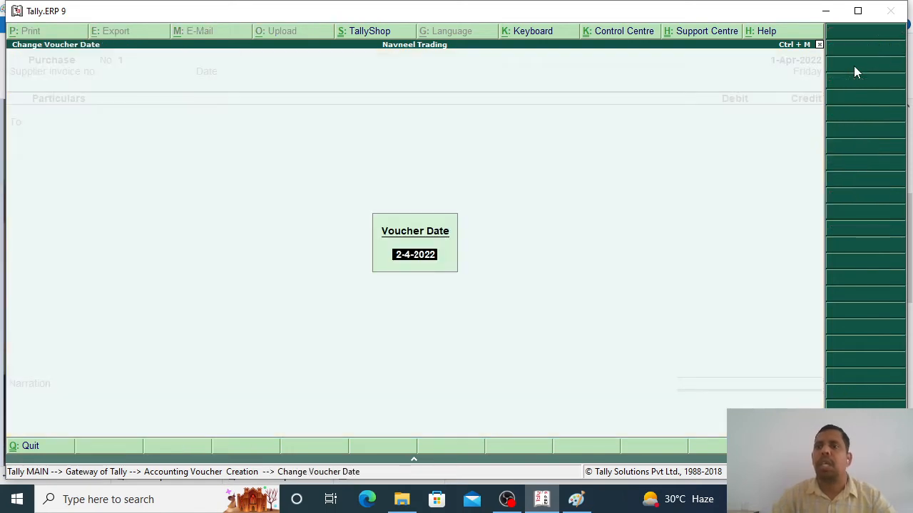
{"action": "type", "text": "6.9."}
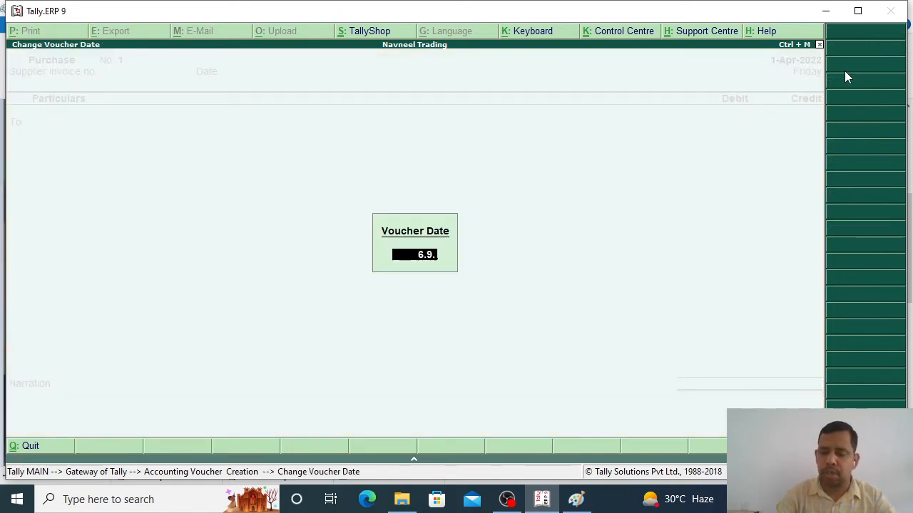
{"action": "type", "text": "22"}
{"action": "key", "text": "Return"}
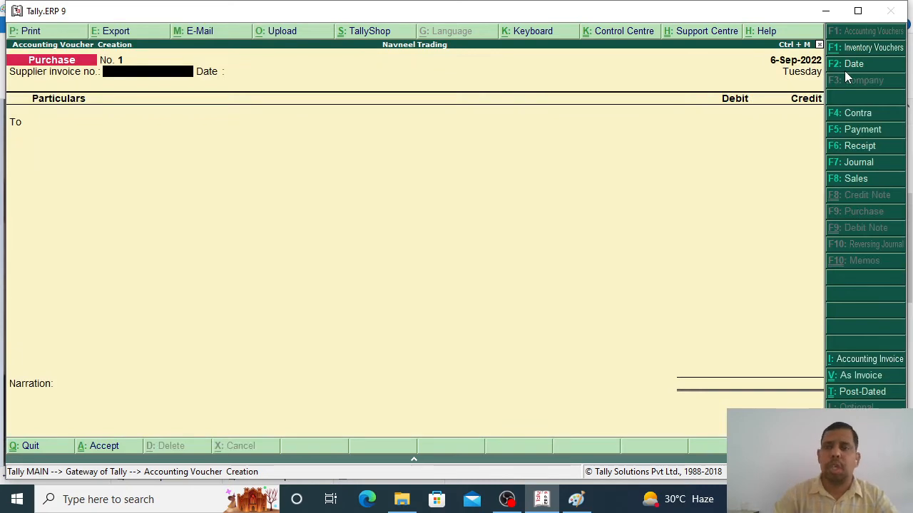
Step: Enter supplier invoice number 2522, as read from the scanned invoice
{"action": "key", "text": "alt+Tab"}
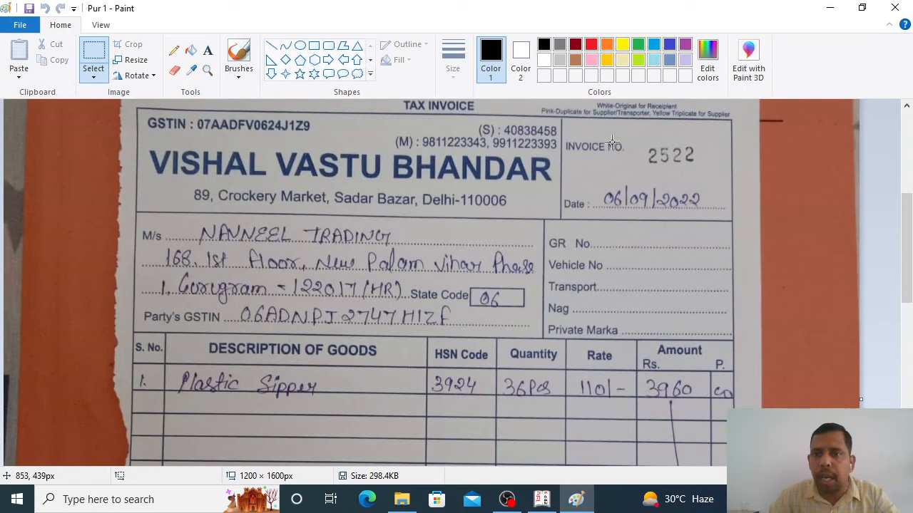
{"action": "left_click_drag", "start_coordinate": [639, 141], "coordinate": [706, 178]}
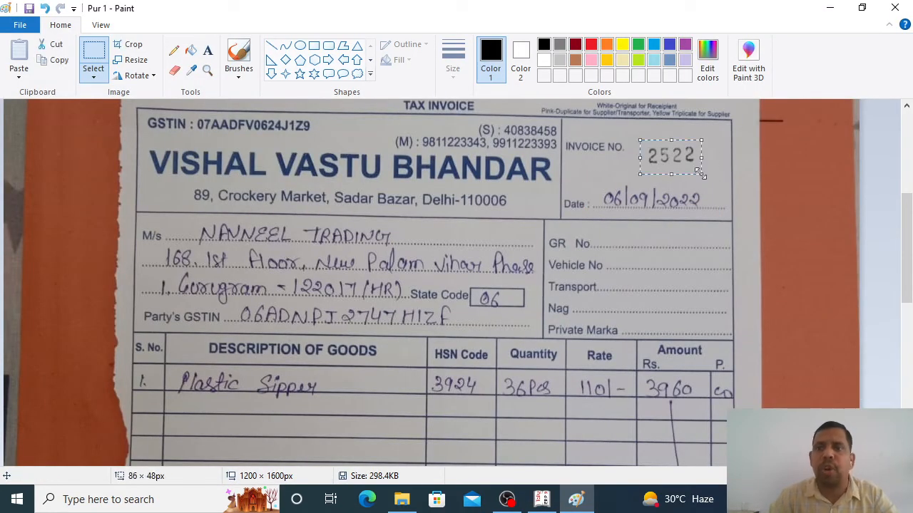
{"action": "key", "text": "alt+Tab"}
{"action": "type", "text": "252"}
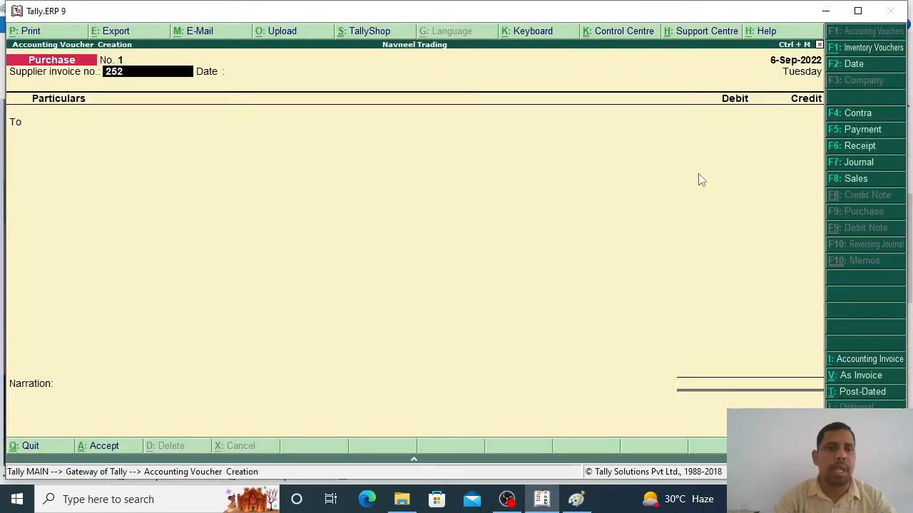
{"action": "type", "text": "2"}
{"action": "key", "text": "Return"}
{"action": "key", "text": "Return"}
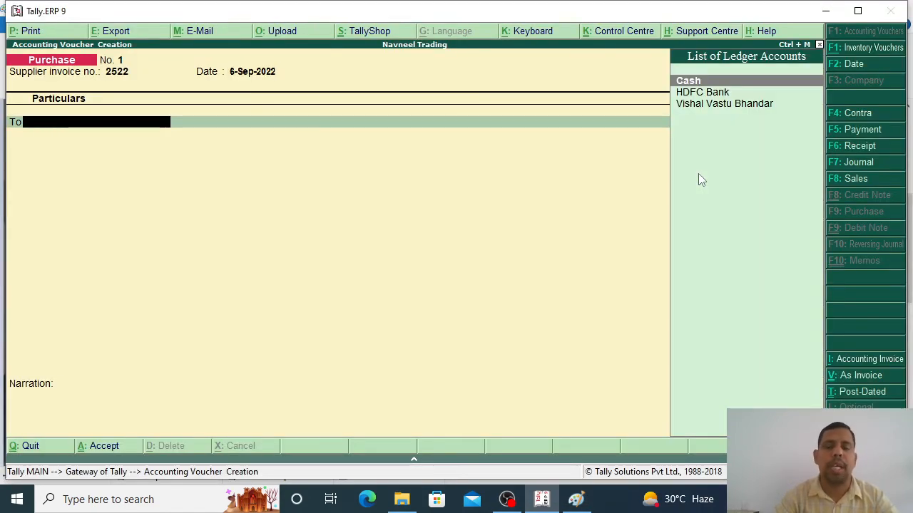
Step: Select Vishal Vastu Bhandar as the party ledger to credit
{"action": "key", "text": "alt+Tab"}
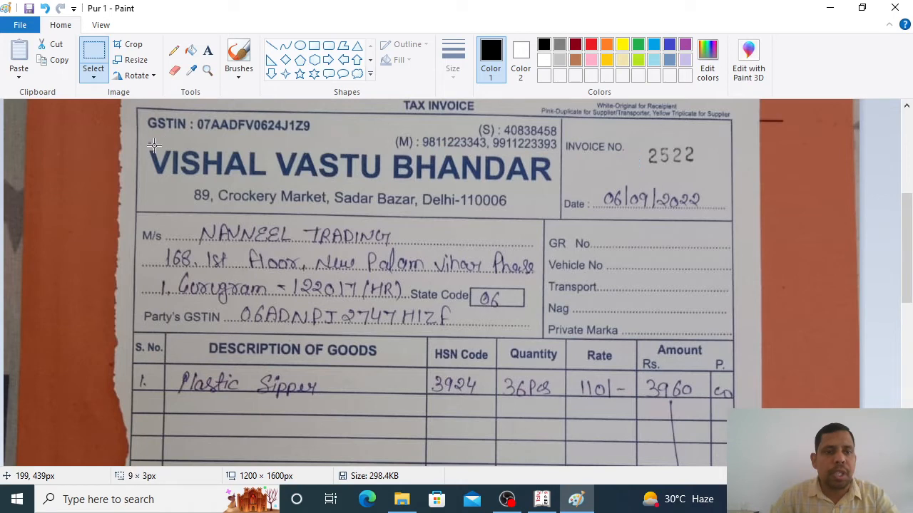
{"action": "key", "text": "alt+Tab"}
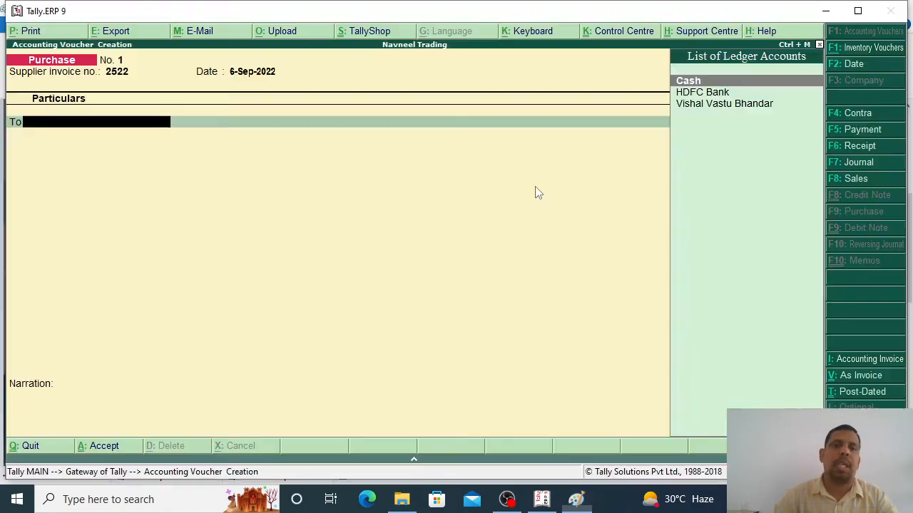
{"action": "type", "text": "Vis"}
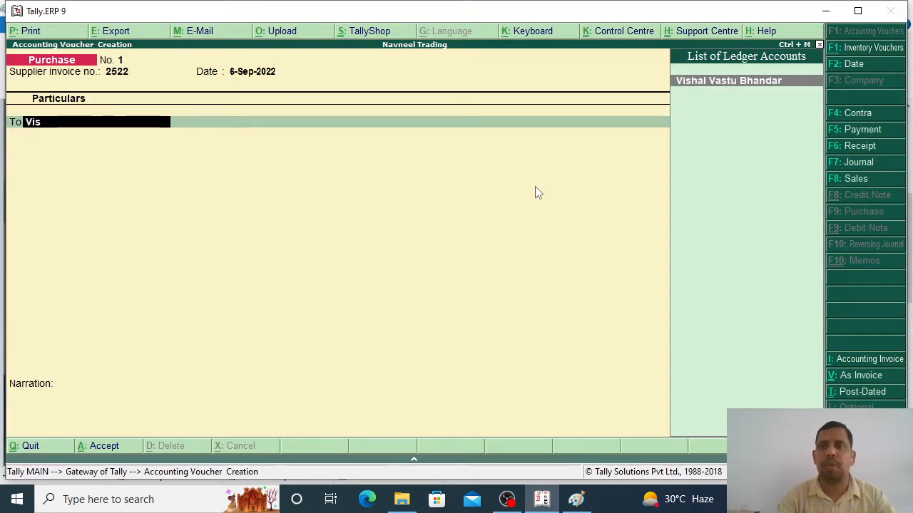
{"action": "key", "text": "Return"}
{"action": "key", "text": "Return"}
{"action": "key", "text": "Return"}
{"action": "key", "text": "Return"}
{"action": "key", "text": "Return"}
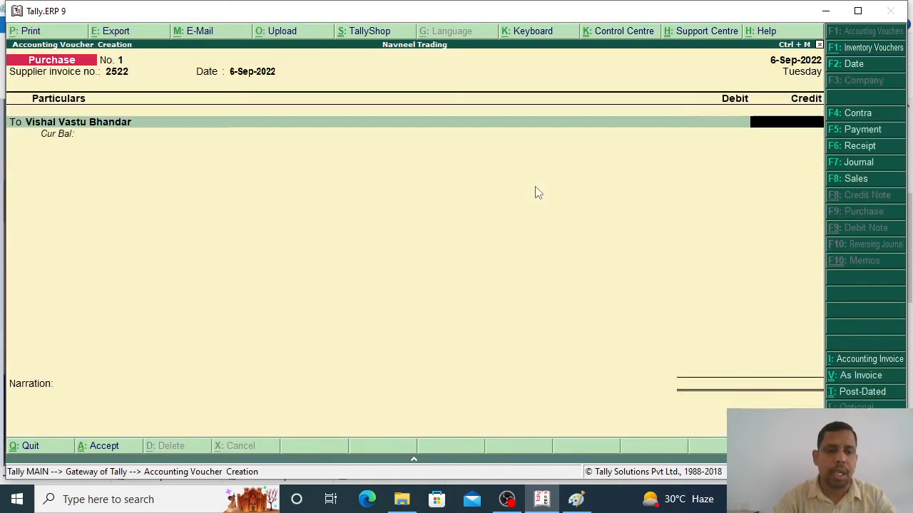
Step: Check the invoice's Total 3960, IGST 712.80 and Grand Total 4672.80 on the scanned image
{"action": "key", "text": "alt+Tab"}
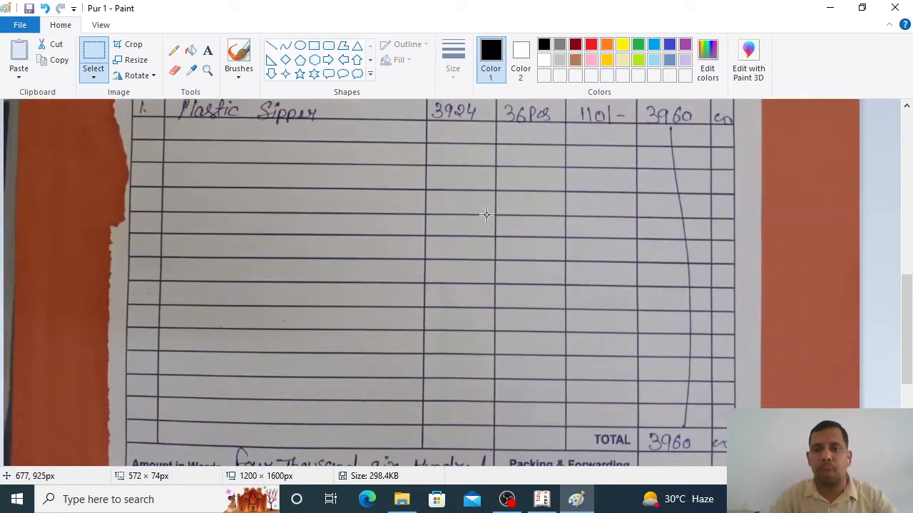
{"action": "scroll", "coordinate": [485, 214], "scroll_direction": "down", "scroll_amount": 4}
{"action": "scroll", "coordinate": [686, 361], "scroll_direction": "down", "scroll_amount": 3}
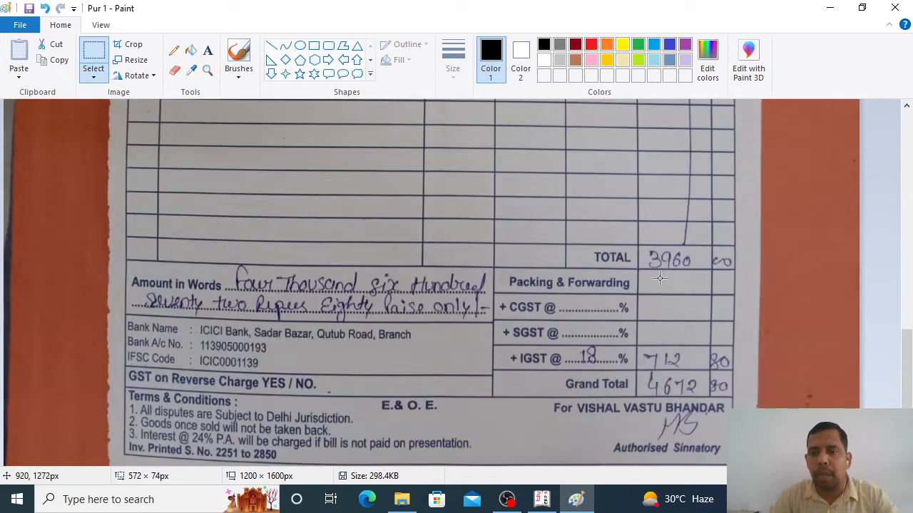
{"action": "left_click_drag", "start_coordinate": [644, 232], "coordinate": [735, 280]}
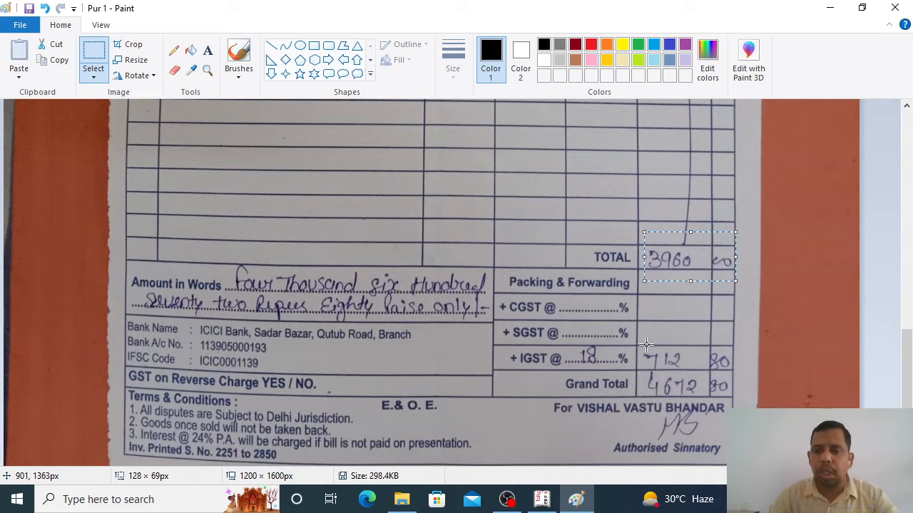
{"action": "left_click_drag", "start_coordinate": [646, 343], "coordinate": [733, 376]}
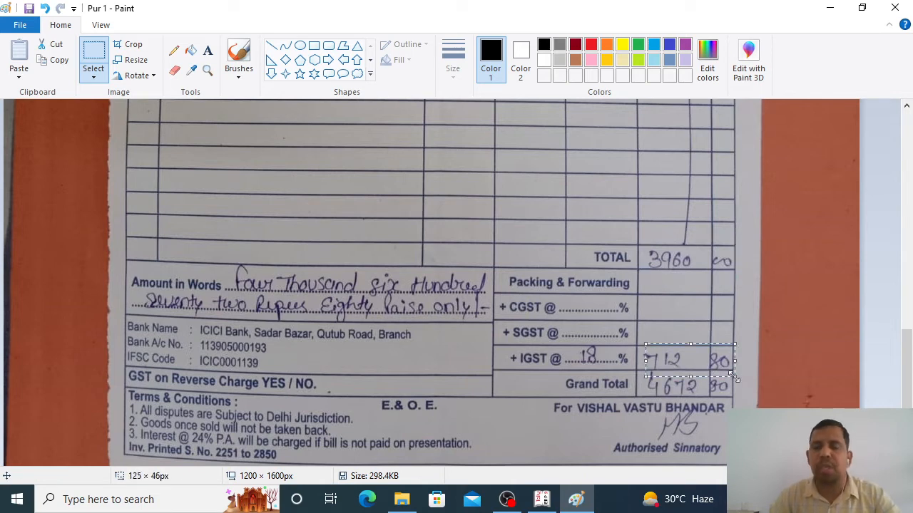
{"action": "left_click", "coordinate": [648, 391]}
{"action": "left_click_drag", "start_coordinate": [645, 374], "coordinate": [727, 402]}
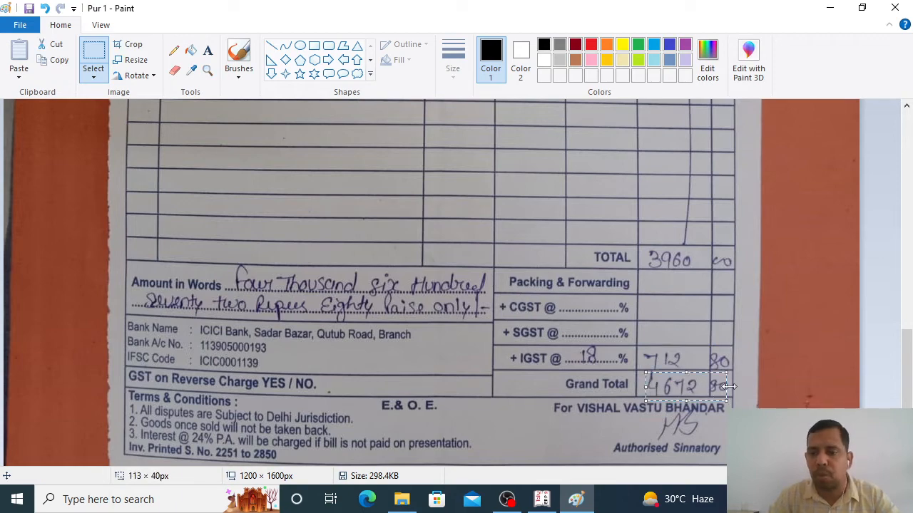
{"action": "scroll", "coordinate": [684, 344], "scroll_direction": "up", "scroll_amount": 10}
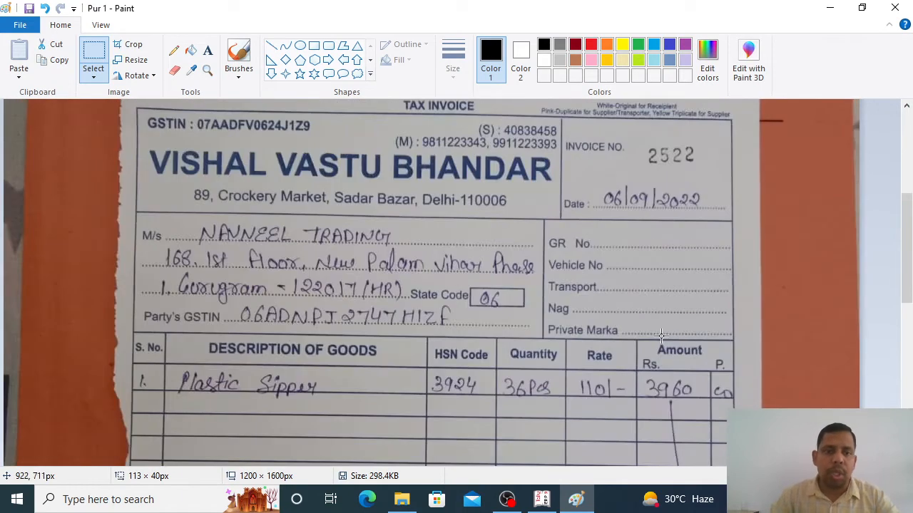
{"action": "scroll", "coordinate": [661, 335], "scroll_direction": "down", "scroll_amount": 1}
{"action": "scroll", "coordinate": [662, 335], "scroll_direction": "down", "scroll_amount": 10}
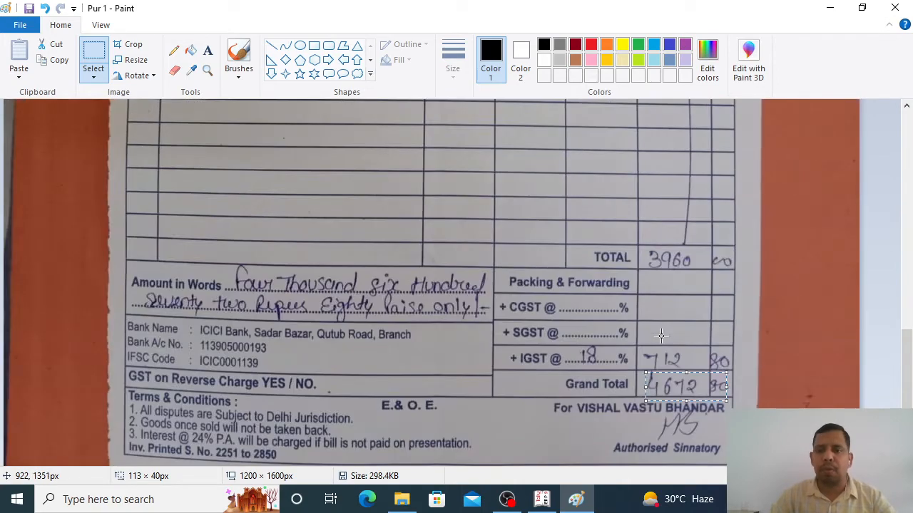
{"action": "left_click", "coordinate": [649, 404]}
{"action": "left_click_drag", "start_coordinate": [643, 370], "coordinate": [733, 406]}
{"action": "key", "text": "alt+Tab"}
Step: Credit Vishal Vastu Bhandar 4,672.80 under new bill reference 2522
{"action": "type", "text": "46"}
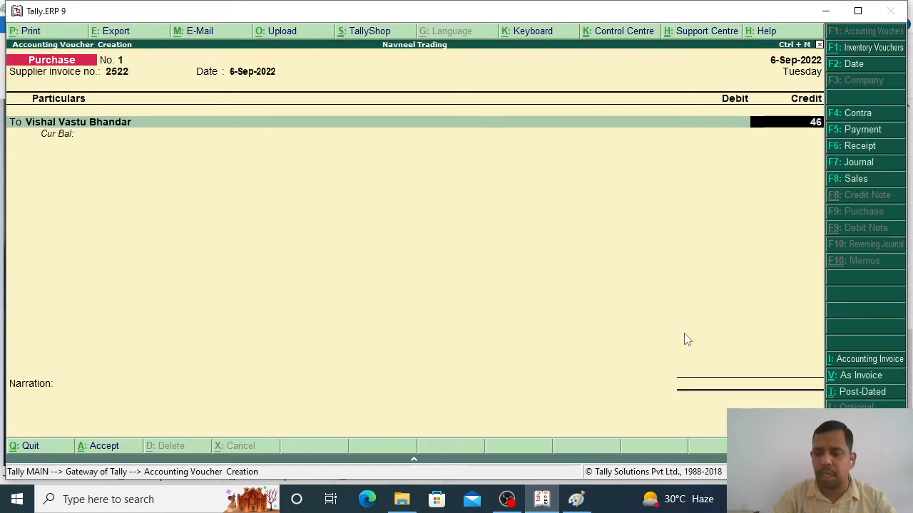
{"action": "key", "text": "Return"}
{"action": "key", "text": "Return"}
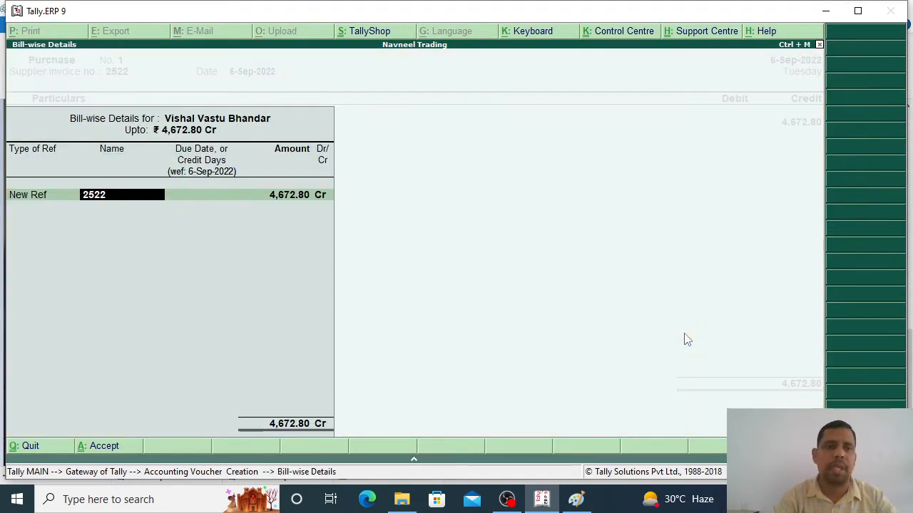
{"action": "key", "text": "Return"}
{"action": "key", "text": "Return"}
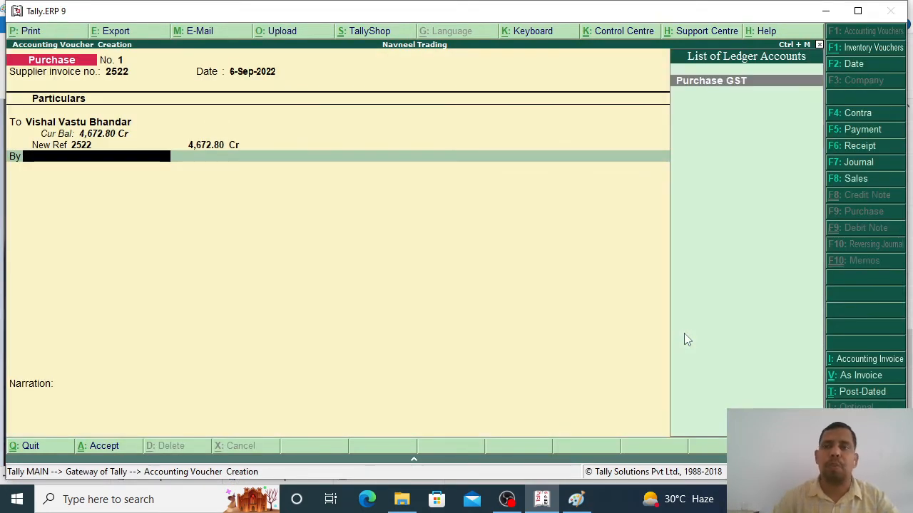
Step: Debit Purchase GST 3,960.00, matching the invoice total, without inventory allocation
{"action": "key", "text": "alt+Tab"}
{"action": "scroll", "coordinate": [563, 294], "scroll_direction": "up", "scroll_amount": 10}
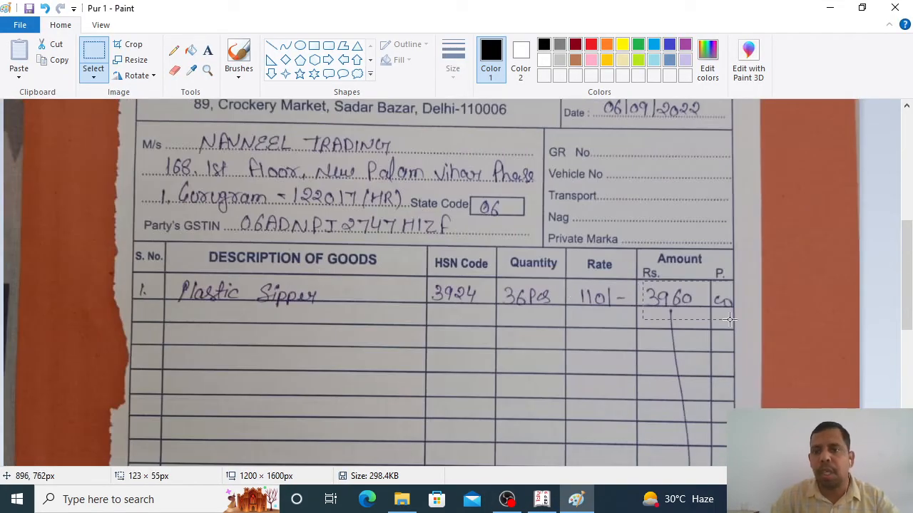
{"action": "scroll", "coordinate": [634, 286], "scroll_direction": "down", "scroll_amount": 10}
{"action": "left_click_drag", "start_coordinate": [642, 235], "coordinate": [734, 284]}
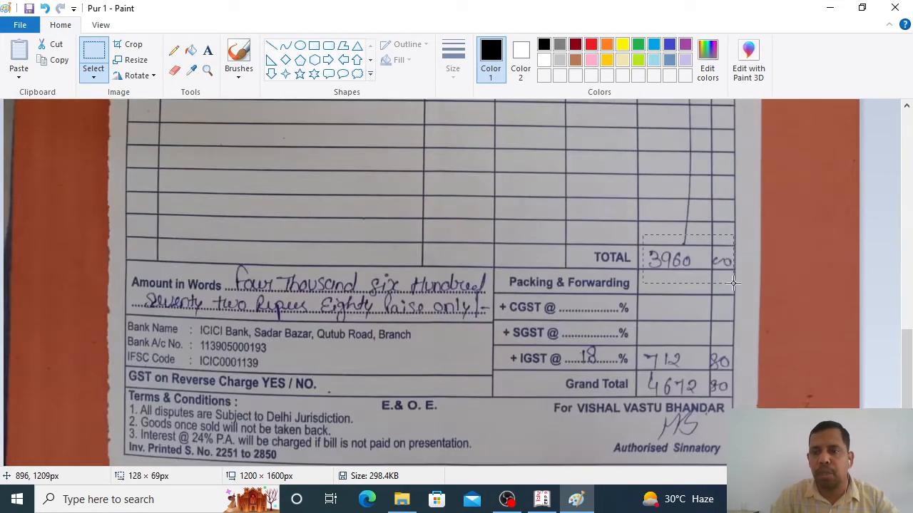
{"action": "left_click_drag", "start_coordinate": [639, 336], "coordinate": [730, 372]}
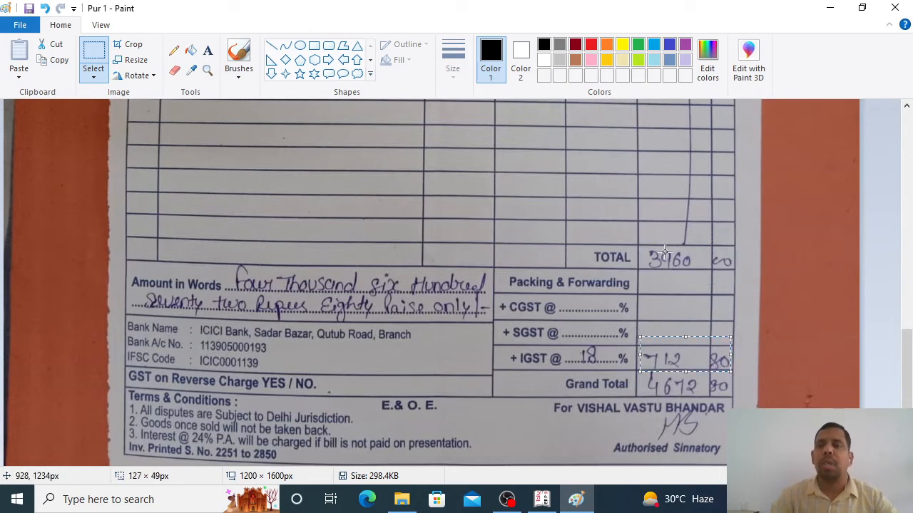
{"action": "left_click_drag", "start_coordinate": [642, 240], "coordinate": [734, 279]}
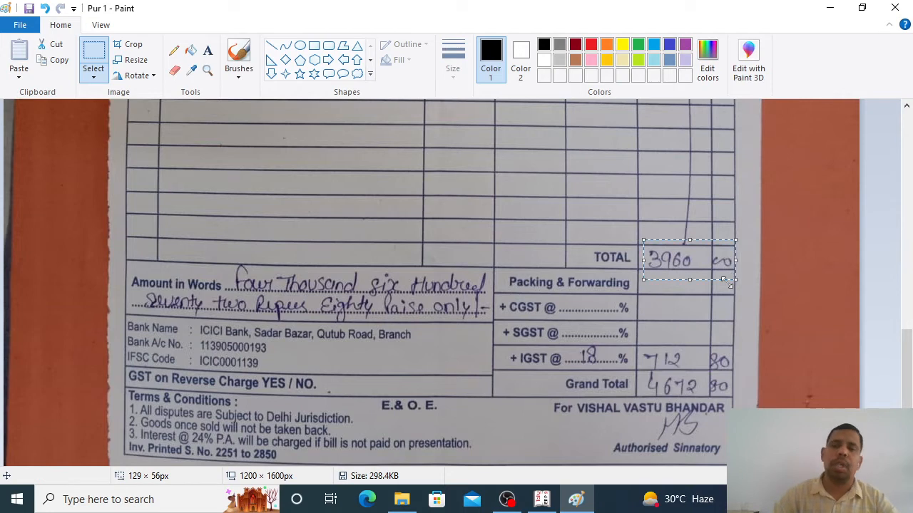
{"action": "key", "text": "alt+Tab"}
{"action": "key", "text": "Return"}
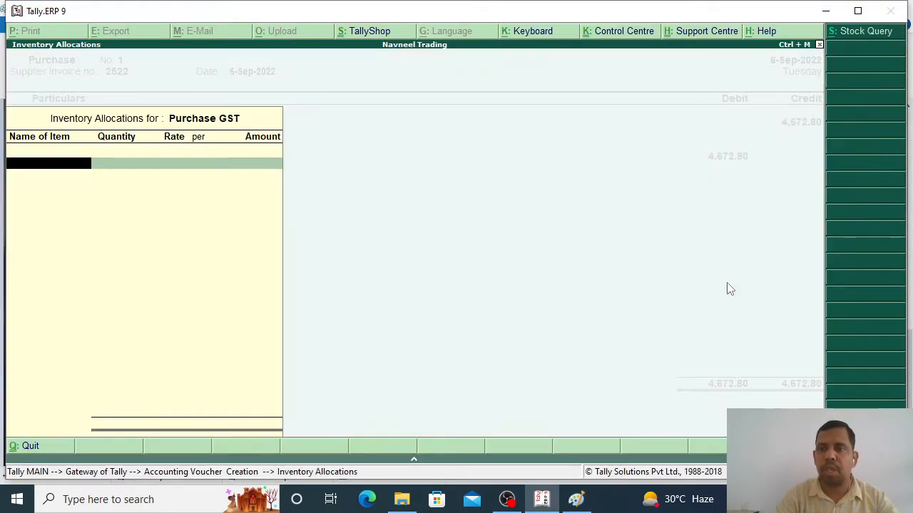
{"action": "key", "text": "Return"}
{"action": "type", "text": "3960"}
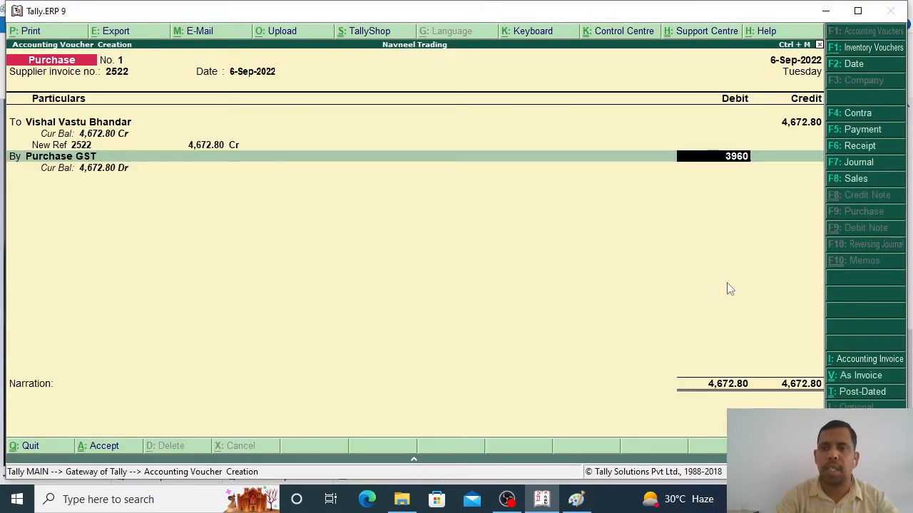
{"action": "key", "text": "Return"}
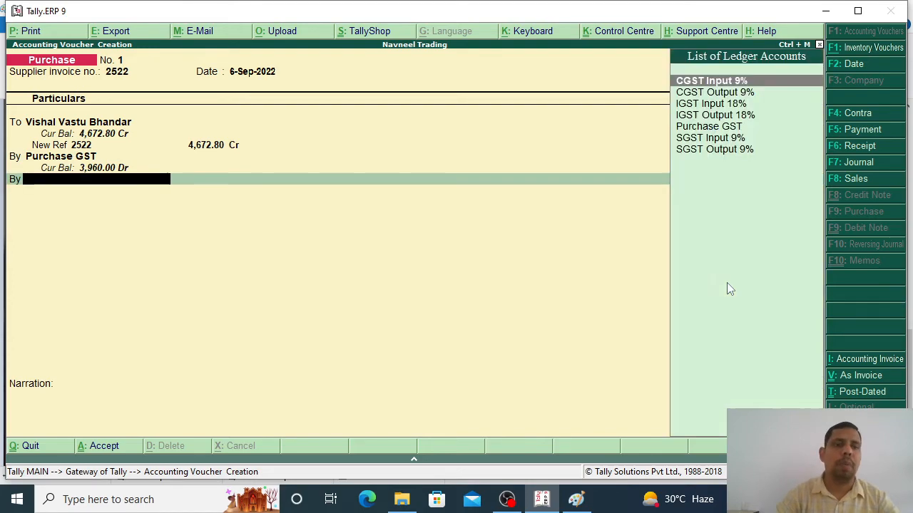
{"action": "key", "text": "alt+Tab"}
{"action": "scroll", "coordinate": [635, 342], "scroll_direction": "up", "scroll_amount": 8}
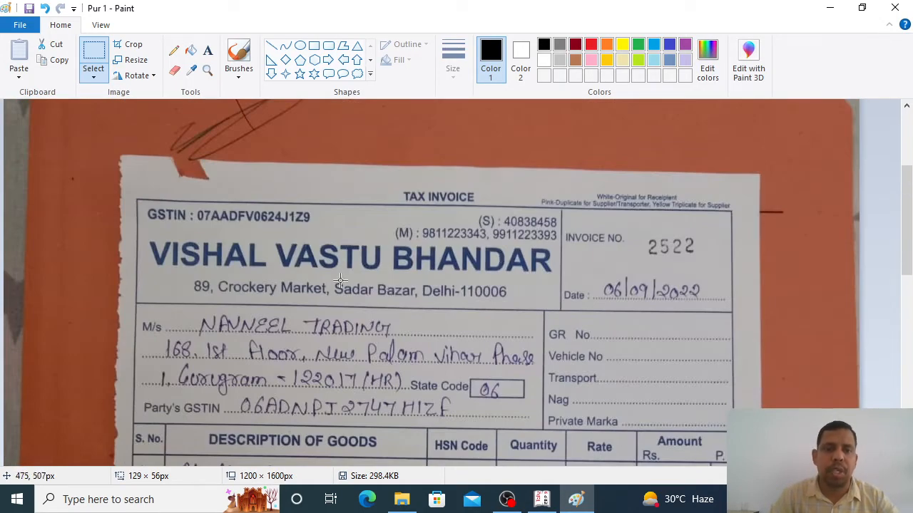
{"action": "left_click_drag", "start_coordinate": [196, 202], "coordinate": [324, 232]}
{"action": "scroll", "coordinate": [326, 232], "scroll_direction": "down", "scroll_amount": 5}
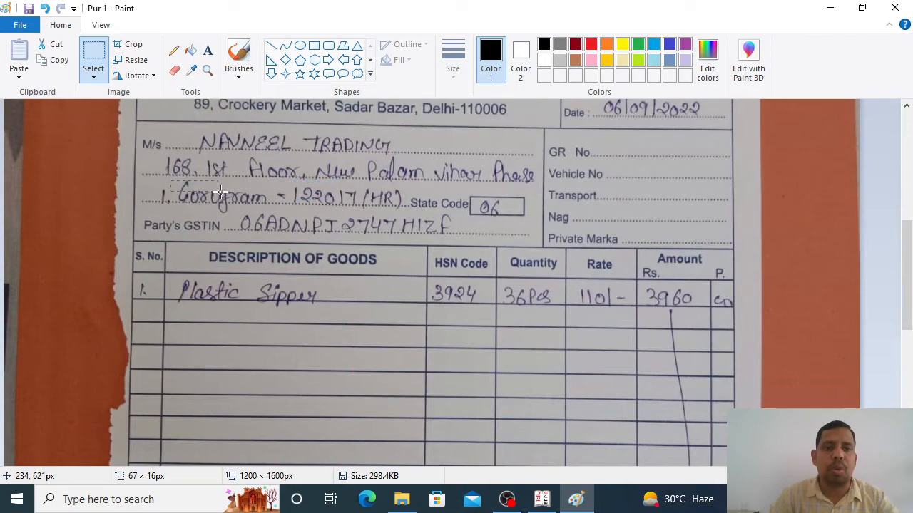
{"action": "left_click_drag", "start_coordinate": [170, 180], "coordinate": [269, 205]}
{"action": "scroll", "coordinate": [269, 208], "scroll_direction": "up", "scroll_amount": 6}
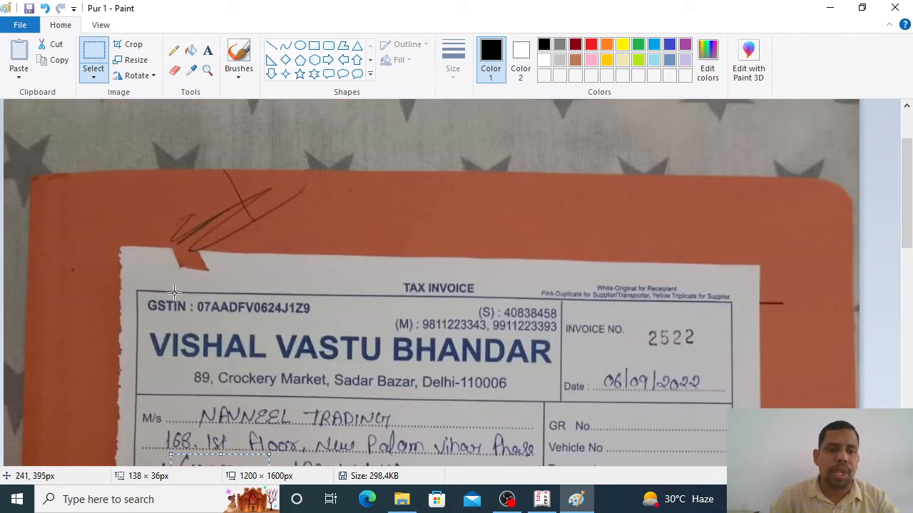
{"action": "left_click_drag", "start_coordinate": [147, 289], "coordinate": [334, 323]}
{"action": "scroll", "coordinate": [333, 323], "scroll_direction": "down", "scroll_amount": 4}
{"action": "left_click_drag", "start_coordinate": [199, 209], "coordinate": [380, 239]}
{"action": "left_click_drag", "start_coordinate": [181, 281], "coordinate": [284, 314]}
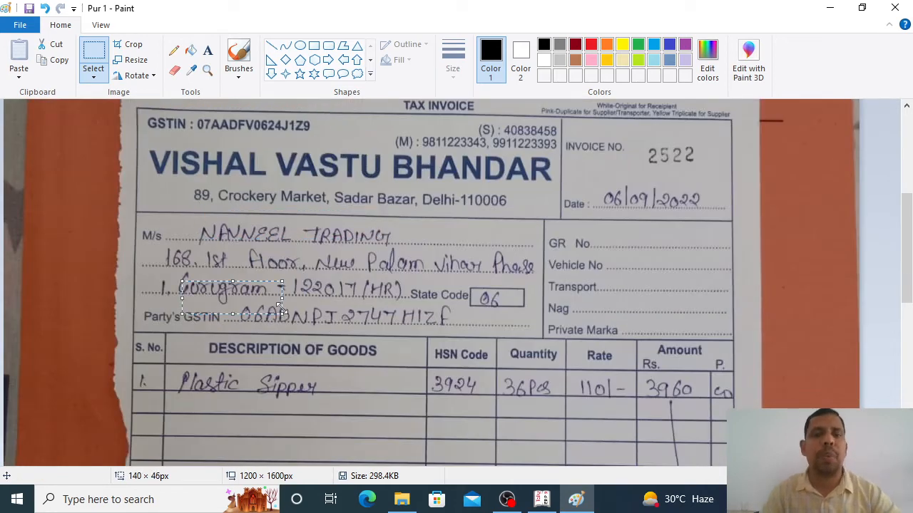
{"action": "scroll", "coordinate": [283, 310], "scroll_direction": "down", "scroll_amount": 8}
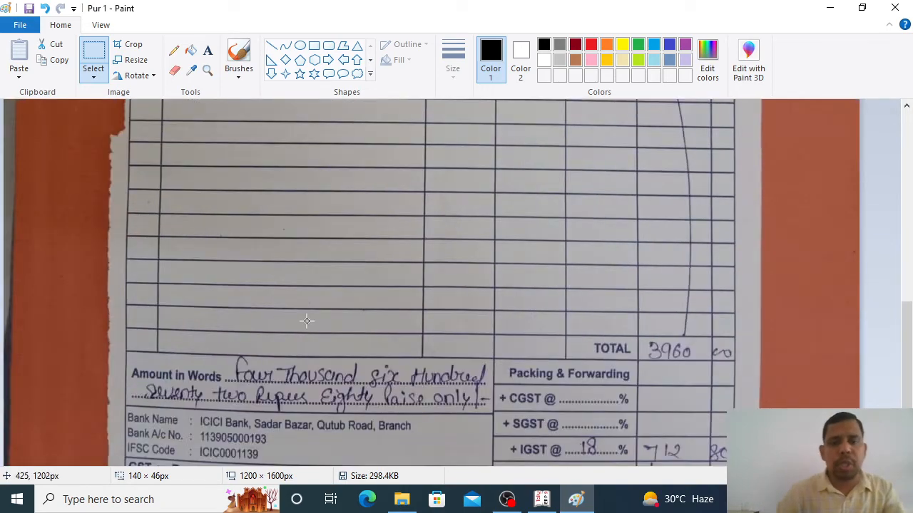
{"action": "scroll", "coordinate": [307, 314], "scroll_direction": "down", "scroll_amount": 2}
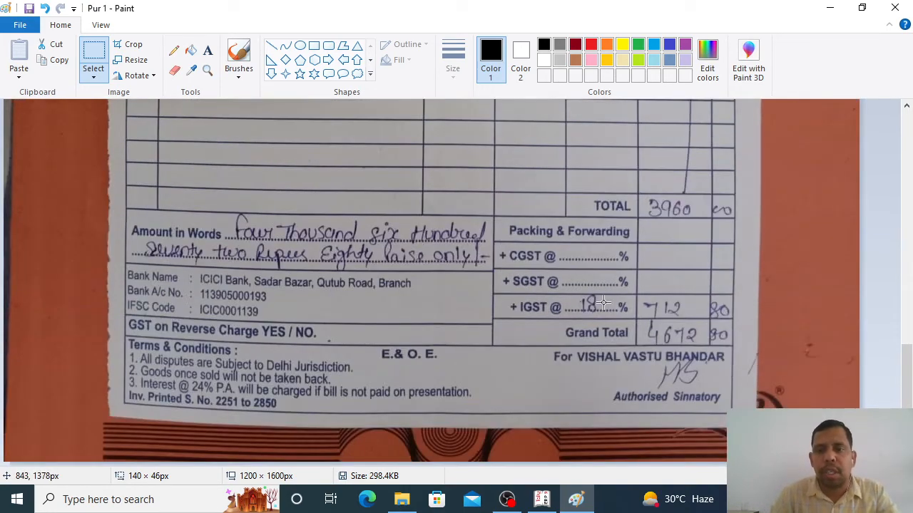
{"action": "left_click_drag", "start_coordinate": [576, 284], "coordinate": [717, 329]}
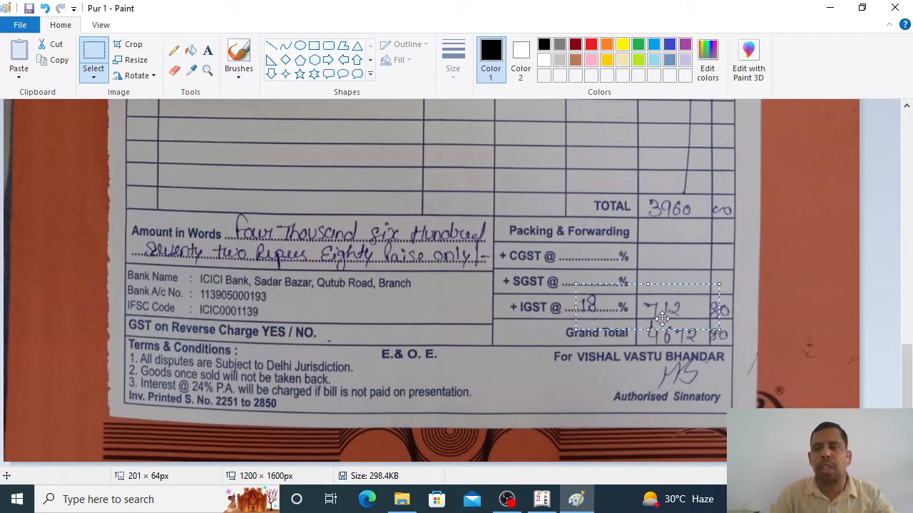
{"action": "key", "text": "alt+Tab"}
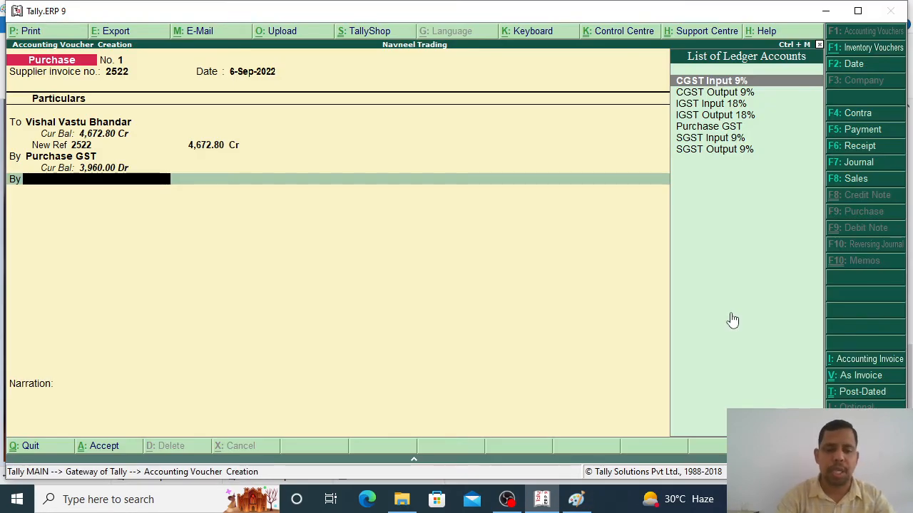
Step: Debit IGST Input 18% for 712.80, leave the narration blank and save the voucher
{"action": "type", "text": "Igst"}
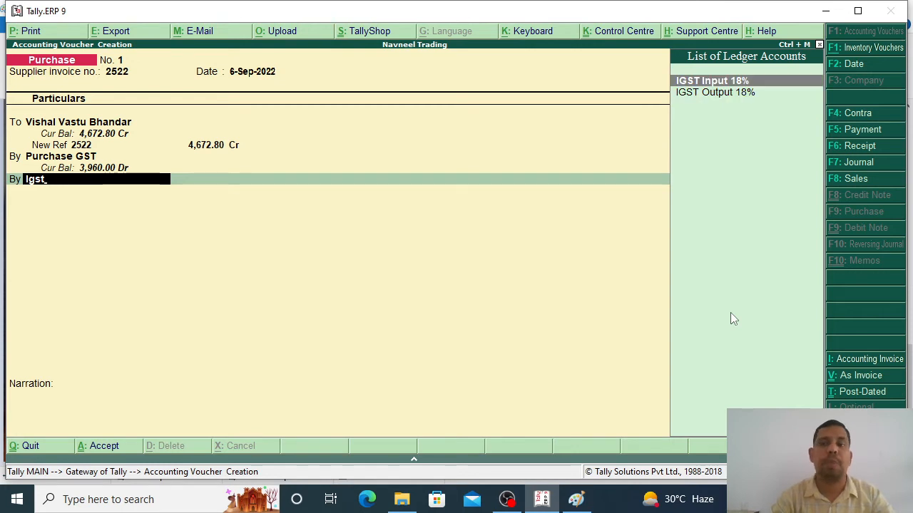
{"action": "key", "text": "Return"}
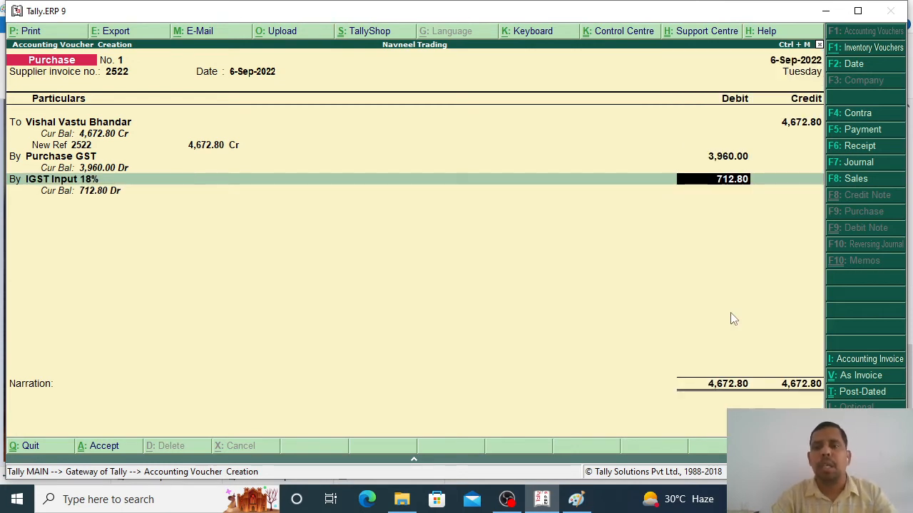
{"action": "key", "text": "Return"}
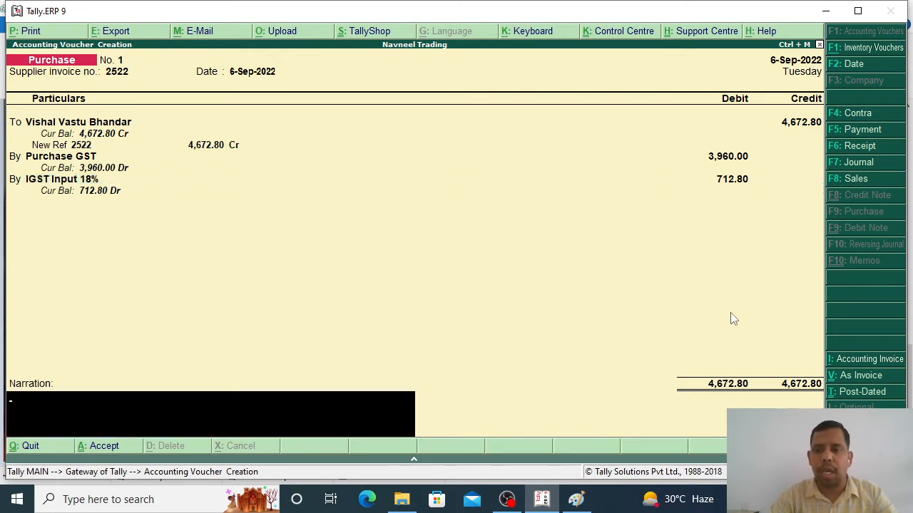
{"action": "key", "text": "Return"}
{"action": "key", "text": "Return"}
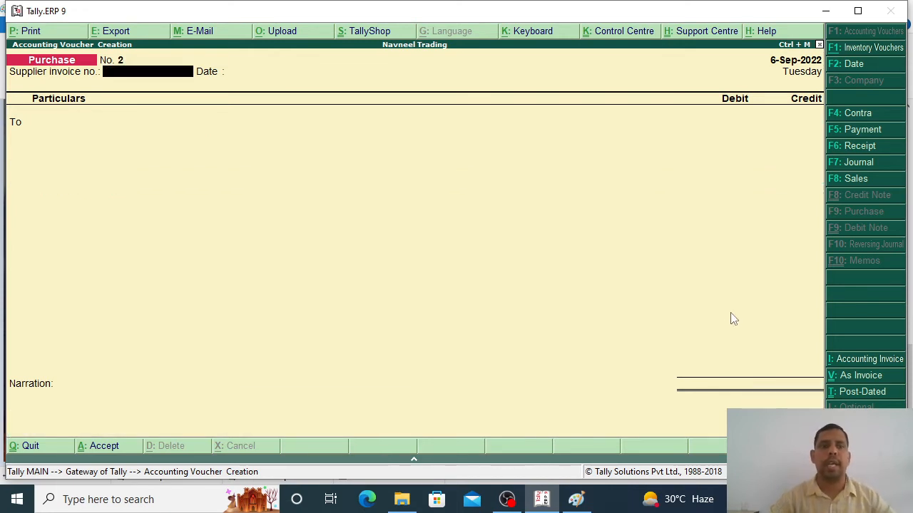
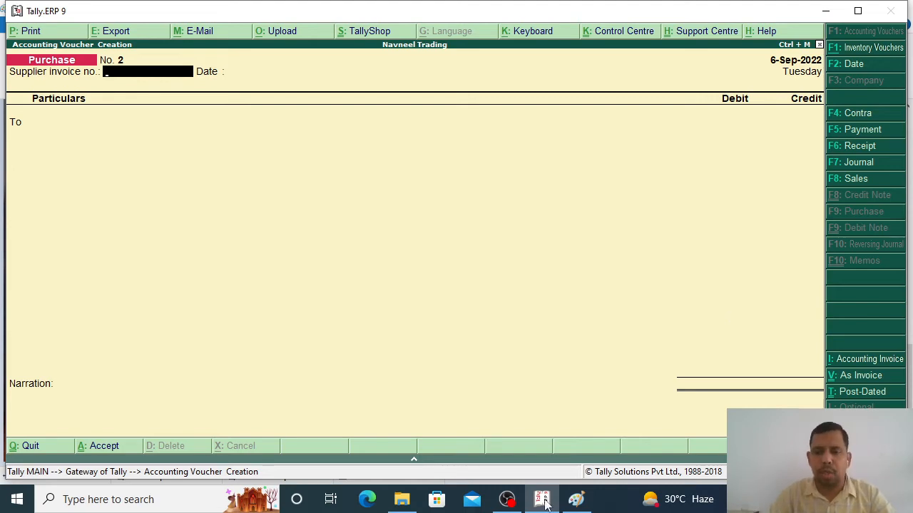
Step: Close the Pur 1 bill image in Paint, saving it
{"action": "left_click", "coordinate": [576, 499]}
{"action": "left_click", "coordinate": [894, 8]}
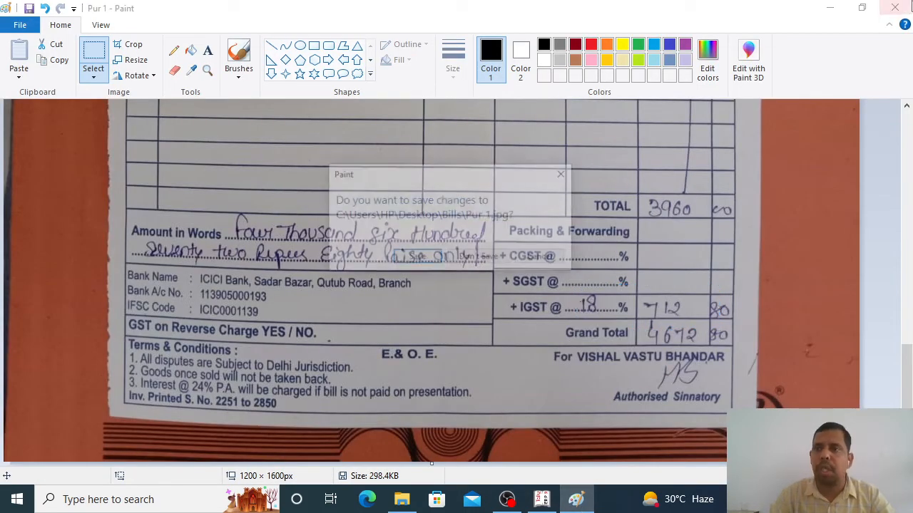
{"action": "left_click", "coordinate": [418, 257]}
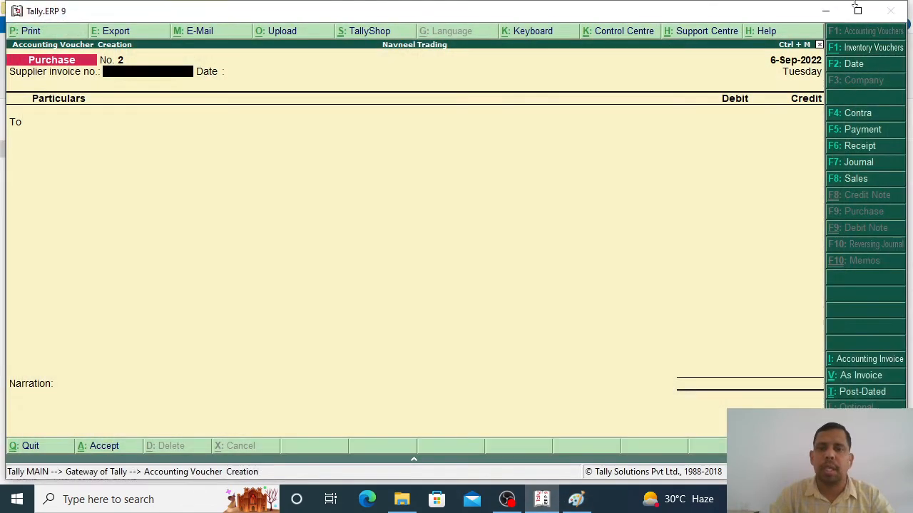
Step: Open the Pur 2 bill from the Bills folder in Paint for editing
{"action": "left_click", "coordinate": [825, 11]}
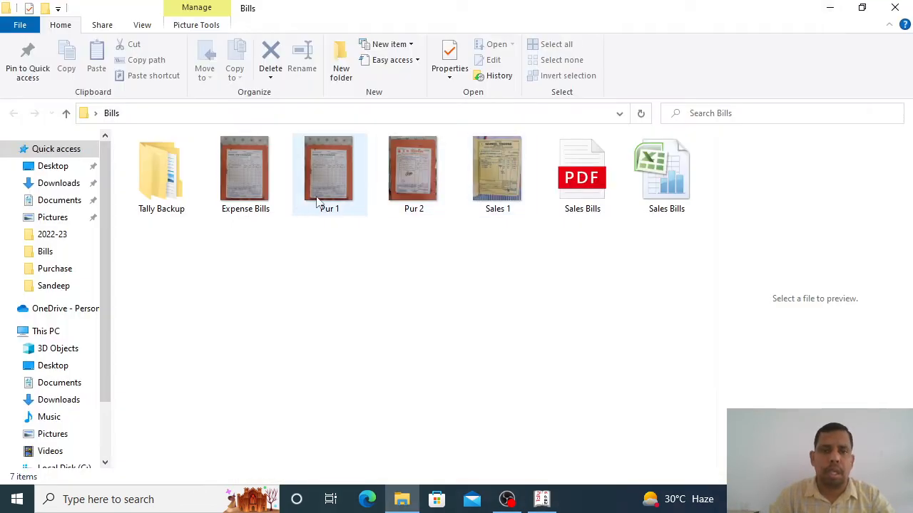
{"action": "left_click", "coordinate": [408, 182]}
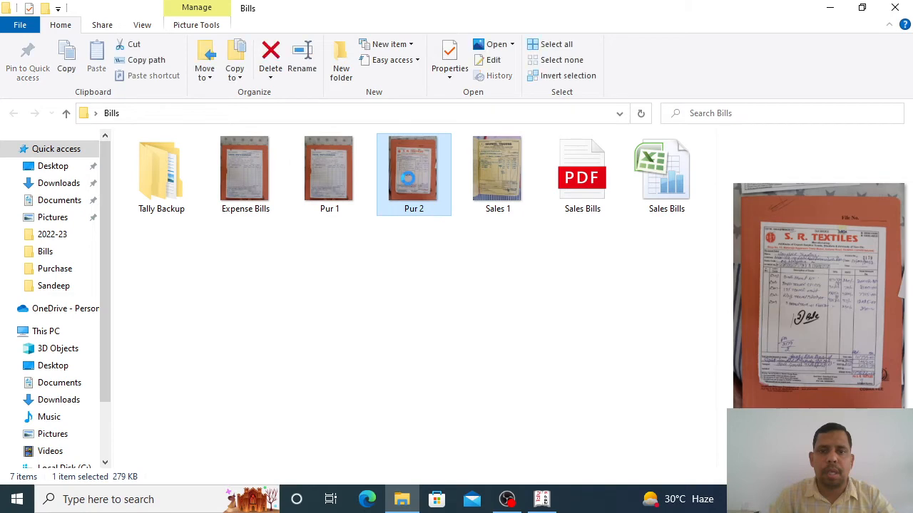
{"action": "right_click", "coordinate": [408, 180]}
{"action": "left_click", "coordinate": [440, 94]}
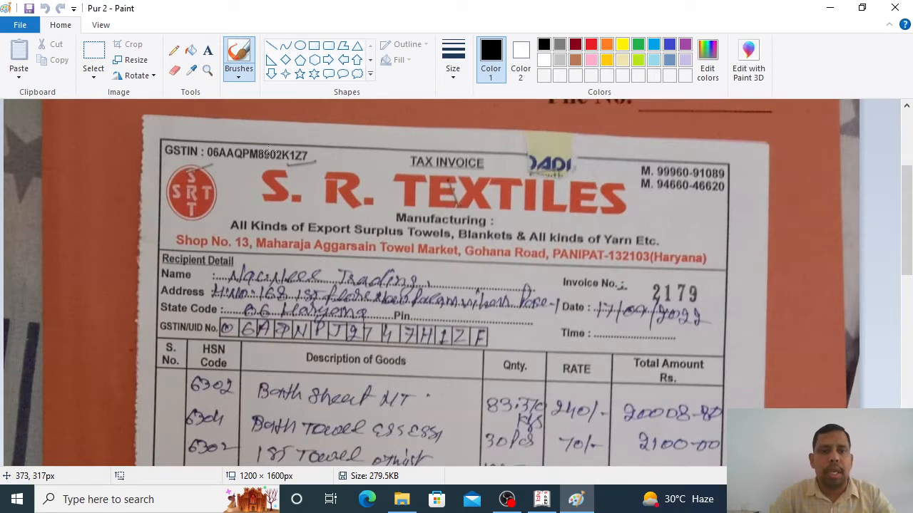
Step: Mark the S. R. TEXTILES heading, Panipat, Haryana address and handwritten buyer name on the bill
{"action": "left_click", "coordinate": [94, 61]}
{"action": "mouse_move", "coordinate": [261, 164]}
{"action": "left_mouse_down"}
{"action": "mouse_move", "coordinate": [516, 221]}
{"action": "mouse_move", "coordinate": [640, 233]}
{"action": "left_mouse_up"}
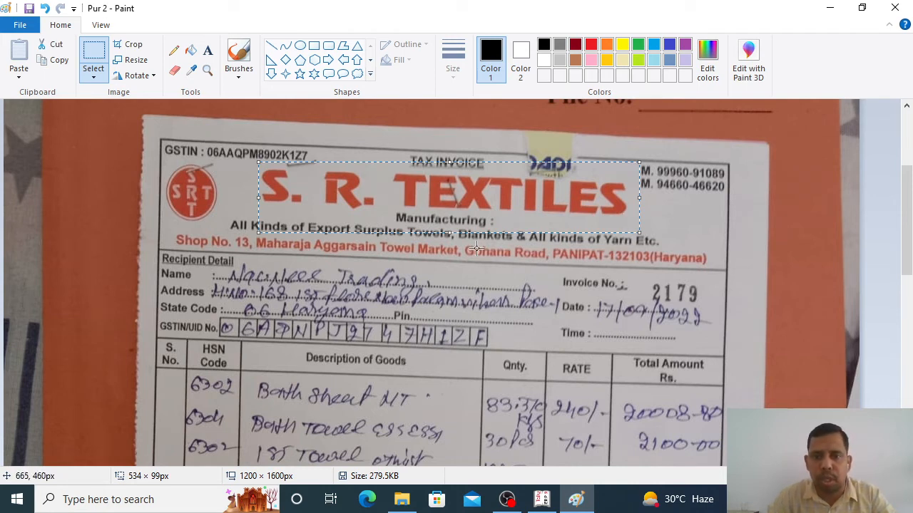
{"action": "left_click_drag", "start_coordinate": [547, 245], "coordinate": [694, 269]}
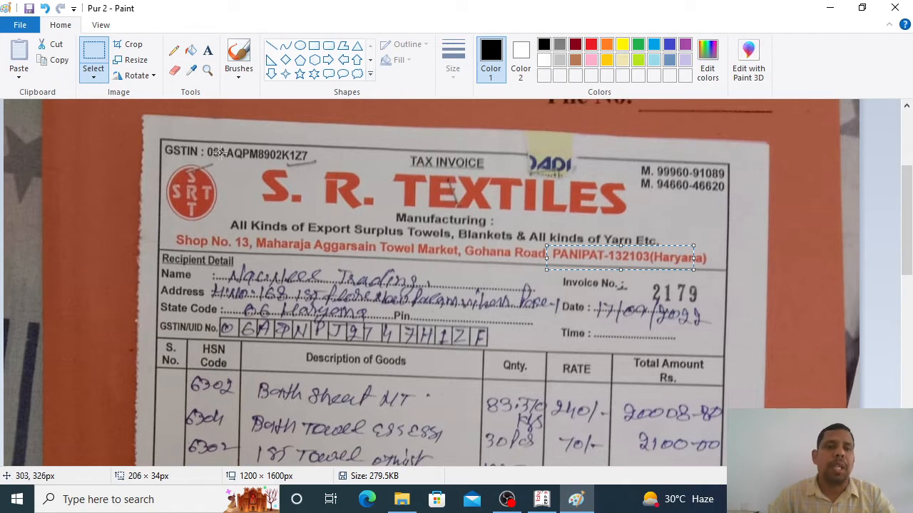
{"action": "left_click_drag", "start_coordinate": [206, 142], "coordinate": [329, 171]}
{"action": "scroll", "coordinate": [357, 232], "scroll_direction": "down", "scroll_amount": 2}
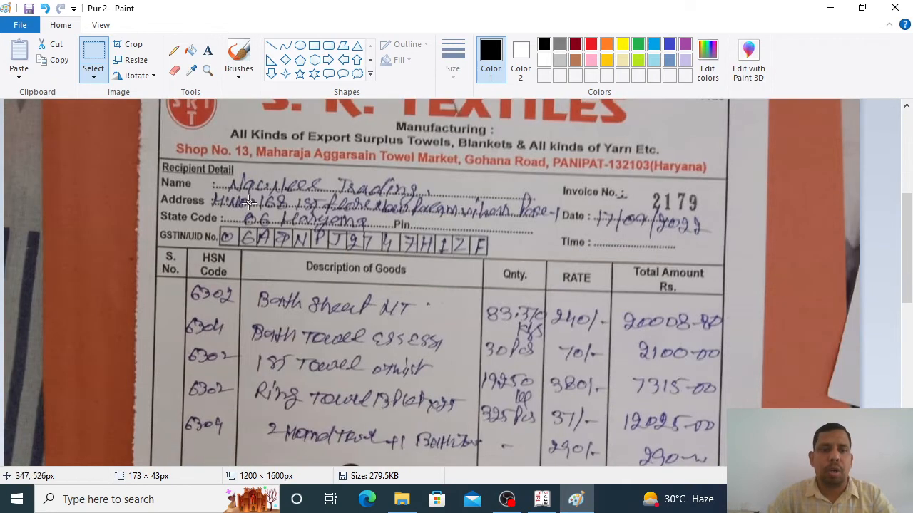
{"action": "left_click_drag", "start_coordinate": [212, 168], "coordinate": [423, 206]}
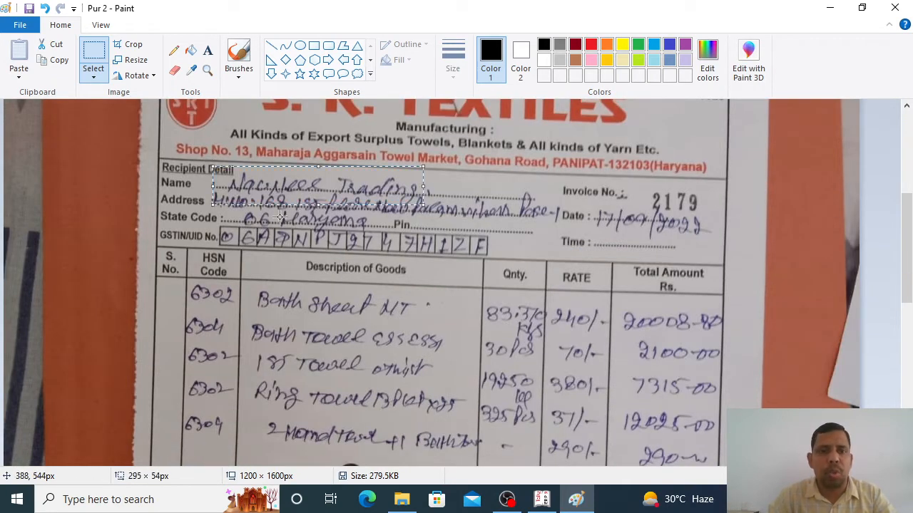
Step: Mark the totals with CGST and SGST amounts, then return to Tally
{"action": "scroll", "coordinate": [385, 179], "scroll_direction": "up", "scroll_amount": 4}
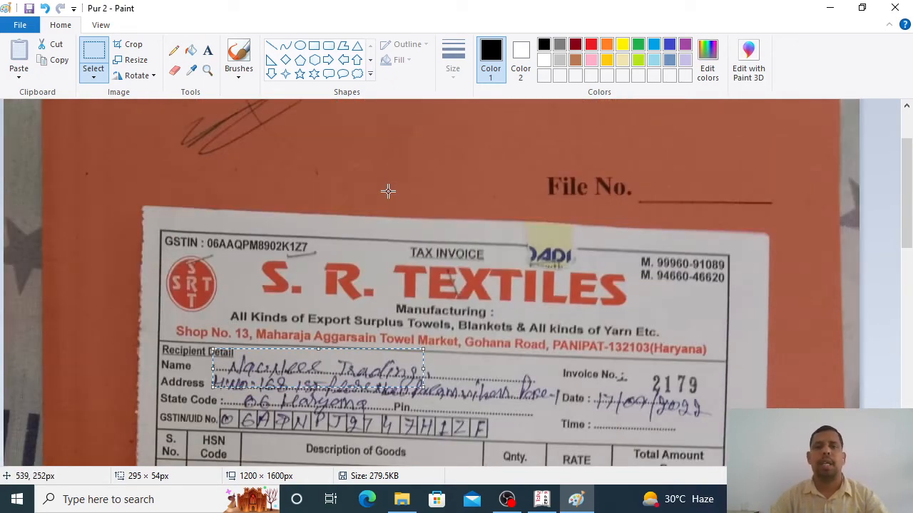
{"action": "scroll", "coordinate": [378, 189], "scroll_direction": "down", "scroll_amount": 4}
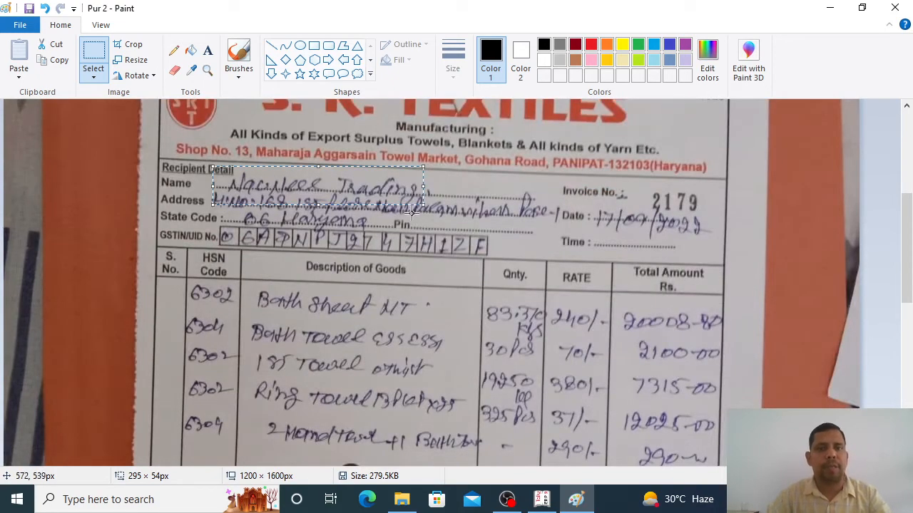
{"action": "scroll", "coordinate": [412, 211], "scroll_direction": "down", "scroll_amount": 10}
{"action": "mouse_move", "coordinate": [546, 236]}
{"action": "left_mouse_down"}
{"action": "mouse_move", "coordinate": [561, 239]}
{"action": "mouse_move", "coordinate": [605, 291]}
{"action": "mouse_move", "coordinate": [691, 307]}
{"action": "left_mouse_up"}
{"action": "left_click", "coordinate": [571, 262]}
{"action": "left_click_drag", "start_coordinate": [550, 252], "coordinate": [723, 300]}
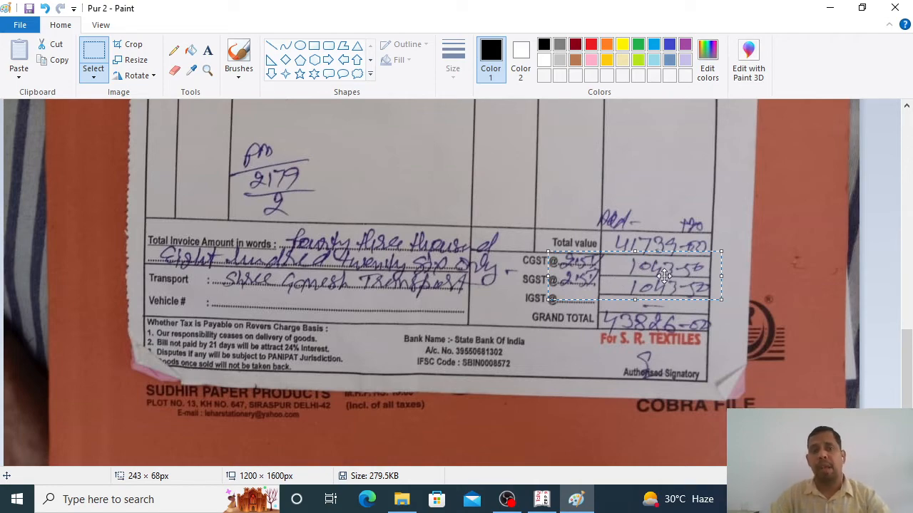
{"action": "scroll", "coordinate": [663, 277], "scroll_direction": "up", "scroll_amount": 10}
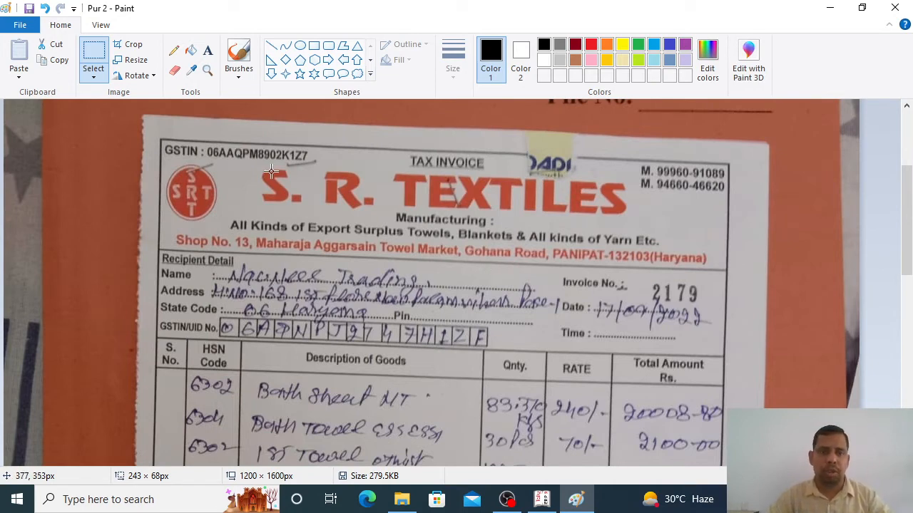
{"action": "left_click_drag", "start_coordinate": [250, 160], "coordinate": [646, 229]}
{"action": "key", "text": "alt+Tab"}
{"action": "key", "text": "Tab"}
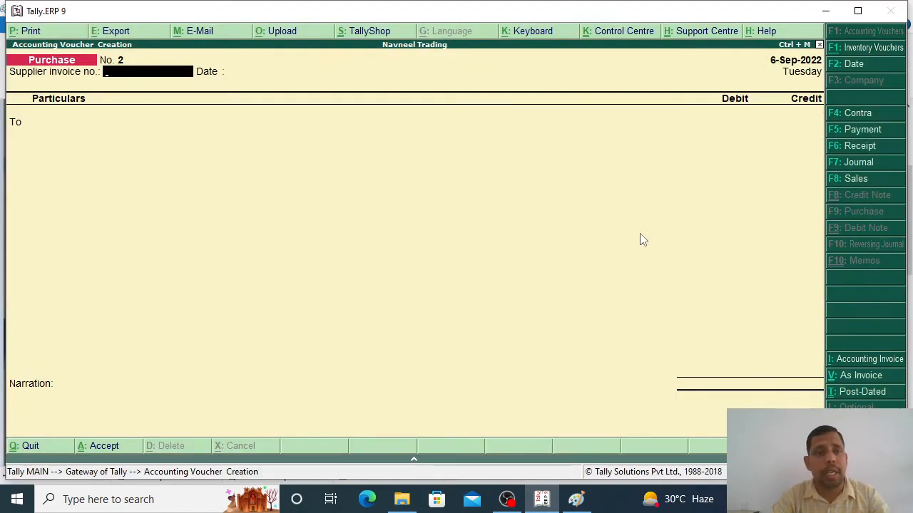
Step: Discard the empty purchase voucher and start a new ledger from the account masters
{"action": "key", "text": "Escape"}
{"action": "key", "text": "Return"}
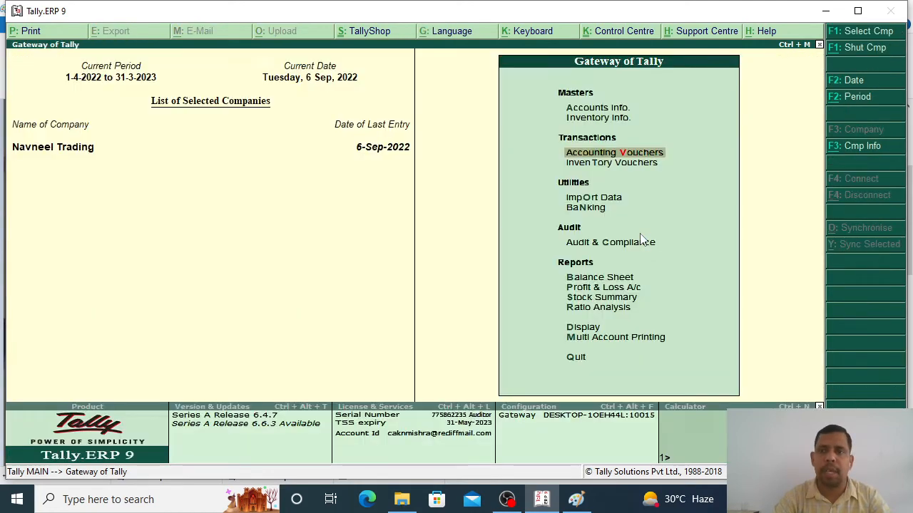
{"action": "key", "text": "Escape"}
{"action": "key", "text": "Escape"}
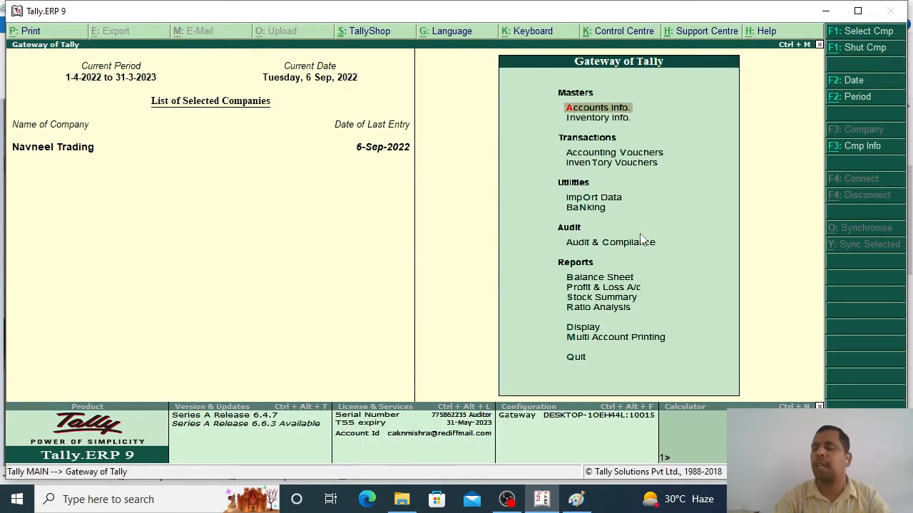
{"action": "key", "text": "Down"}
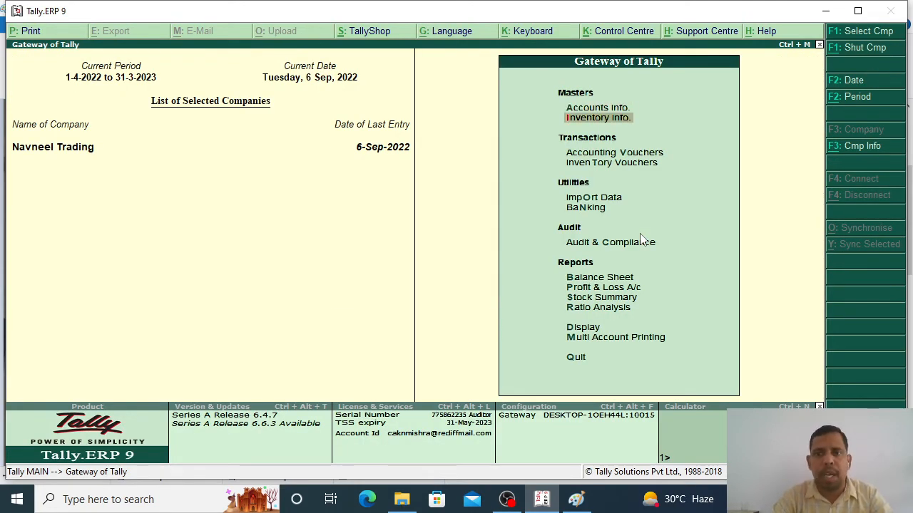
{"action": "key", "text": "Up"}
{"action": "key", "text": "Return"}
{"action": "key", "text": "Down"}
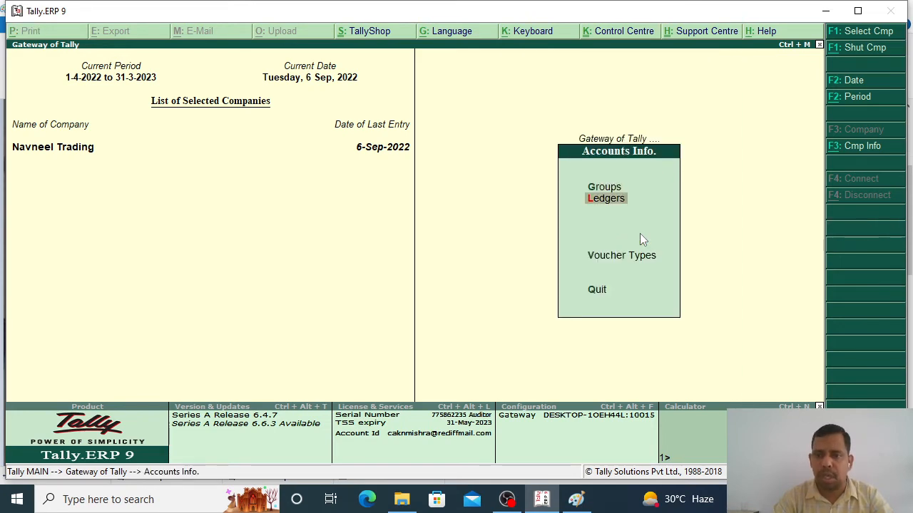
{"action": "key", "text": "Return"}
{"action": "key", "text": "Return"}
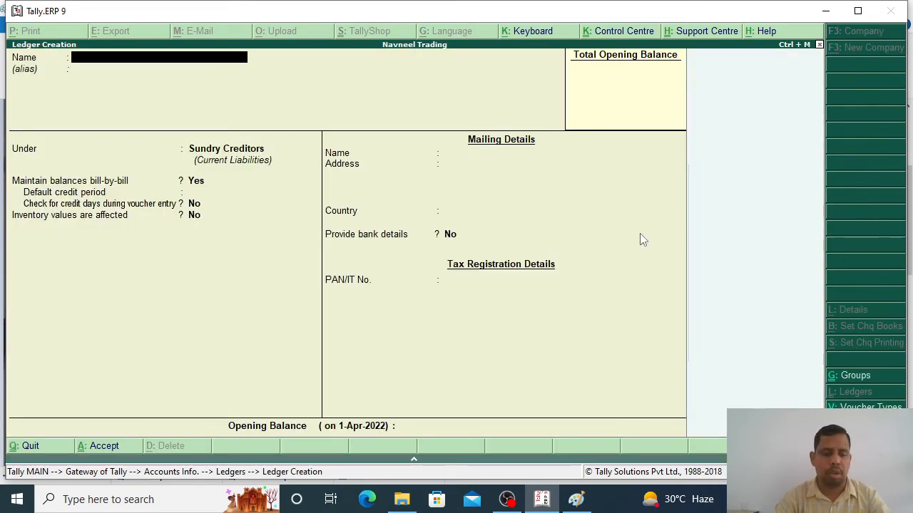
Step: Create ledger S R Textlies under Sundry Creditors with state Haryana and return to the Gateway
{"action": "key", "text": "alt+Tab"}
{"action": "key", "text": "alt+Tab"}
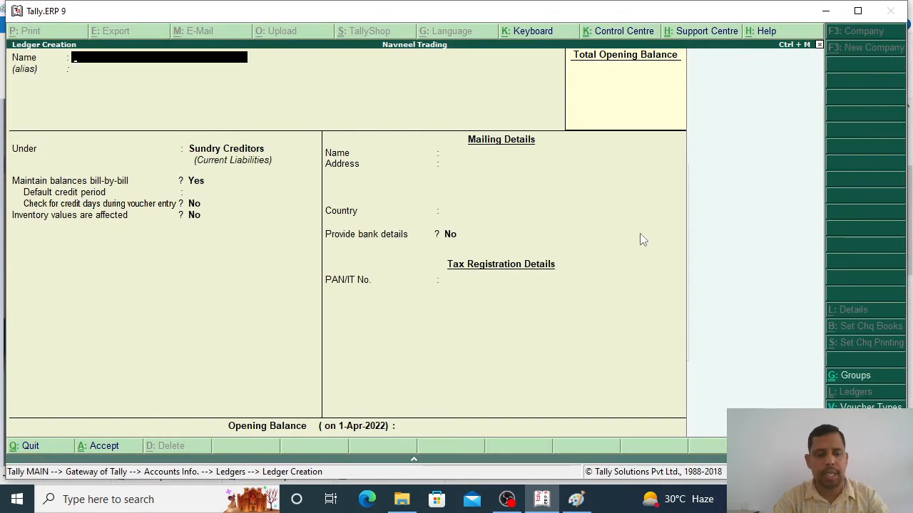
{"action": "type", "text": "S R Tex"}
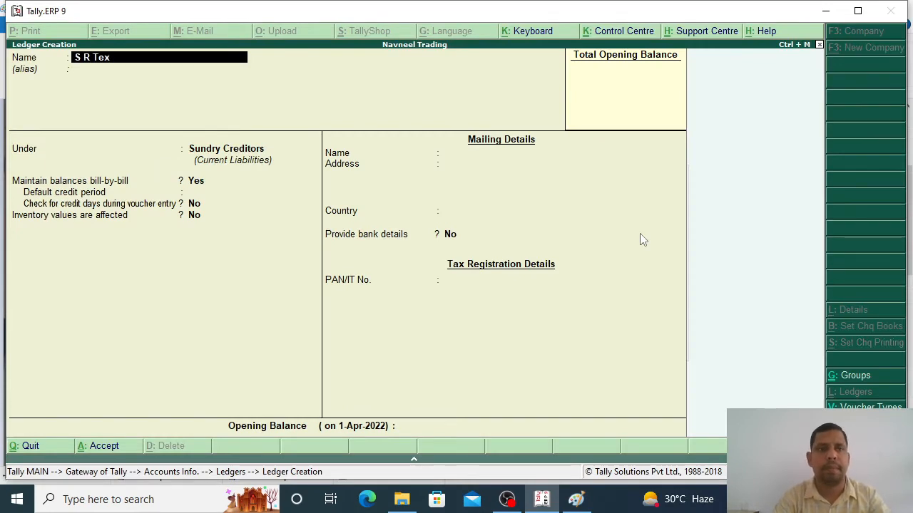
{"action": "type", "text": "tlies"}
{"action": "key", "text": "Return"}
{"action": "key", "text": "Return"}
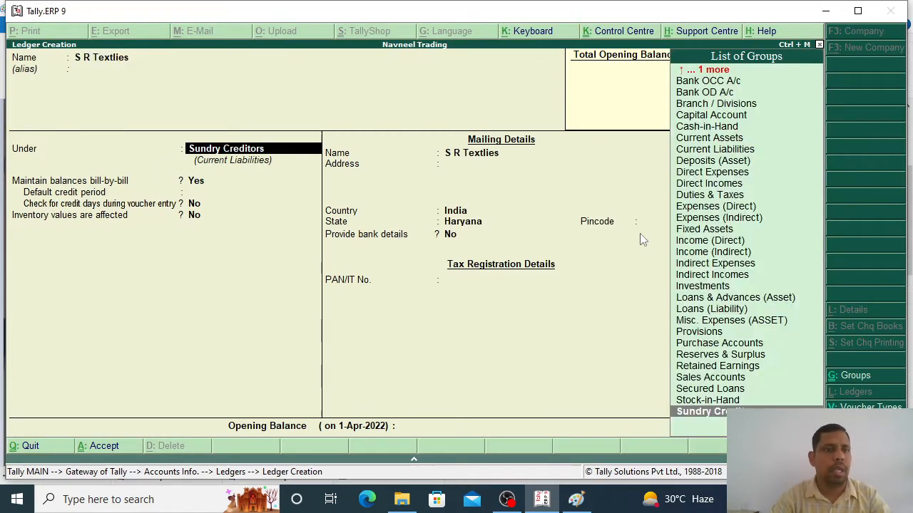
{"action": "key", "text": "Return"}
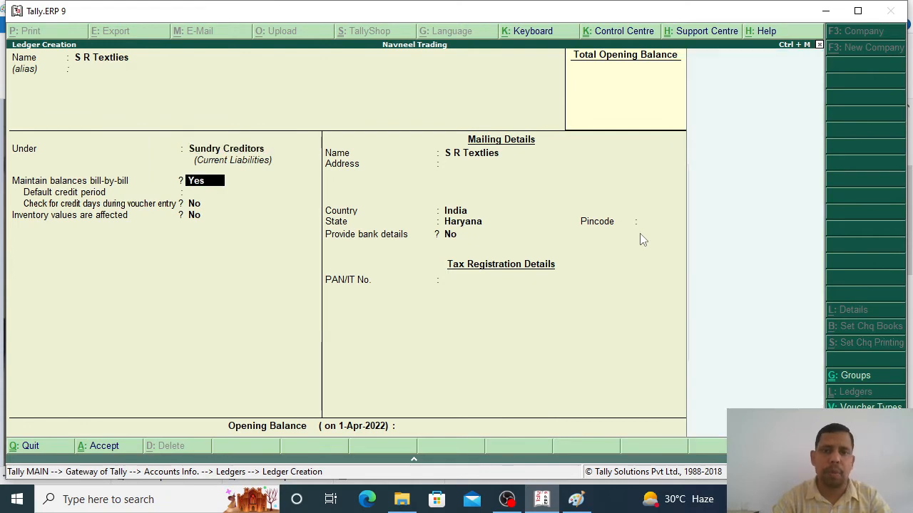
{"action": "key", "text": "Return"}
{"action": "key", "text": "Return"}
{"action": "key", "text": "Return"}
{"action": "key", "text": "Return"}
{"action": "key", "text": "Return"}
{"action": "key", "text": "Return"}
{"action": "key", "text": "Return"}
{"action": "key", "text": "Return"}
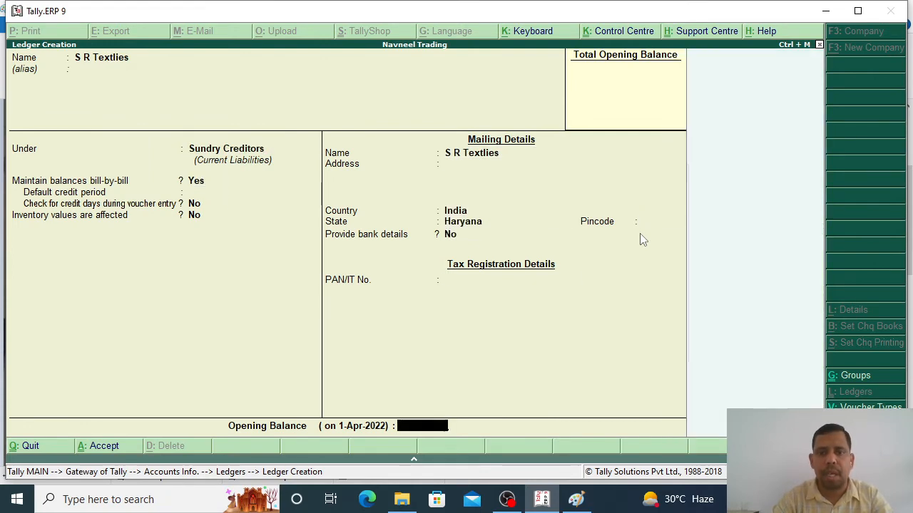
{"action": "key", "text": "Return"}
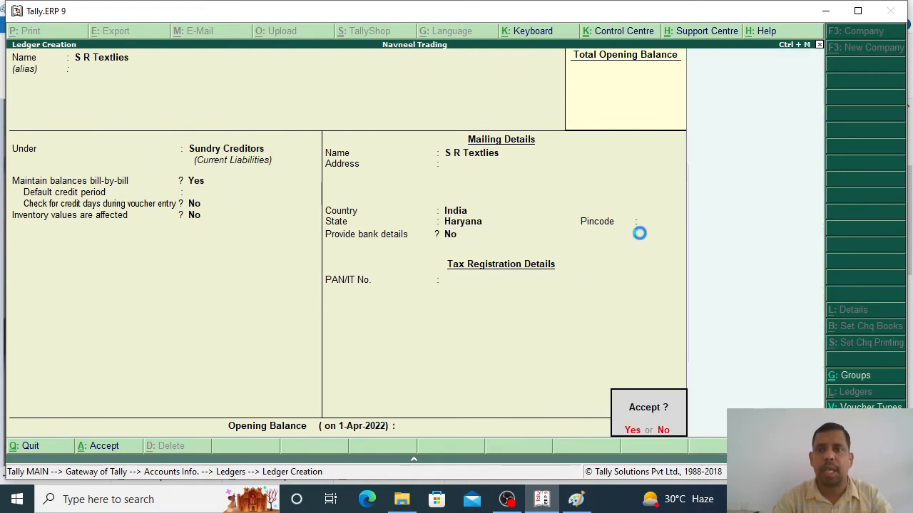
{"action": "key", "text": "Return"}
{"action": "key", "text": "Escape"}
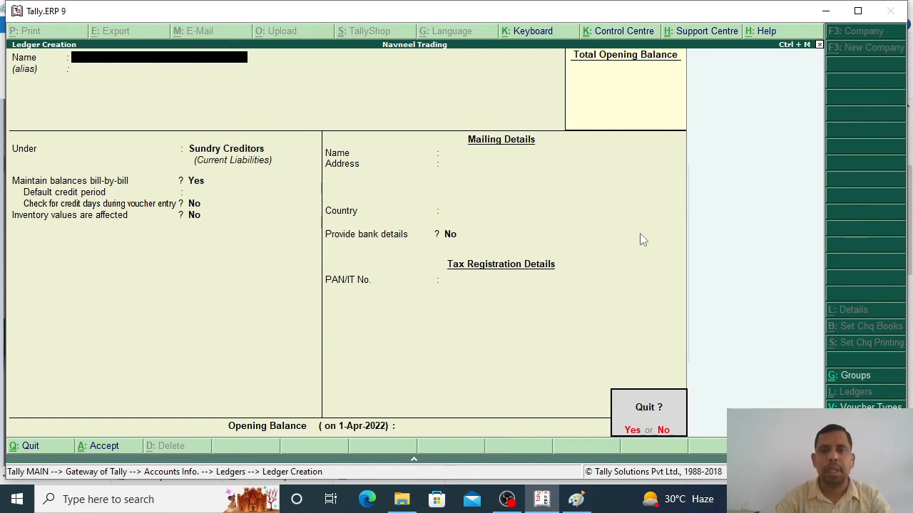
{"action": "key", "text": "Return"}
{"action": "key", "text": "Escape"}
{"action": "key", "text": "Escape"}
{"action": "key", "text": "Escape"}
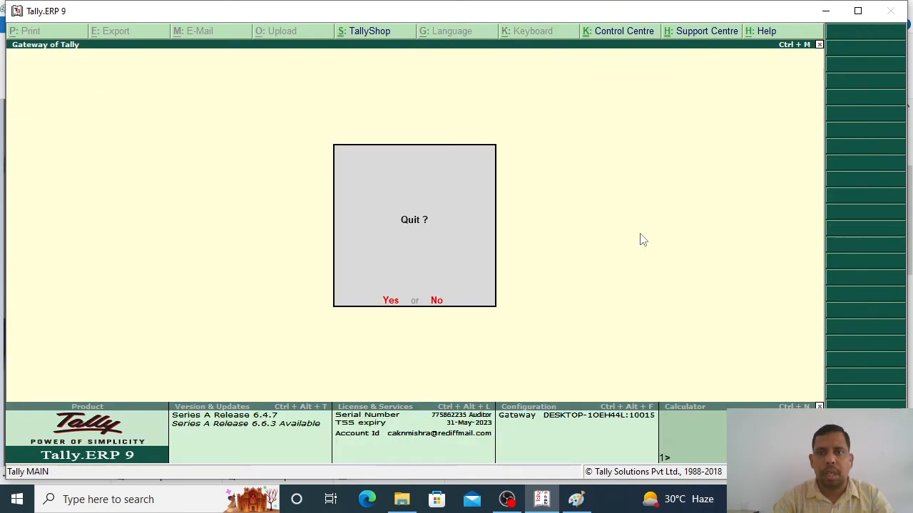
{"action": "key", "text": "n"}
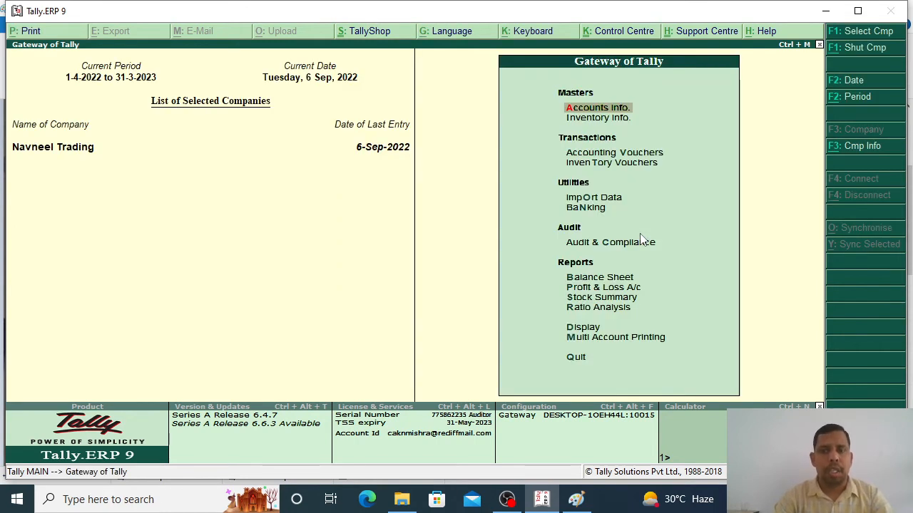
Step: Open purchase voucher entry and date it 17-Sep-2022 from the bill
{"action": "key", "text": "Down"}
{"action": "key", "text": "Down"}
{"action": "key", "text": "Down"}
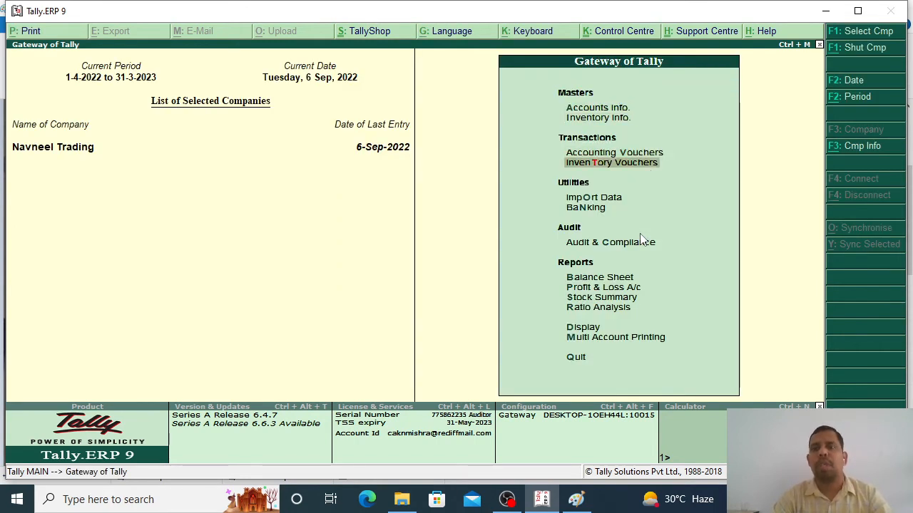
{"action": "key", "text": "Up"}
{"action": "key", "text": "Return"}
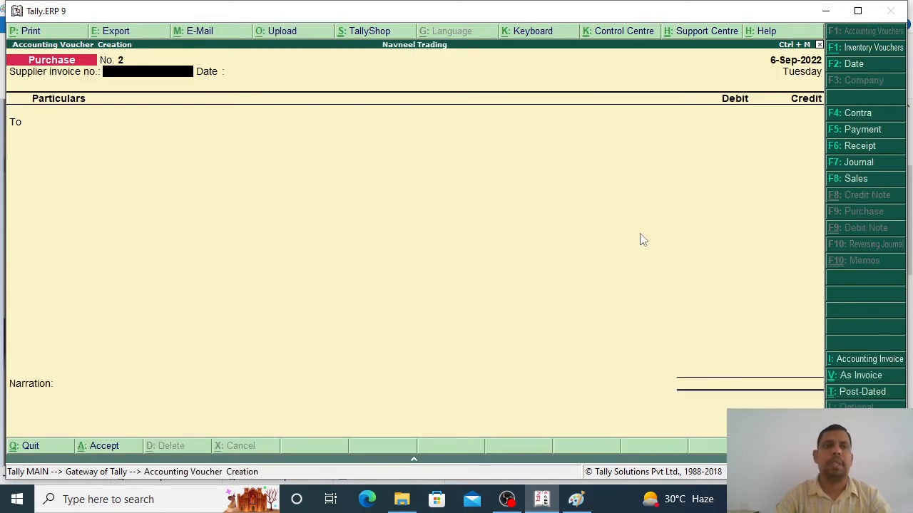
{"action": "key", "text": "alt+Tab"}
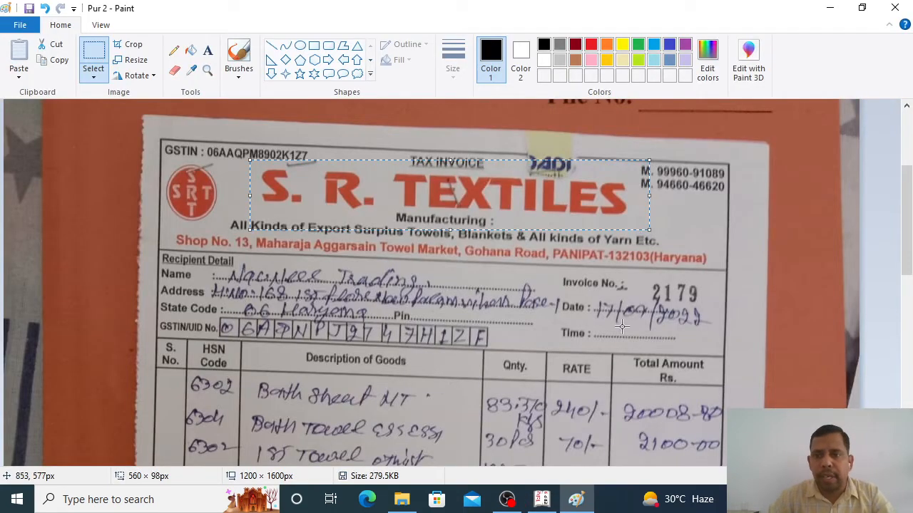
{"action": "left_click_drag", "start_coordinate": [648, 276], "coordinate": [701, 305]}
{"action": "key", "text": "alt+Tab"}
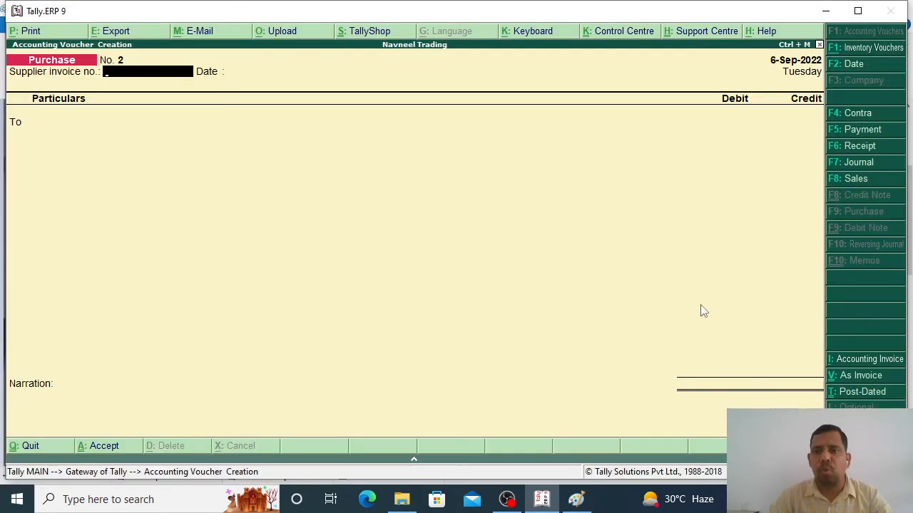
{"action": "key", "text": "alt+Tab"}
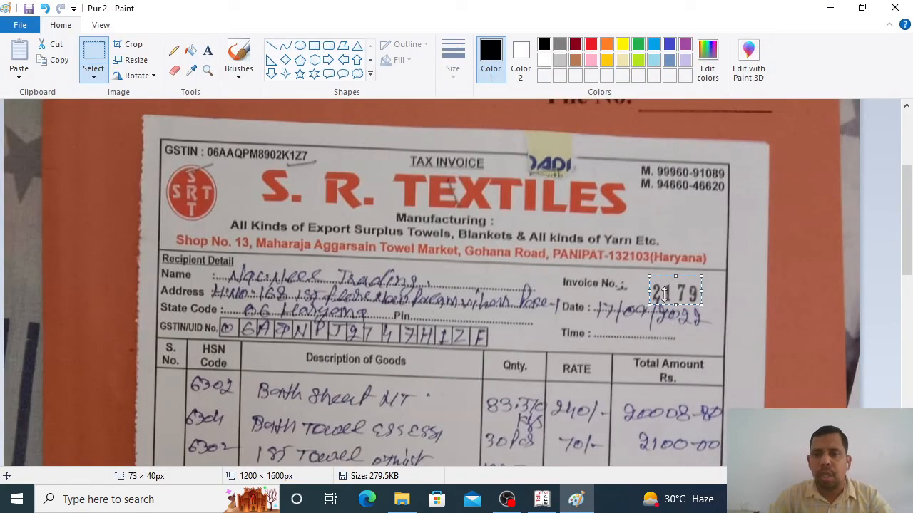
{"action": "left_click", "coordinate": [598, 301]}
{"action": "mouse_move", "coordinate": [591, 300]}
{"action": "left_mouse_down"}
{"action": "mouse_move", "coordinate": [611, 299]}
{"action": "mouse_move", "coordinate": [704, 340]}
{"action": "left_mouse_up"}
{"action": "key", "text": "alt+Tab"}
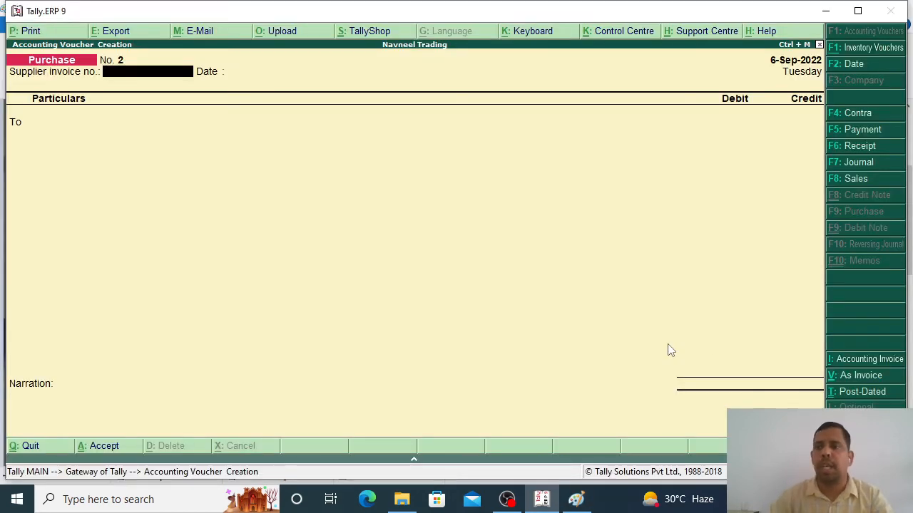
{"action": "left_click", "coordinate": [850, 64]}
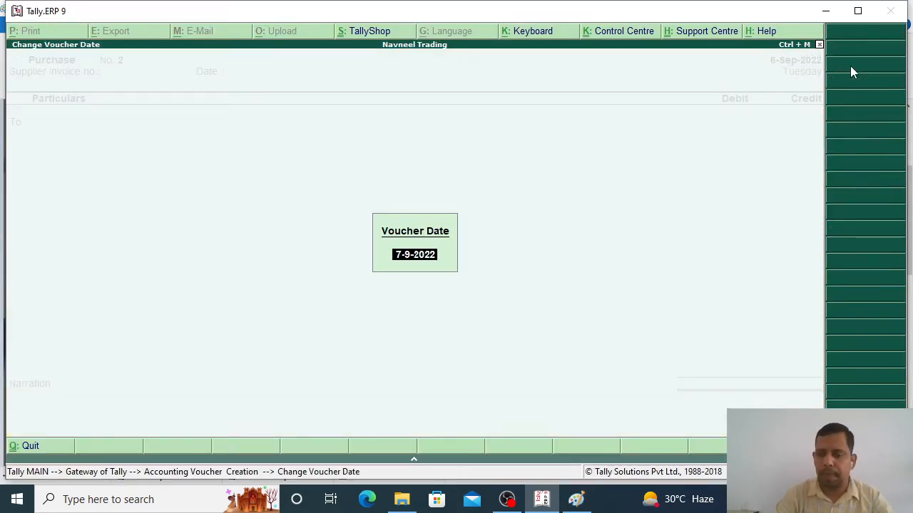
{"action": "type", "text": "17.9"}
{"action": "key", "text": "Return"}
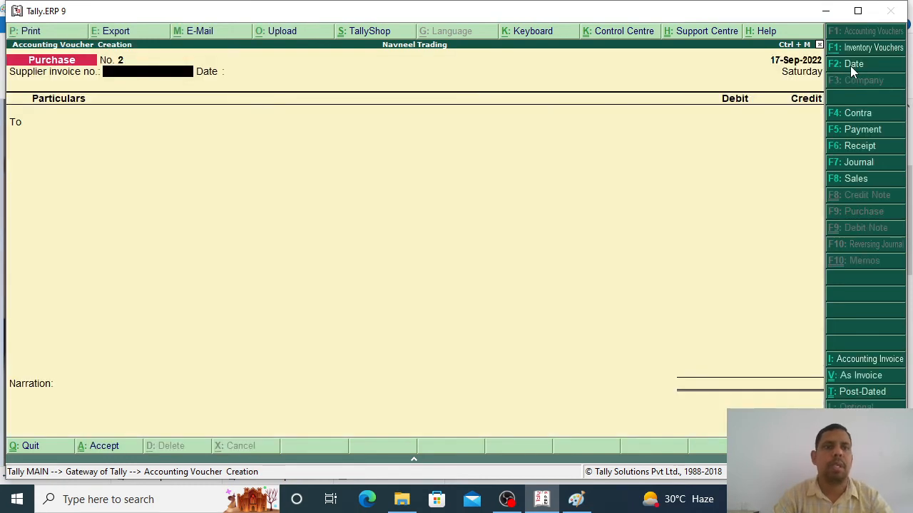
Step: Enter supplier invoice number 2179 and move to the party ledger list
{"action": "key", "text": "alt+Tab"}
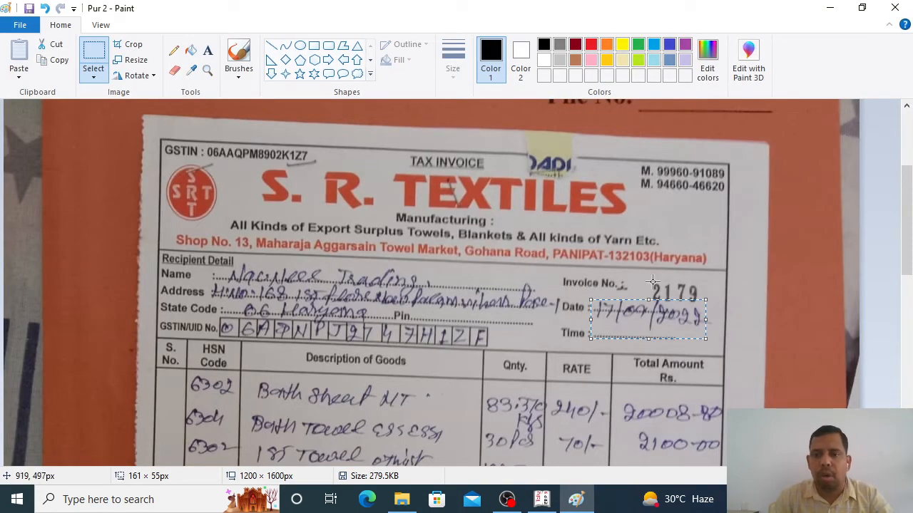
{"action": "left_click_drag", "start_coordinate": [644, 274], "coordinate": [713, 314]}
{"action": "key", "text": "alt+Tab"}
{"action": "type", "text": "2179"}
{"action": "key", "text": "Return"}
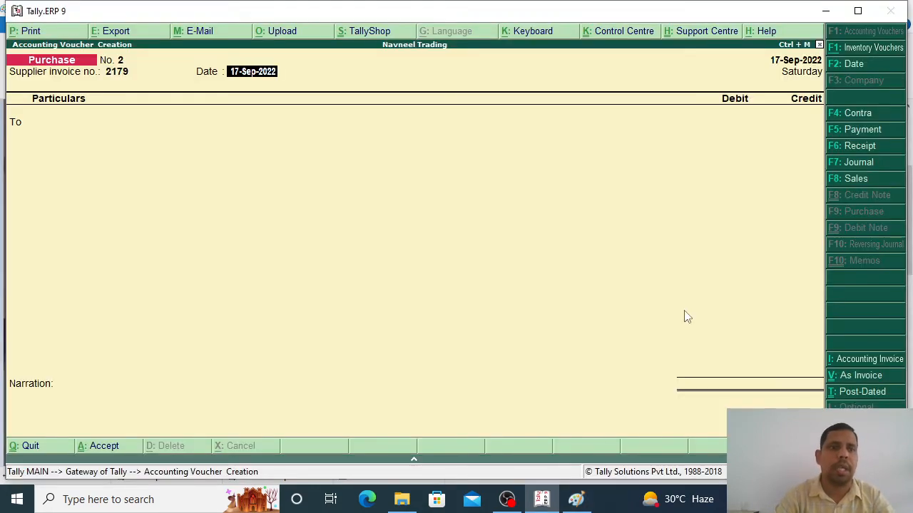
{"action": "key", "text": "Return"}
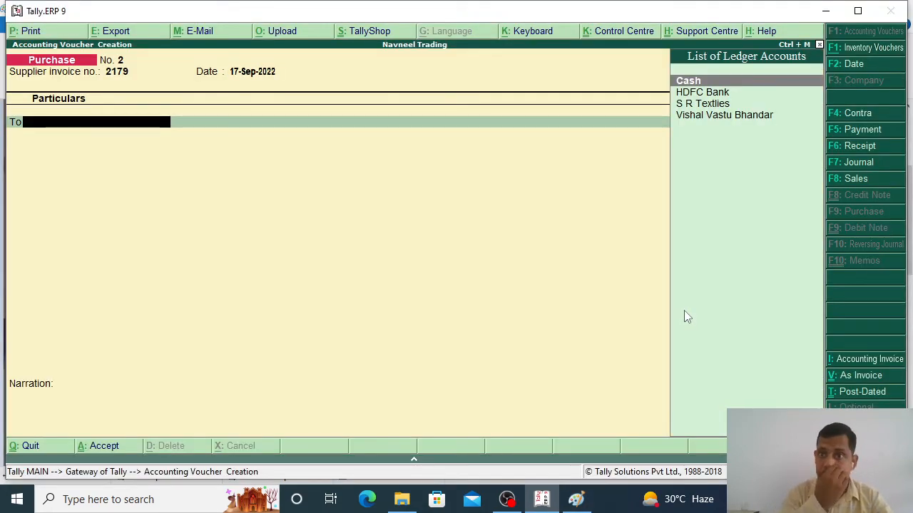
{"action": "key", "text": "alt+Tab"}
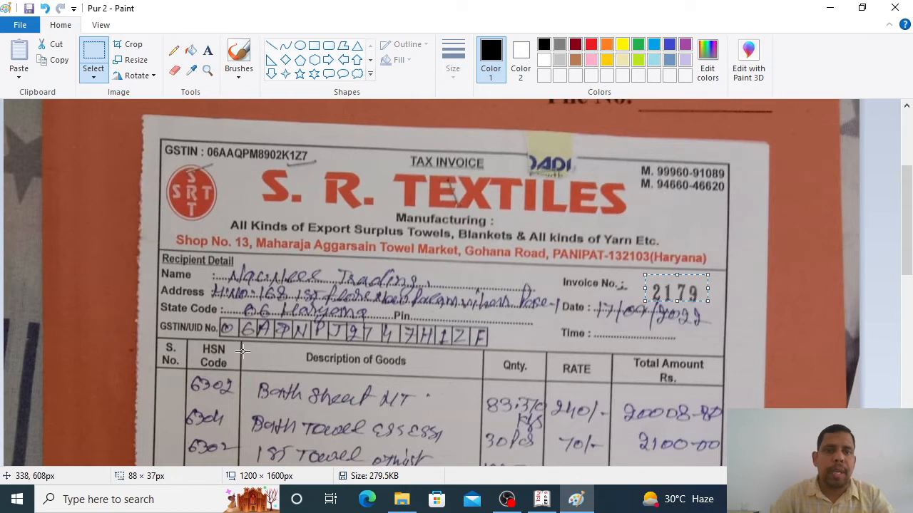
{"action": "key", "text": "alt+Tab"}
{"action": "key", "text": "Down"}
{"action": "key", "text": "Down"}
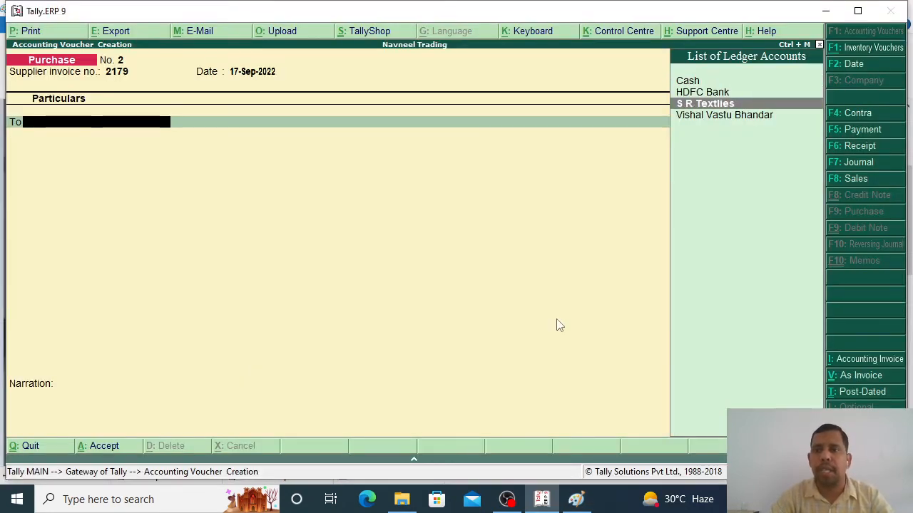
Step: Credit S R Textlies 43,826.00 under new bill reference 2179, then choose Purchase GST as debit
{"action": "key", "text": "Return"}
{"action": "key", "text": "Return"}
{"action": "key", "text": "Return"}
{"action": "key", "text": "Return"}
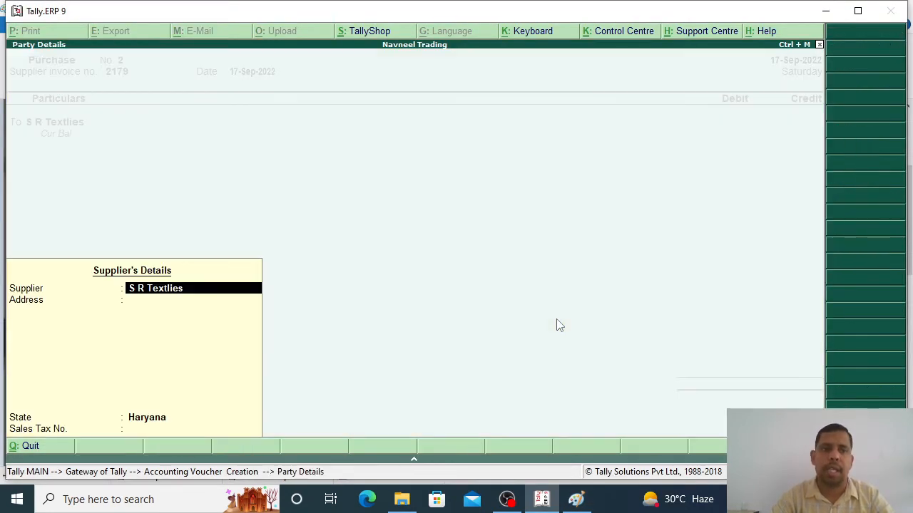
{"action": "key", "text": "alt+Tab"}
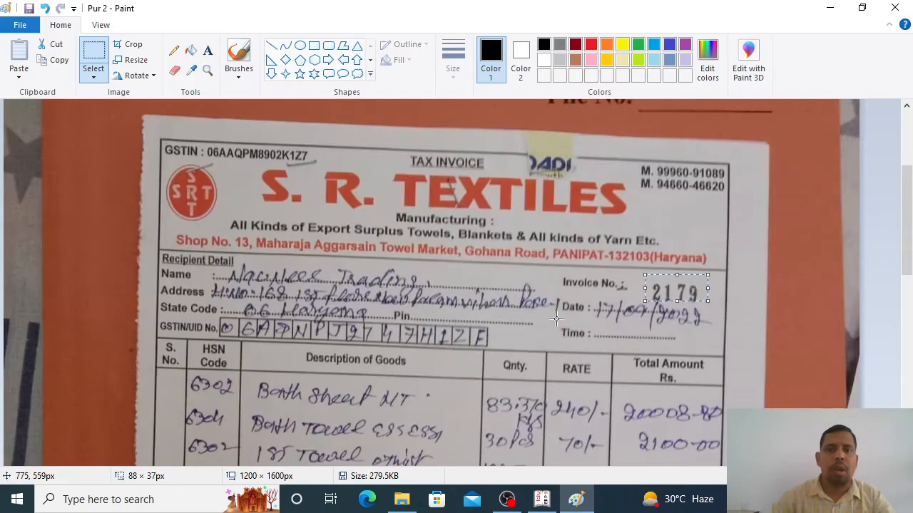
{"action": "scroll", "coordinate": [282, 326], "scroll_direction": "down", "scroll_amount": 5}
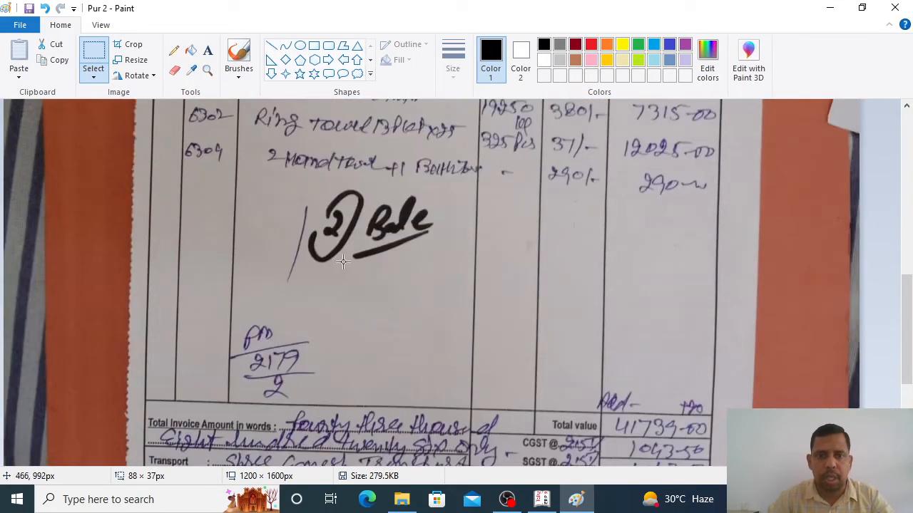
{"action": "scroll", "coordinate": [285, 328], "scroll_direction": "down", "scroll_amount": 5}
{"action": "left_click_drag", "start_coordinate": [598, 302], "coordinate": [712, 341]}
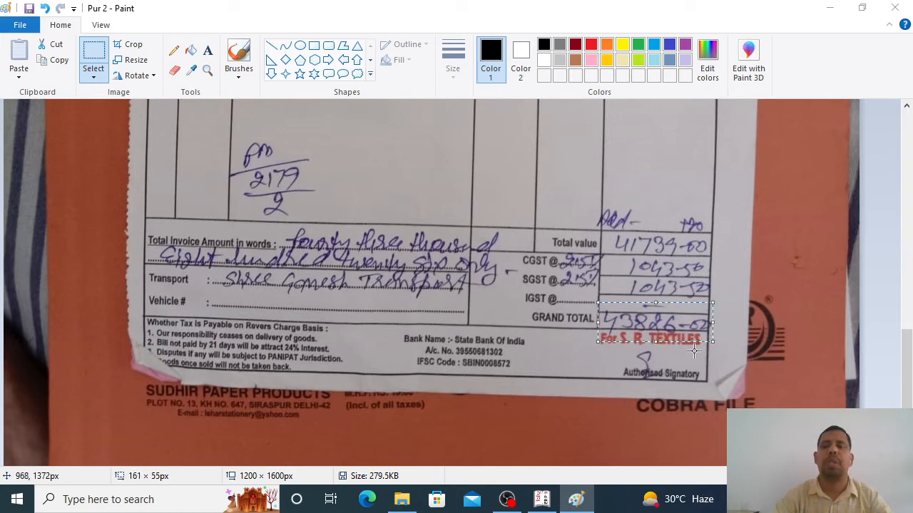
{"action": "key", "text": "alt+Tab"}
{"action": "type", "text": "43826"}
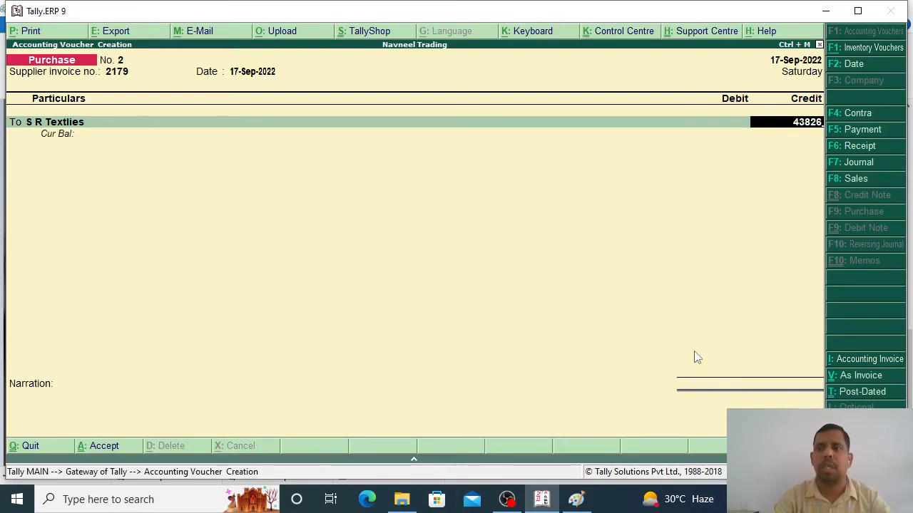
{"action": "key", "text": "Return"}
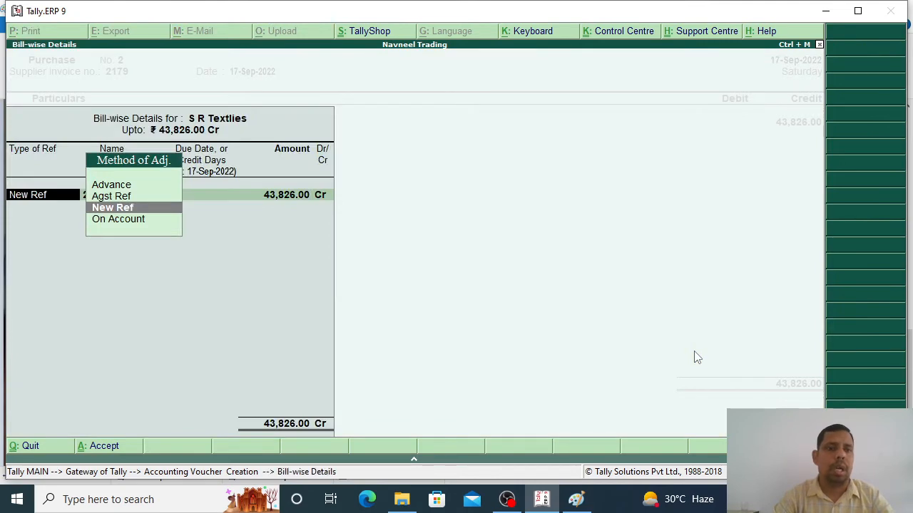
{"action": "key", "text": "Return"}
{"action": "key", "text": "Return"}
{"action": "key", "text": "Return"}
{"action": "key", "text": "Return"}
{"action": "key", "text": "Return"}
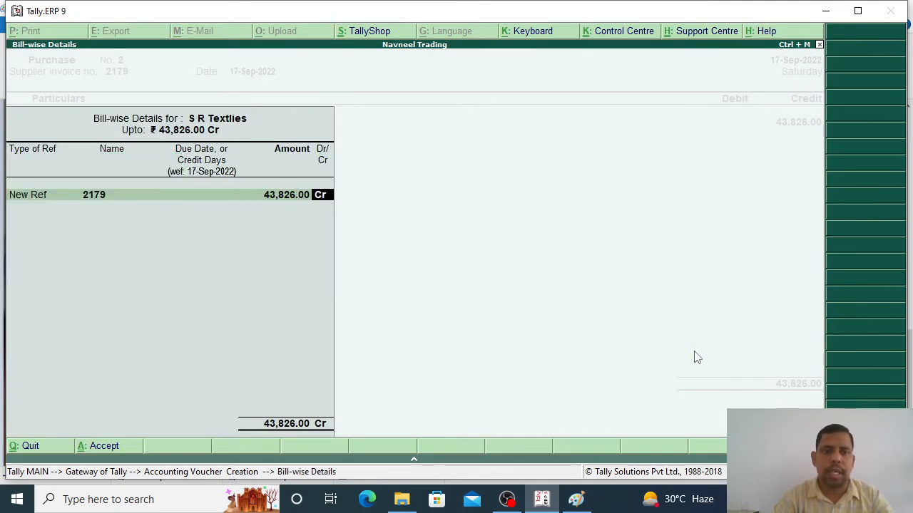
{"action": "key", "text": "Return"}
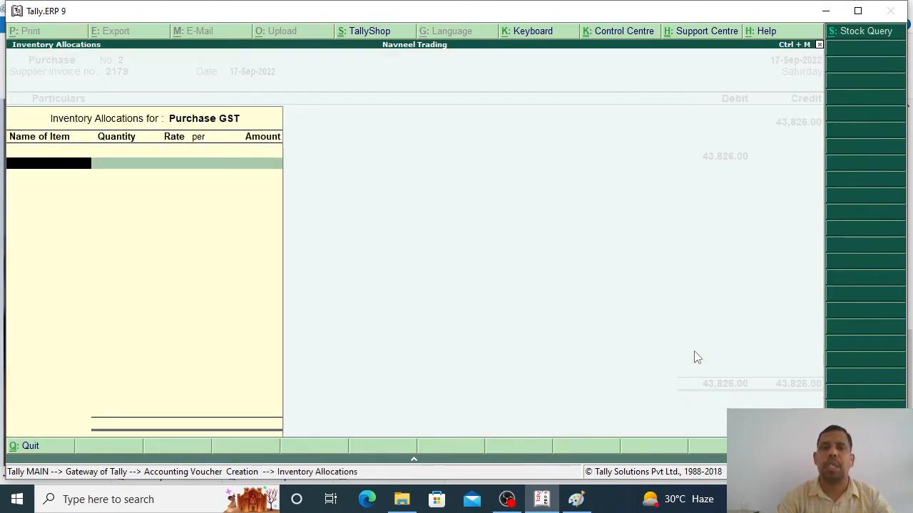
{"action": "key", "text": "Return"}
Step: Debit Purchase GST 41,739, the bill's total value, and check the CGST 2.5% rate
{"action": "key", "text": "alt+Tab"}
{"action": "scroll", "coordinate": [693, 350], "scroll_direction": "up", "scroll_amount": 7}
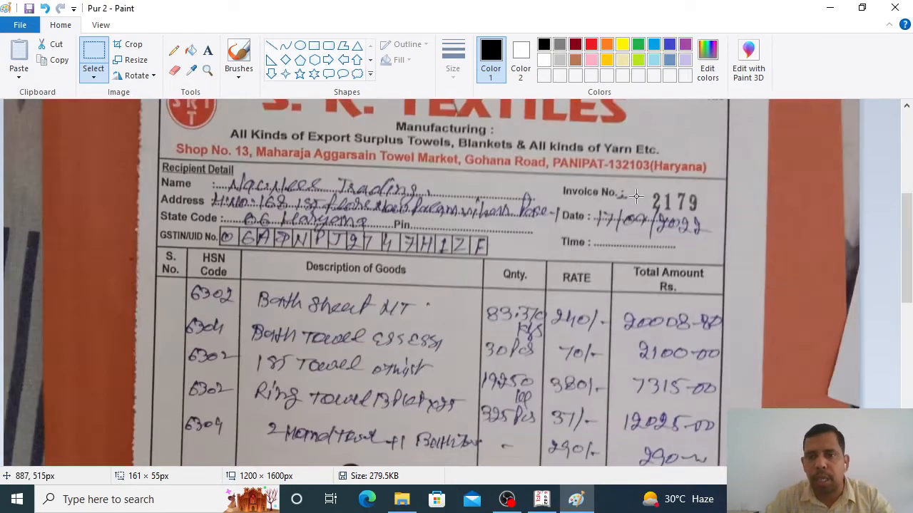
{"action": "scroll", "coordinate": [624, 299], "scroll_direction": "down", "scroll_amount": 6}
{"action": "mouse_move", "coordinate": [603, 318]}
{"action": "left_mouse_down"}
{"action": "mouse_move", "coordinate": [676, 348]}
{"action": "mouse_move", "coordinate": [721, 353]}
{"action": "left_mouse_up"}
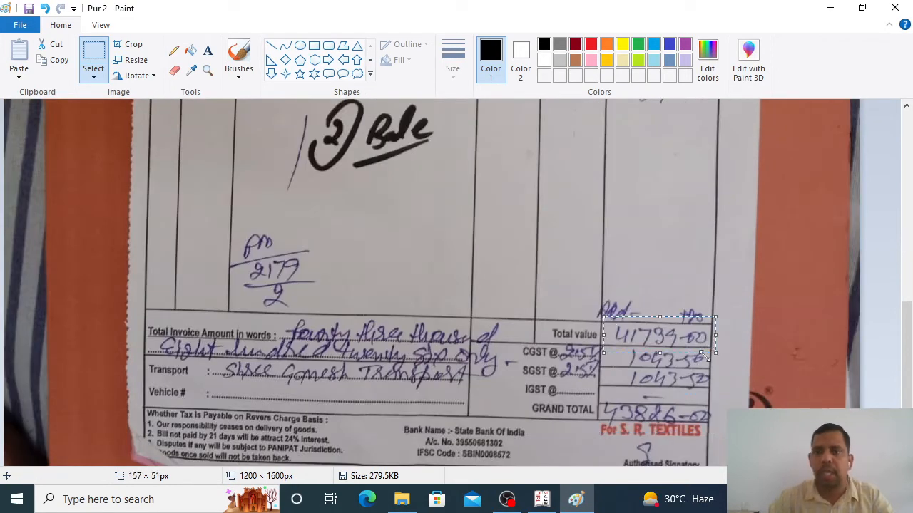
{"action": "key", "text": "alt+Tab"}
{"action": "type", "text": "4"}
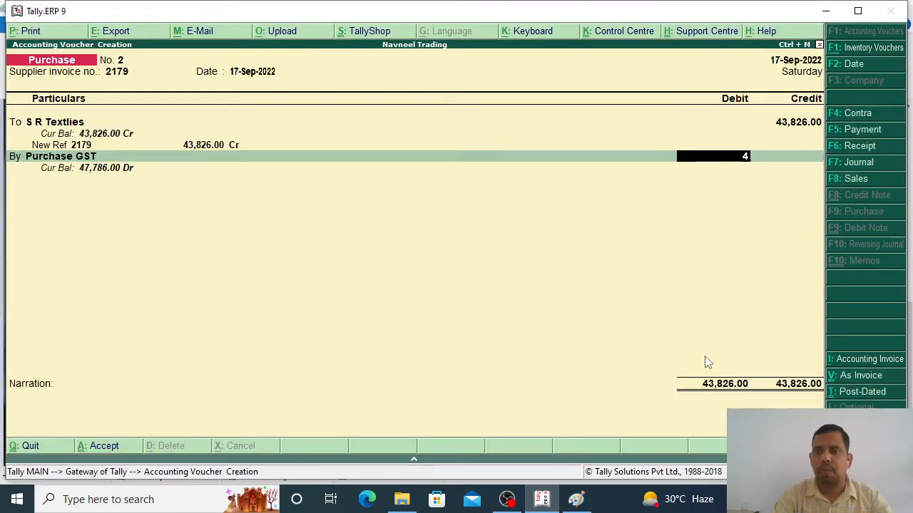
{"action": "type", "text": "1739"}
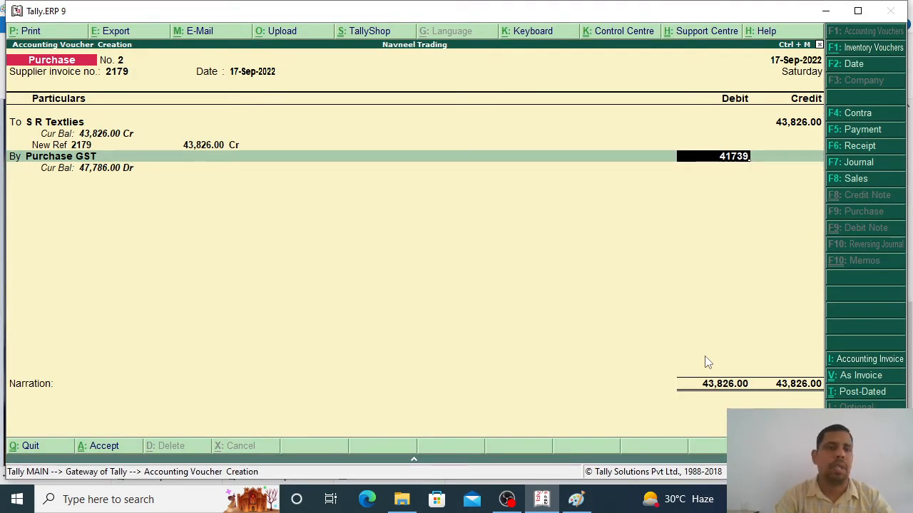
{"action": "key", "text": "Return"}
{"action": "key", "text": "Return"}
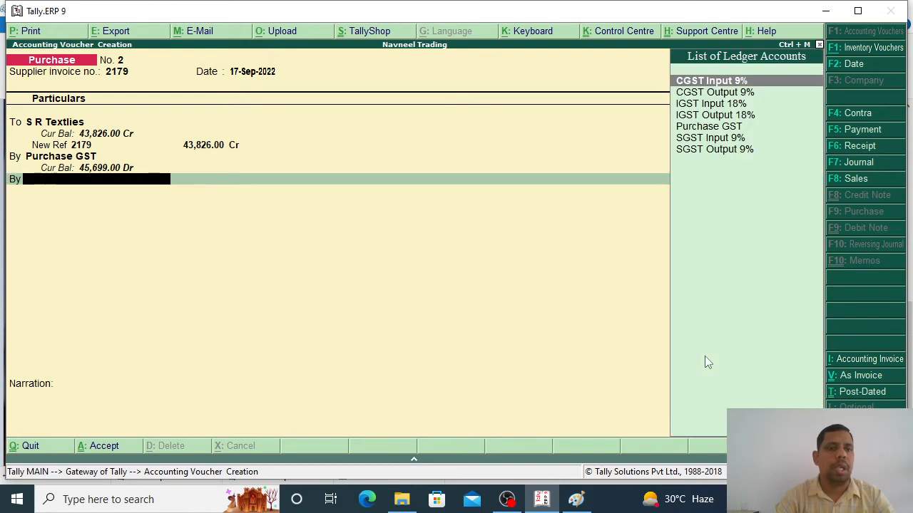
{"action": "key", "text": "alt+Tab"}
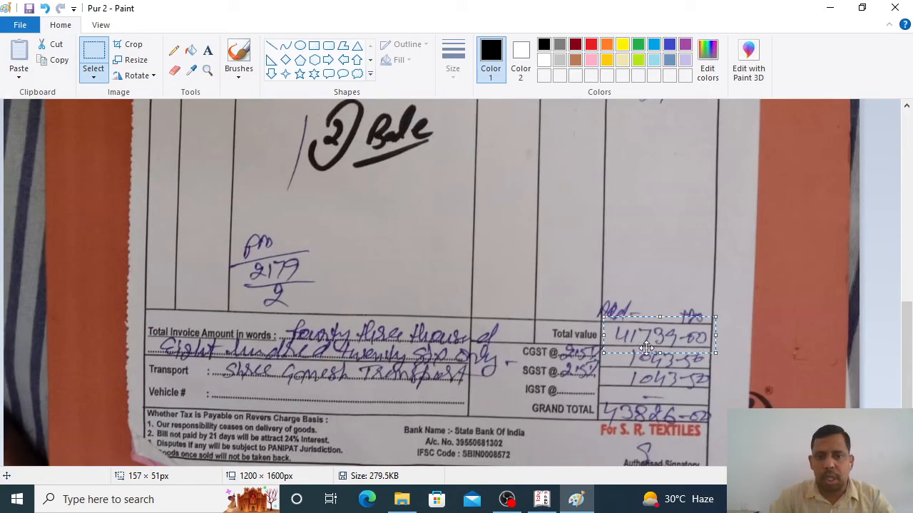
{"action": "left_click_drag", "start_coordinate": [554, 343], "coordinate": [605, 362]}
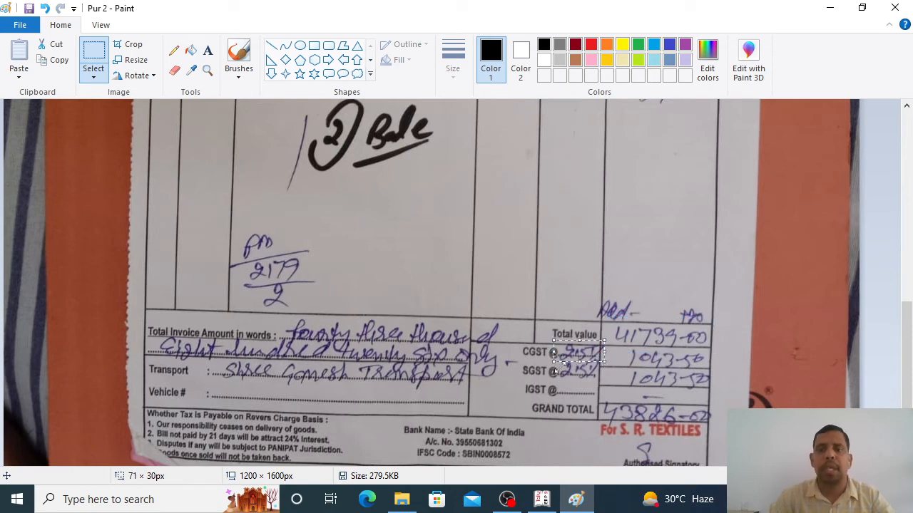
{"action": "key", "text": "alt+Tab"}
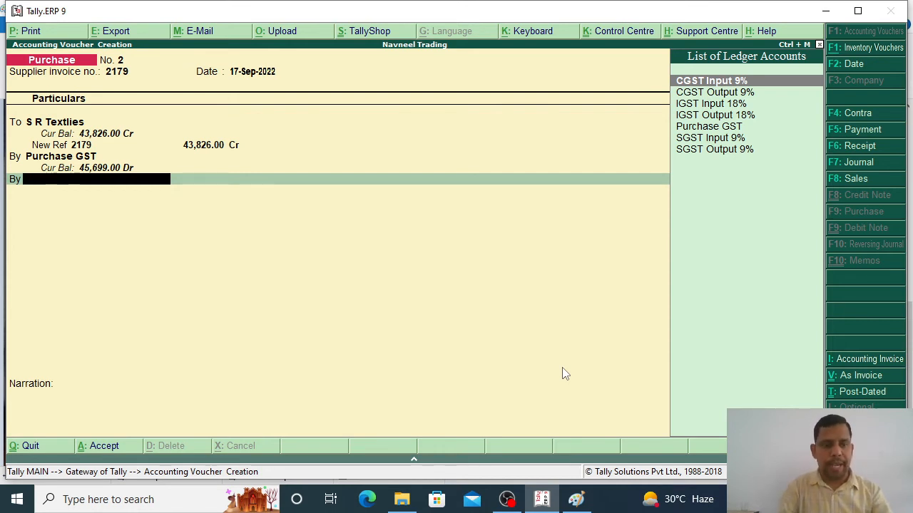
Step: Create a CGST Input 2.5% ledger under Current Assets on the voucher's debit line
{"action": "key", "text": "alt+c"}
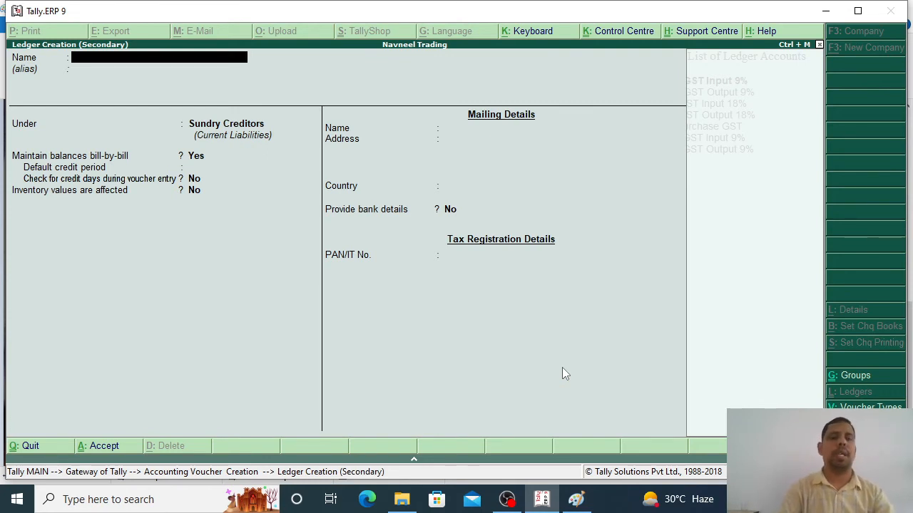
{"action": "key", "text": "Escape"}
{"action": "key", "text": "Return"}
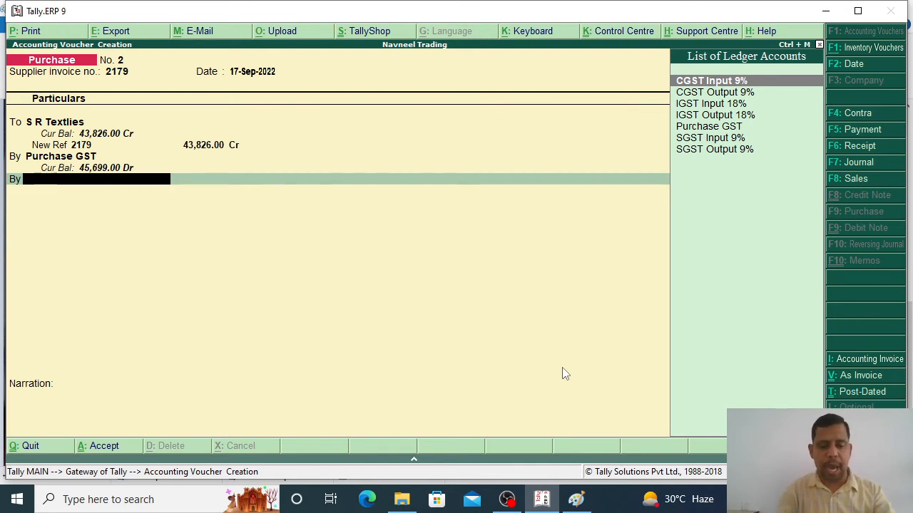
{"action": "key", "text": "alt+c"}
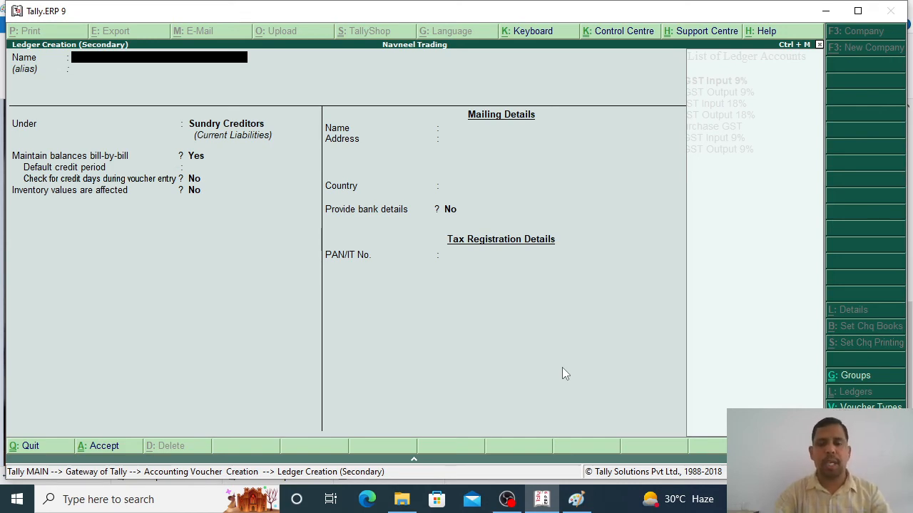
{"action": "key", "text": "alt+Tab"}
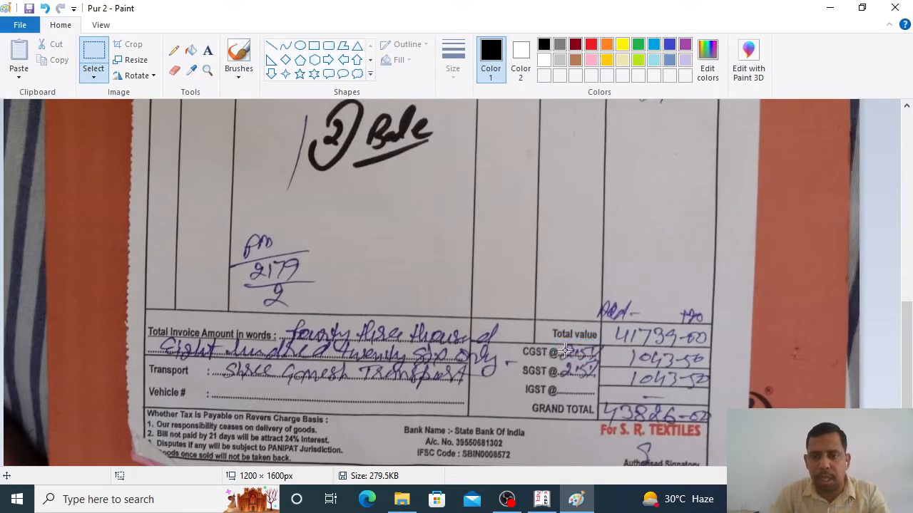
{"action": "key", "text": "alt+Tab"}
{"action": "type", "text": "CGSt"}
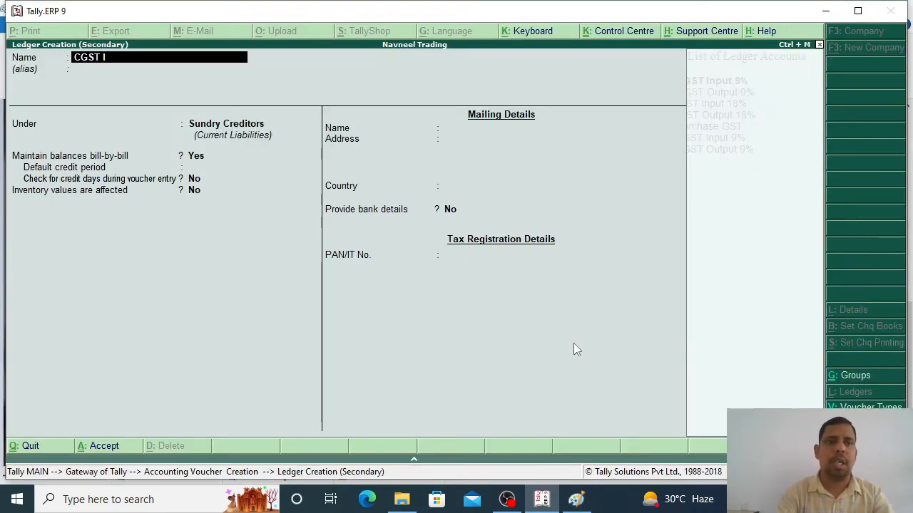
{"action": "type", "text": " Input 2.5"}
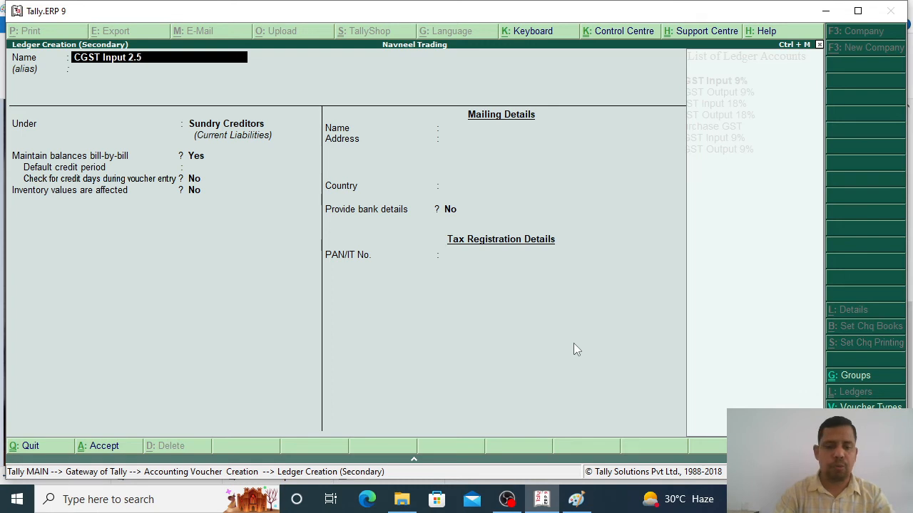
{"action": "type", "text": "%"}
{"action": "key", "text": "Return"}
{"action": "key", "text": "Return"}
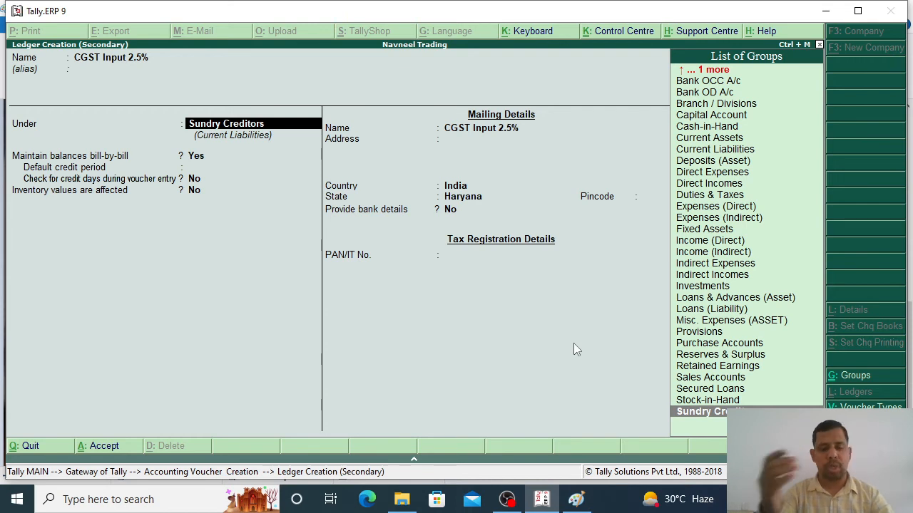
{"action": "type", "text": "Curr"}
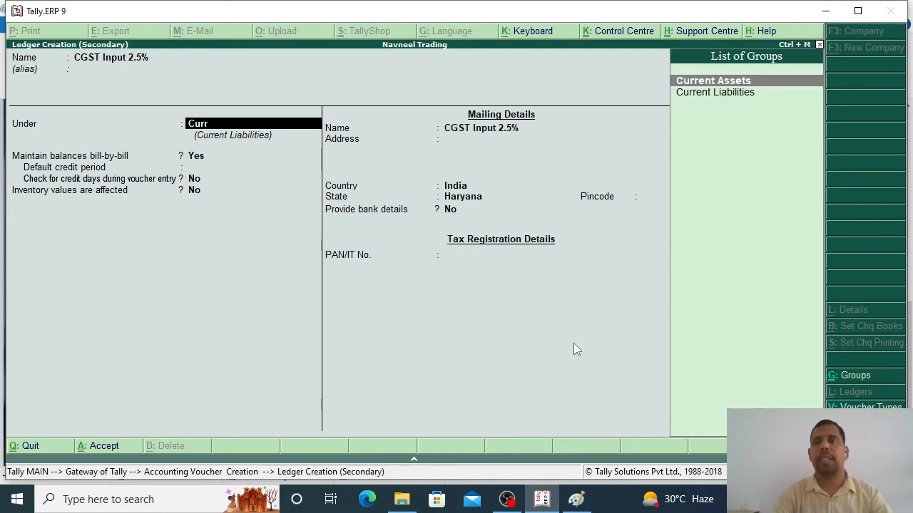
{"action": "key", "text": "Return"}
{"action": "key", "text": "Return"}
{"action": "key", "text": "Return"}
{"action": "key", "text": "Return"}
{"action": "key", "text": "Return"}
{"action": "key", "text": "Return"}
{"action": "key", "text": "Return"}
{"action": "key", "text": "Return"}
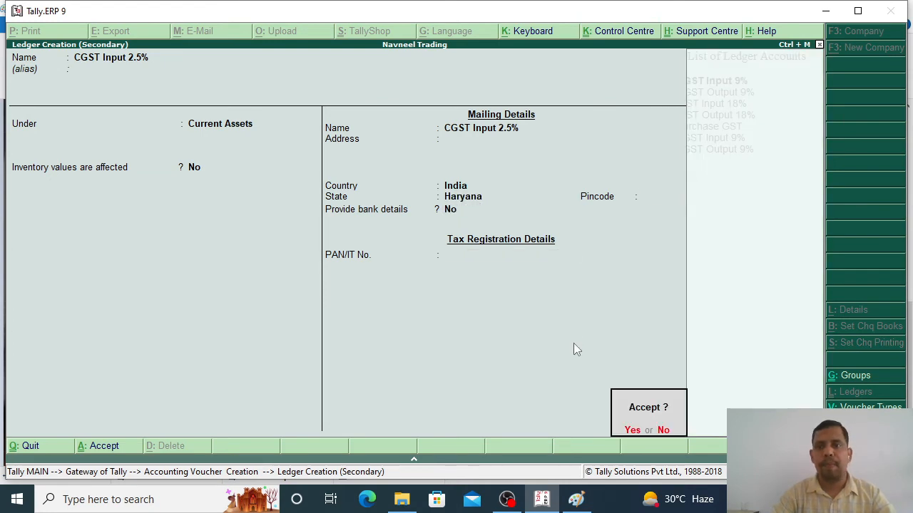
{"action": "key", "text": "Return"}
{"action": "key", "text": "alt+Tab"}
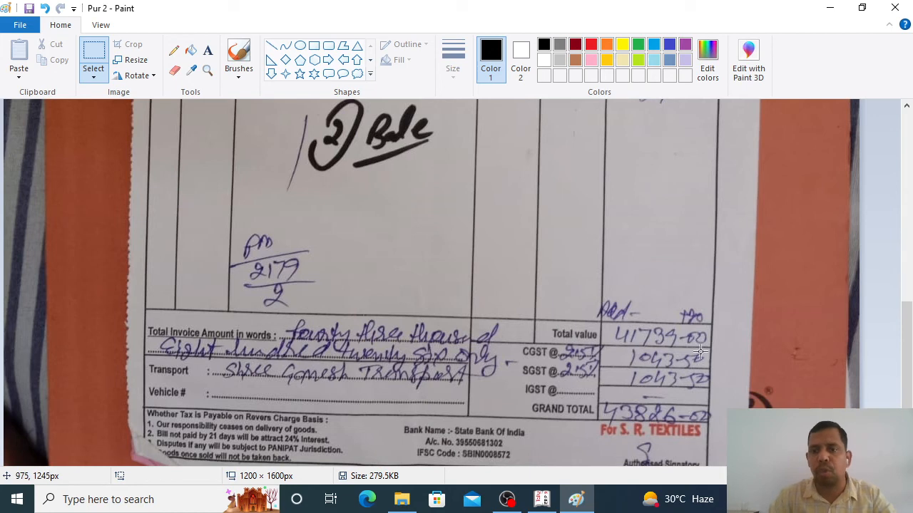
{"action": "key", "text": "alt+Tab"}
Step: Debit CGST Input 2.5% 1,043.50 and check the SGST row on the invoice
{"action": "type", "text": "1,043.50"}
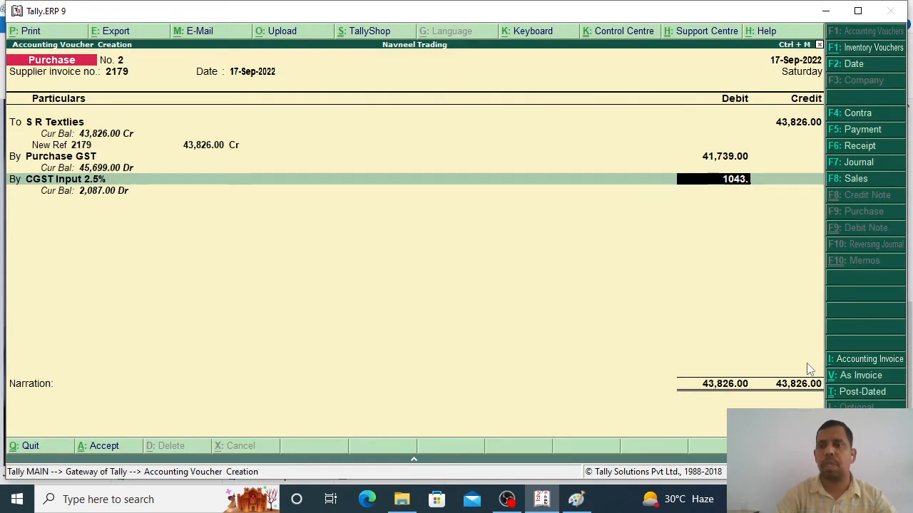
{"action": "key", "text": "Return"}
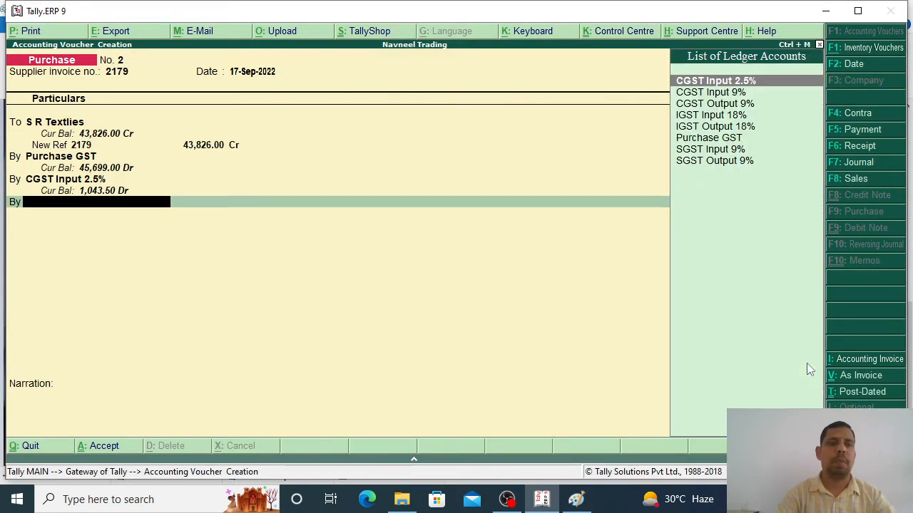
{"action": "key", "text": "alt+Tab"}
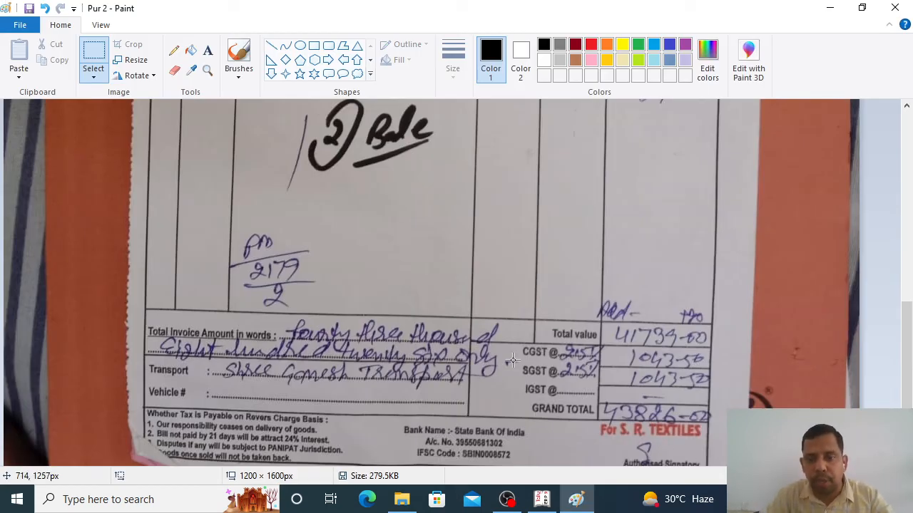
{"action": "left_click_drag", "start_coordinate": [513, 360], "coordinate": [611, 385]}
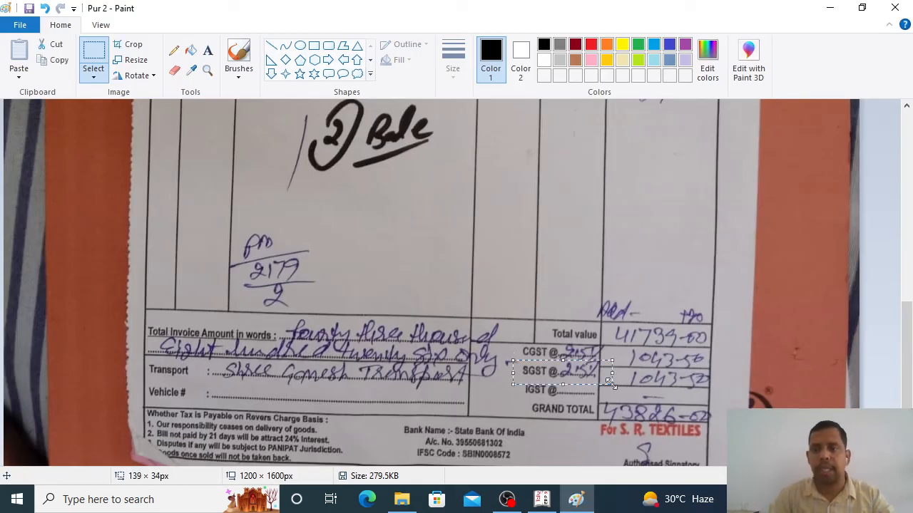
{"action": "key", "text": "alt+Tab"}
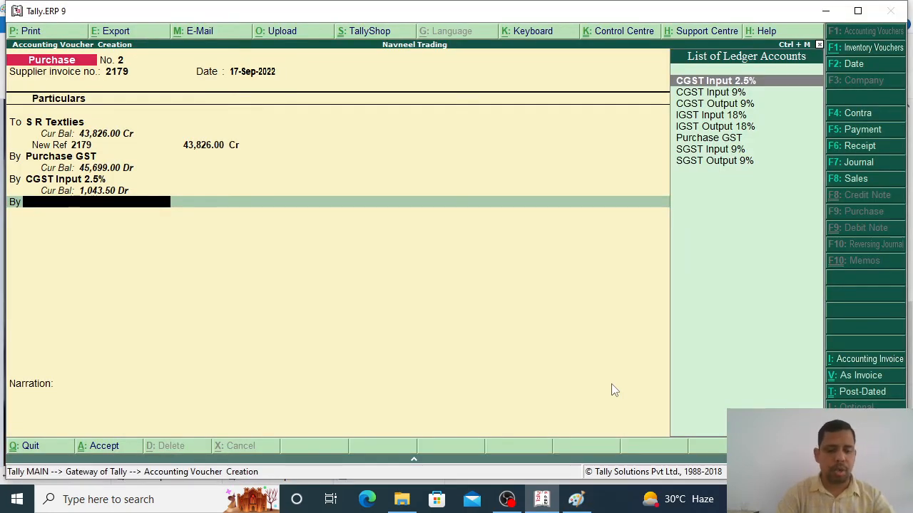
Step: Create an SGST Input 2.5% ledger under Current Assets for the next debit line
{"action": "key", "text": "alt+c"}
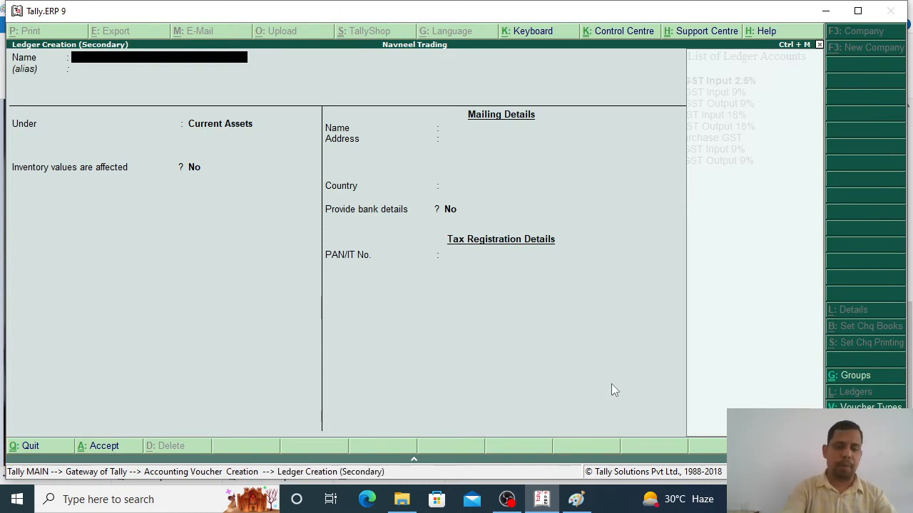
{"action": "key", "text": "alt+Tab"}
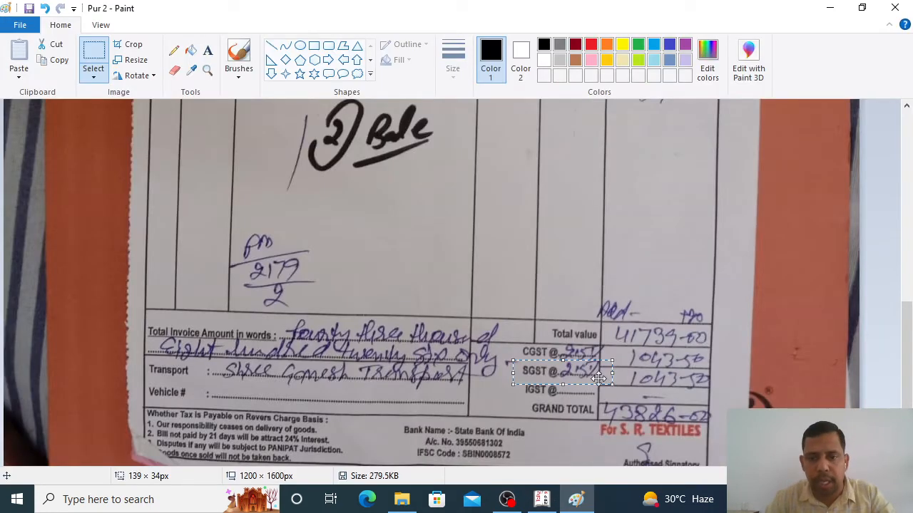
{"action": "key", "text": "alt+Tab"}
{"action": "type", "text": "SG"}
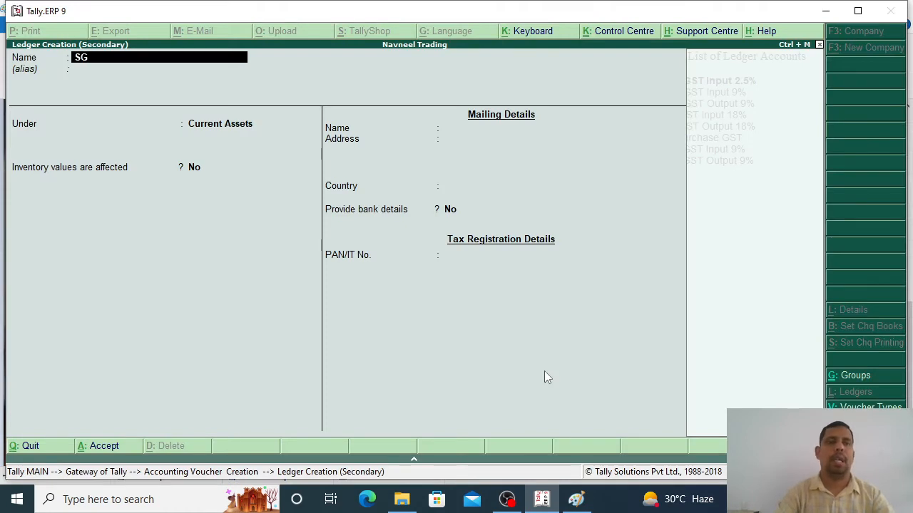
{"action": "type", "text": "ST Input"}
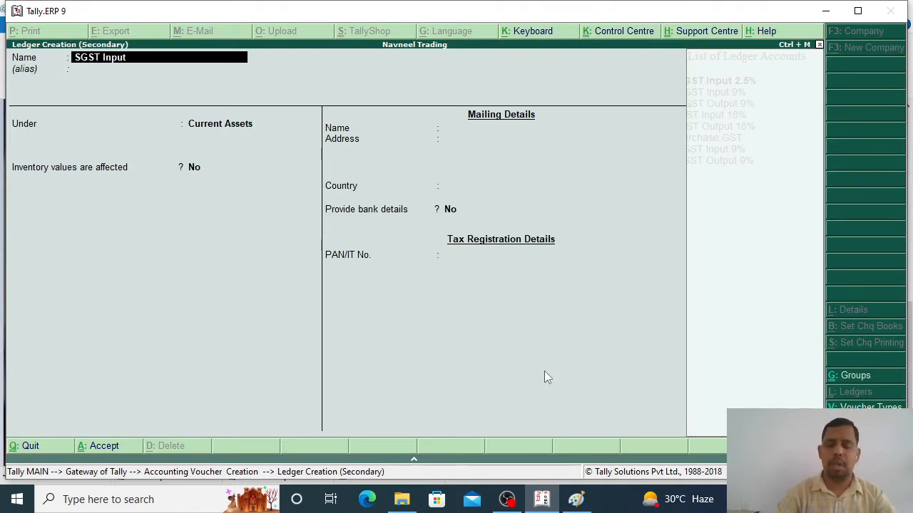
{"action": "type", "text": " 2.5%"}
{"action": "key", "text": "Return"}
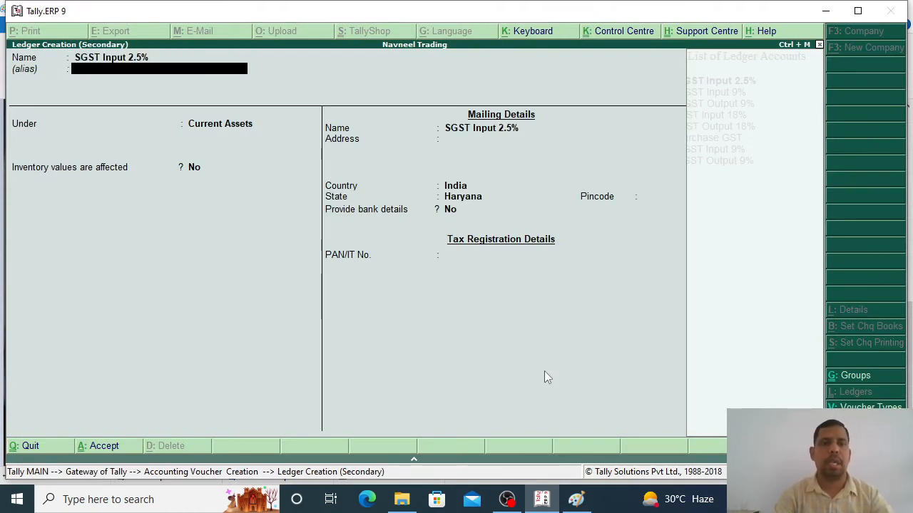
{"action": "key", "text": "Return"}
{"action": "key", "text": "Return"}
{"action": "key", "text": "Return"}
{"action": "key", "text": "Return"}
{"action": "key", "text": "Return"}
{"action": "key", "text": "Return"}
{"action": "key", "text": "Return"}
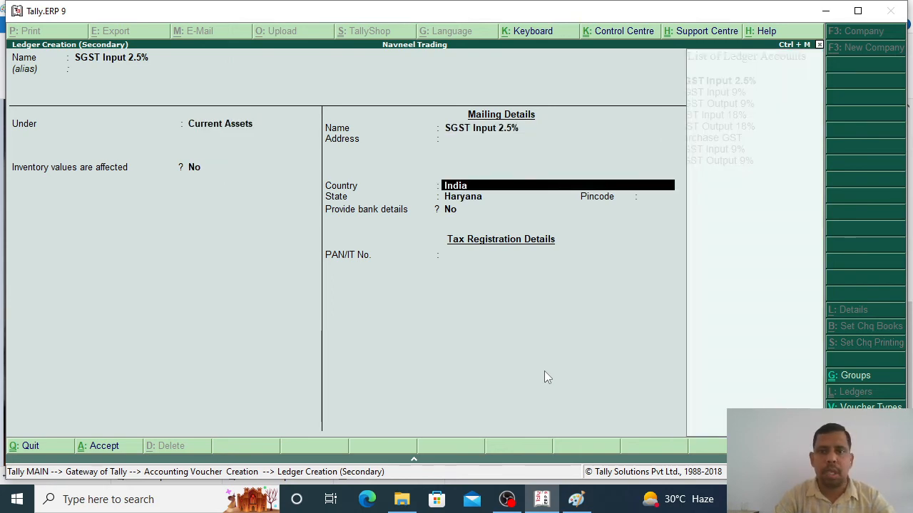
{"action": "key", "text": "Return"}
{"action": "key", "text": "Return"}
{"action": "key", "text": "Return"}
{"action": "key", "text": "Return"}
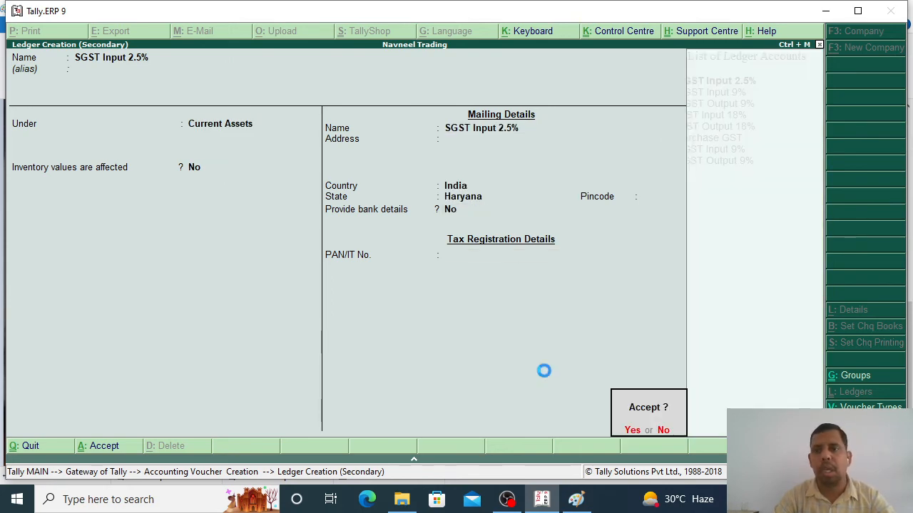
{"action": "key", "text": "Return"}
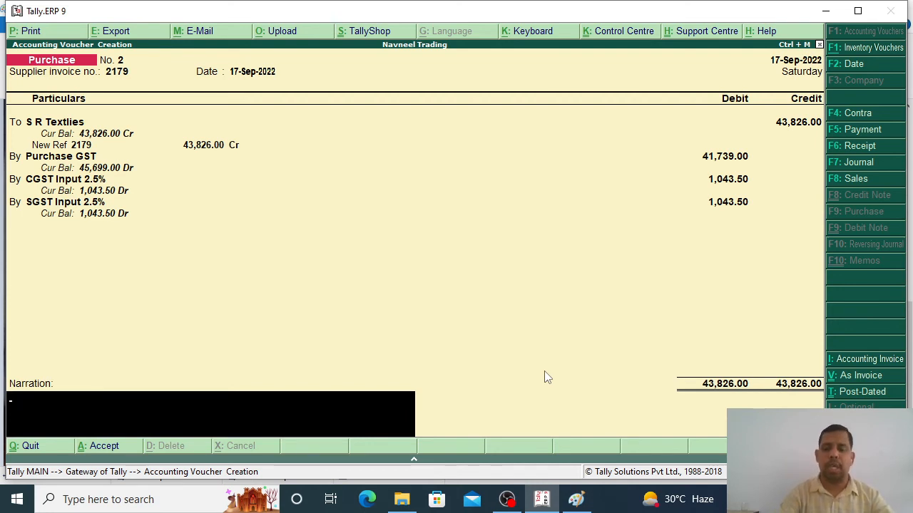
Step: Save Purchase voucher No. 2 without narration and exit voucher entry
{"action": "key", "text": "Return"}
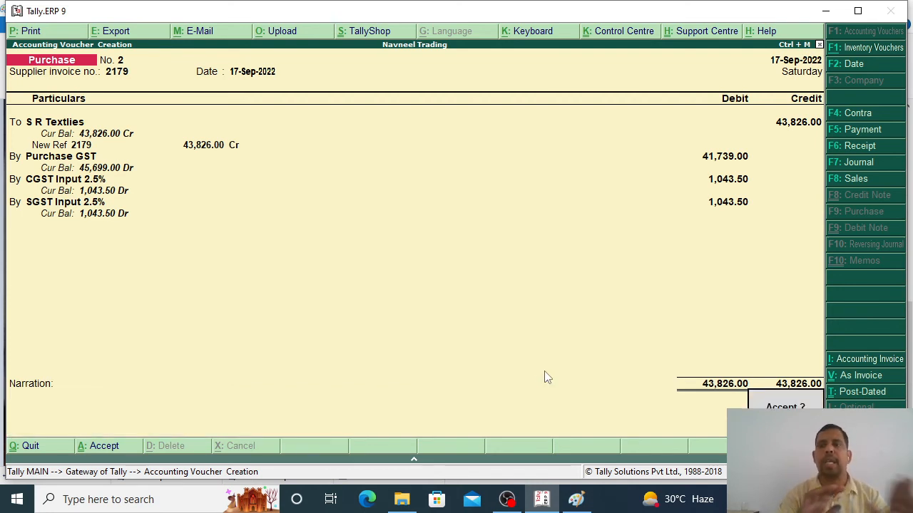
{"action": "key", "text": "Return"}
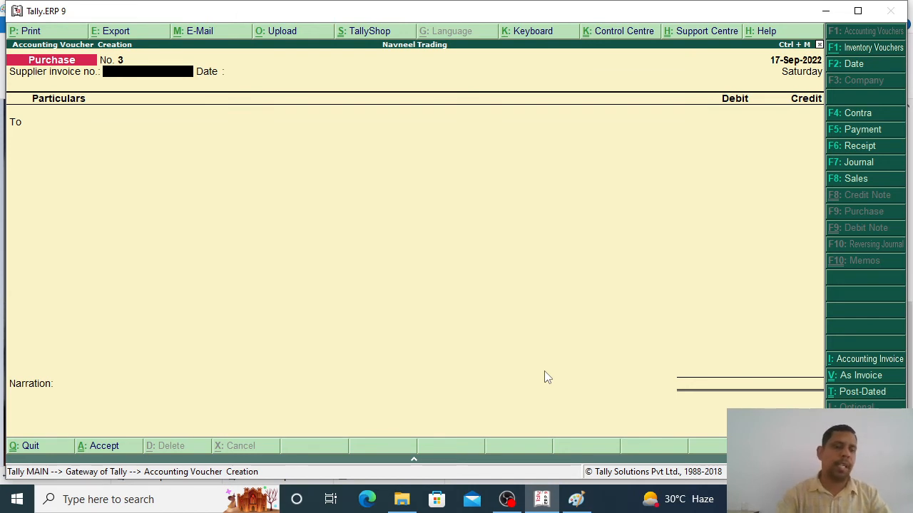
{"action": "key", "text": "Escape"}
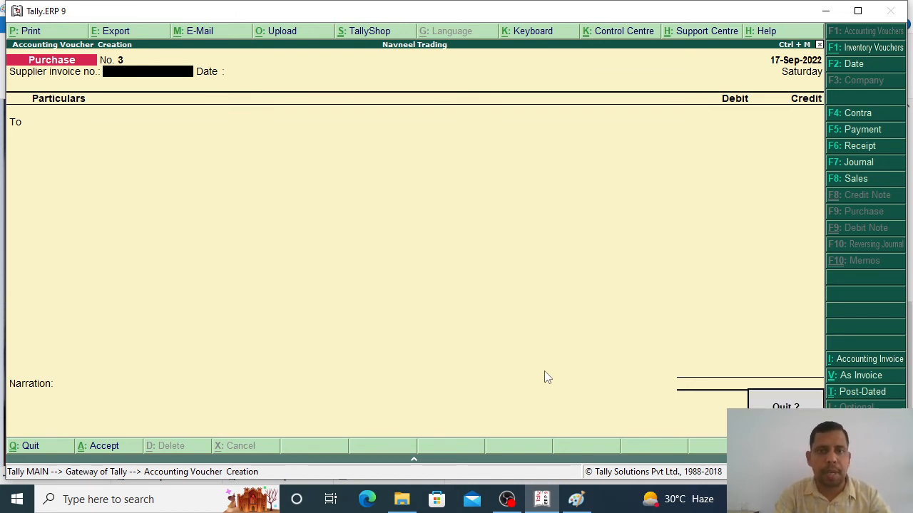
{"action": "key", "text": "Return"}
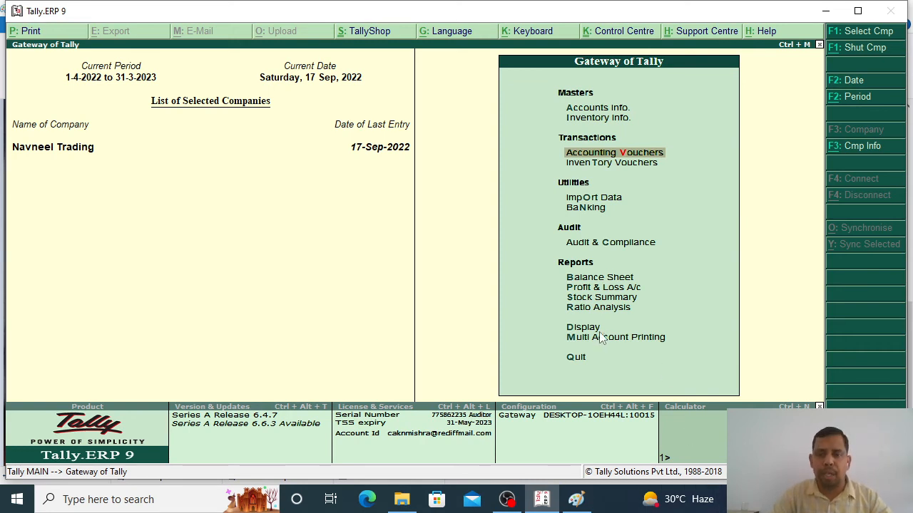
Step: Open the Profit & Loss A/c and drill Purchase Accounts (45,699.00) into Purchase GST's monthly vouchers
{"action": "left_click", "coordinate": [592, 288]}
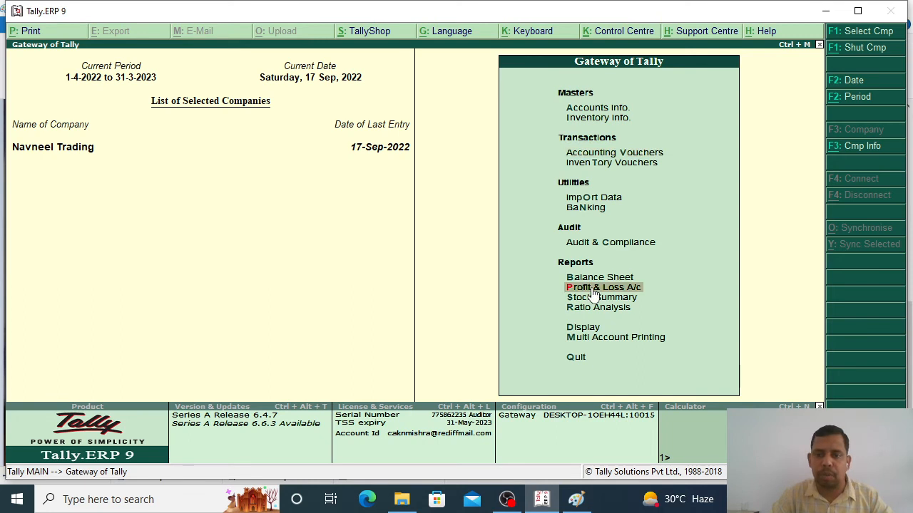
{"action": "left_click", "coordinate": [591, 288]}
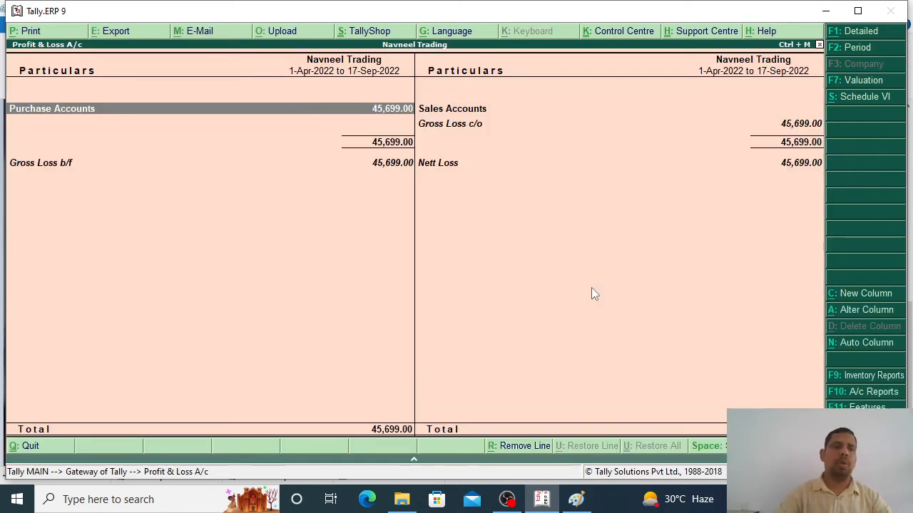
{"action": "double_click", "coordinate": [80, 112]}
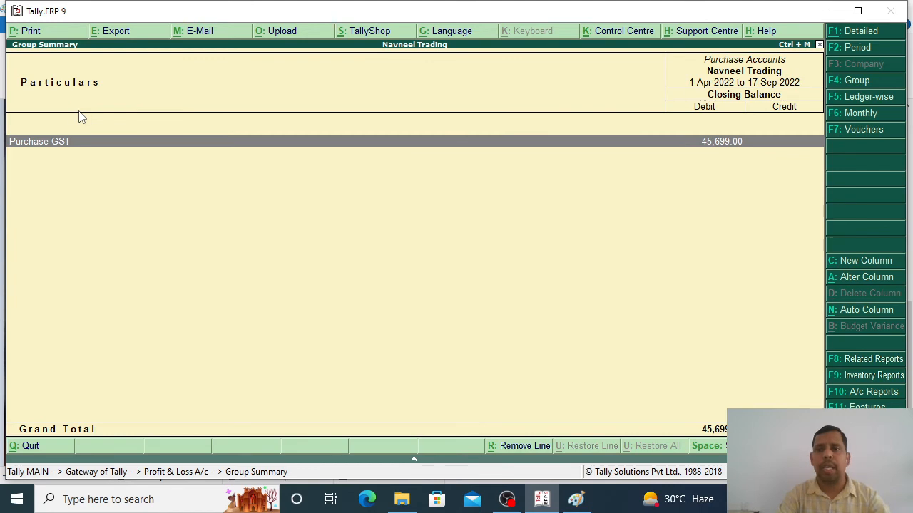
{"action": "key", "text": "Return"}
{"action": "key", "text": "Return"}
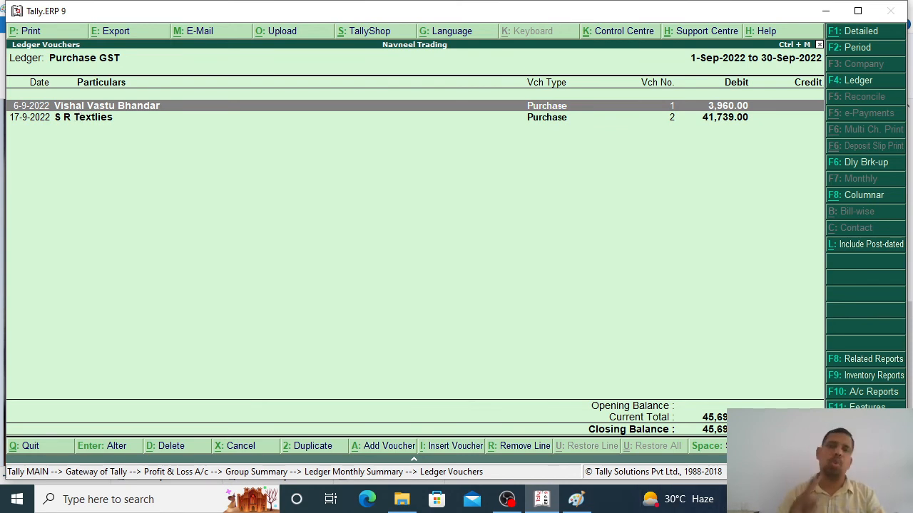
{"action": "key", "text": "Escape"}
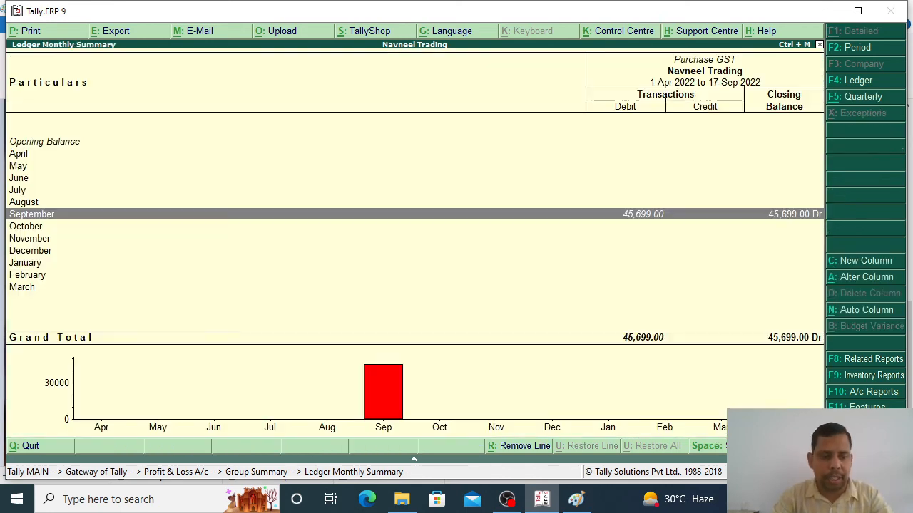
{"action": "key", "text": "Escape"}
{"action": "key", "text": "Escape"}
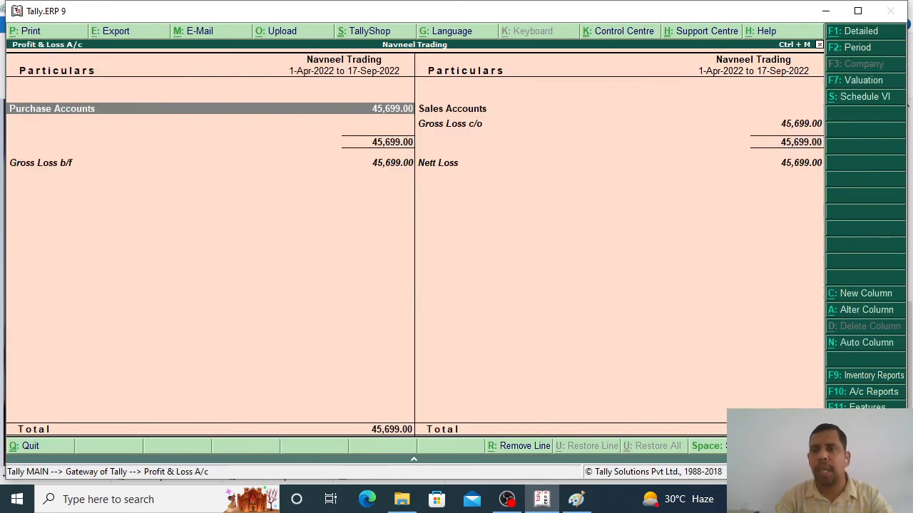
Step: Open the Purchase Register from Display > Account Books and list September's purchase vouchers
{"action": "key", "text": "Escape"}
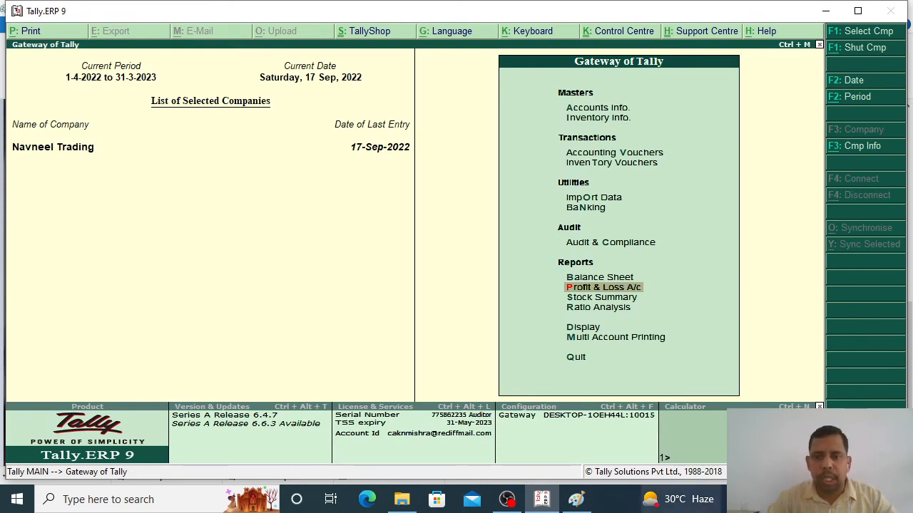
{"action": "left_click", "coordinate": [584, 329]}
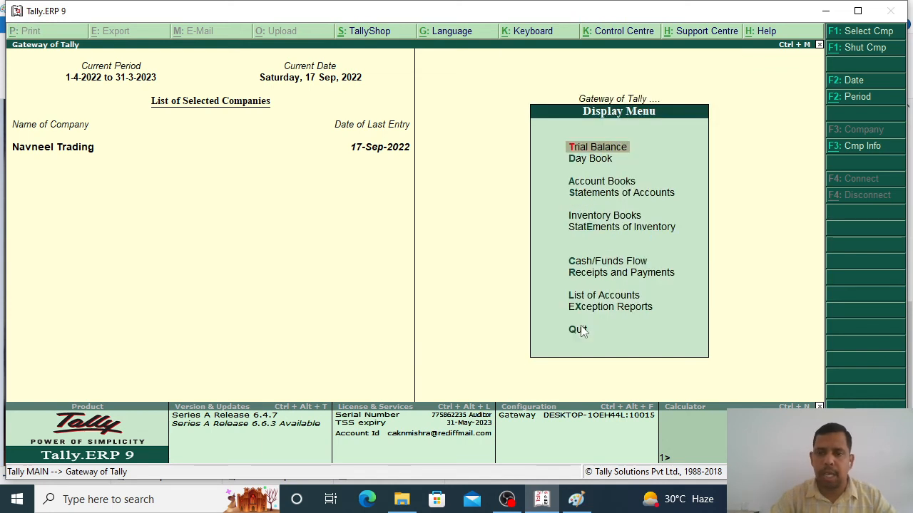
{"action": "left_click", "coordinate": [586, 186]}
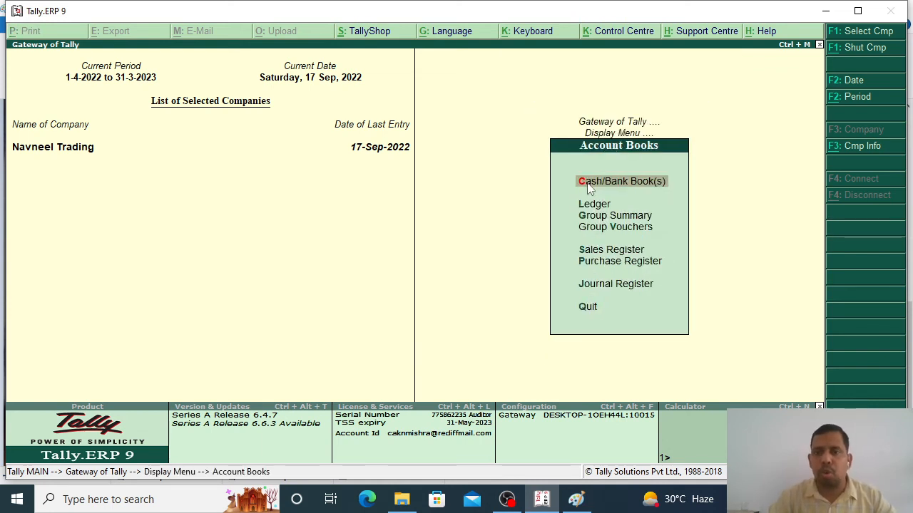
{"action": "left_click", "coordinate": [627, 264]}
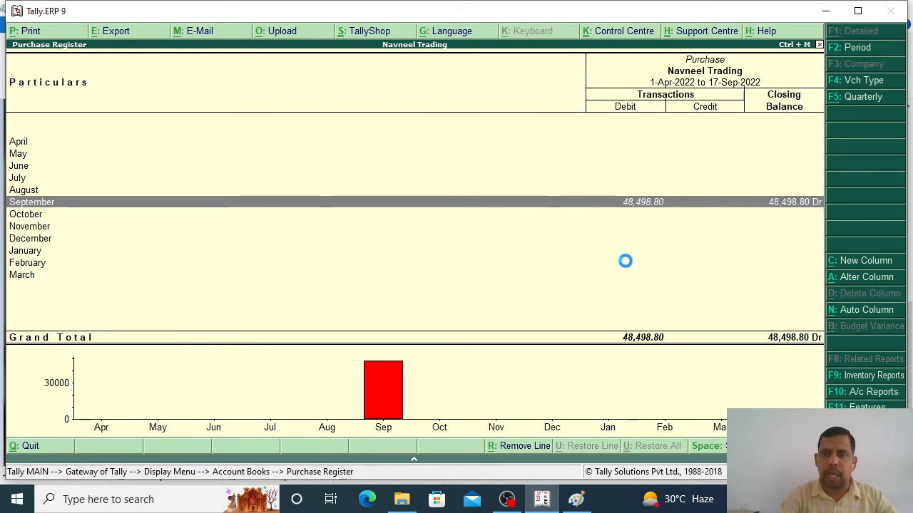
{"action": "key", "text": "Return"}
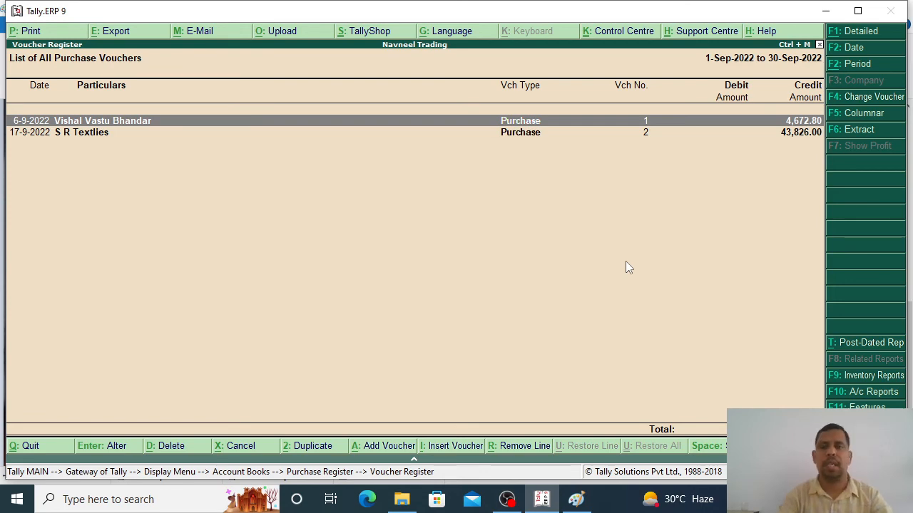
Step: Back out of the Purchase Register to the Gateway of Tally, declining to quit
{"action": "key", "text": "Escape"}
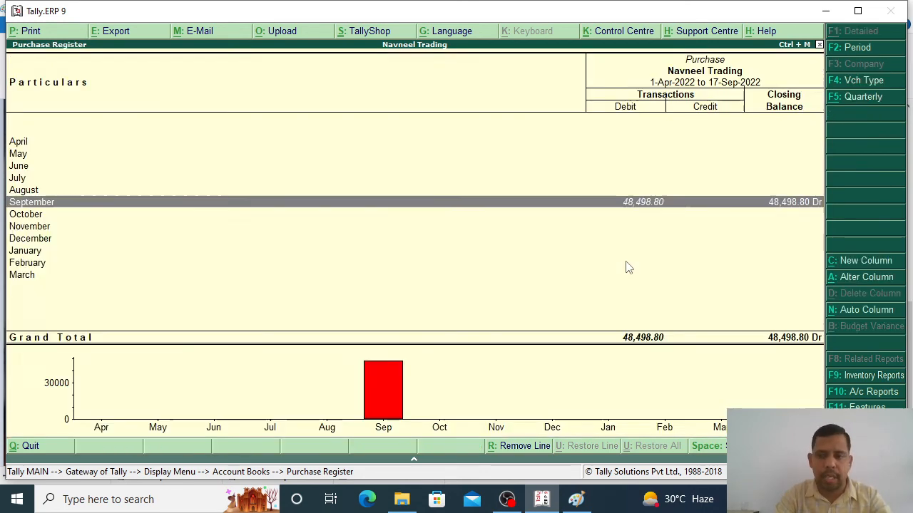
{"action": "key", "text": "Escape"}
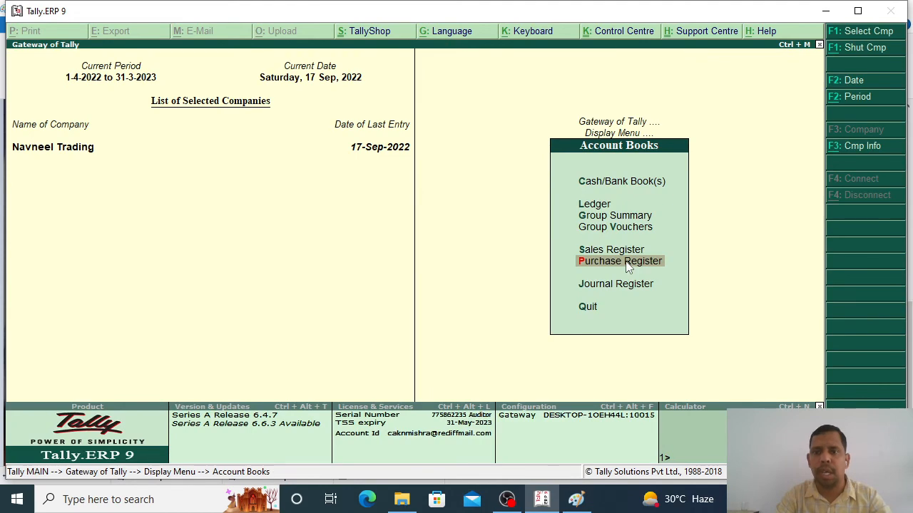
{"action": "key", "text": "Escape"}
{"action": "key", "text": "Escape"}
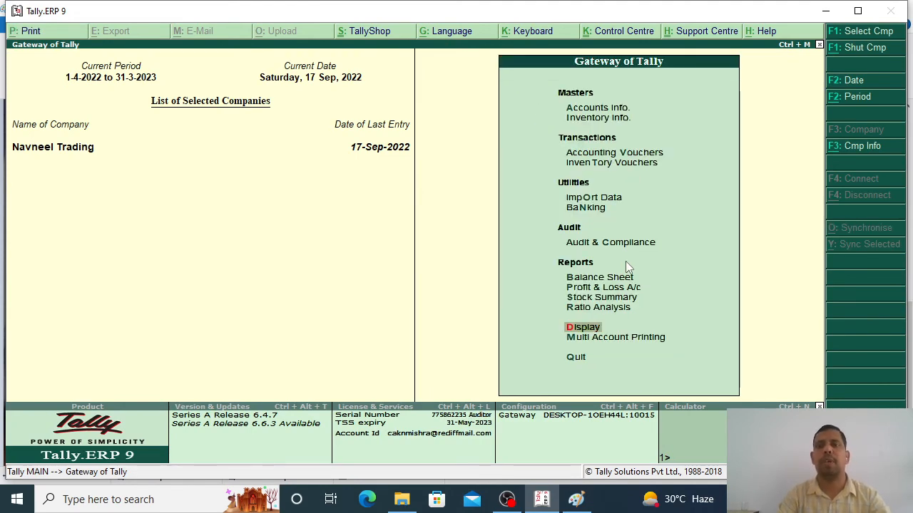
{"action": "key", "text": "Escape"}
{"action": "key", "text": "n"}
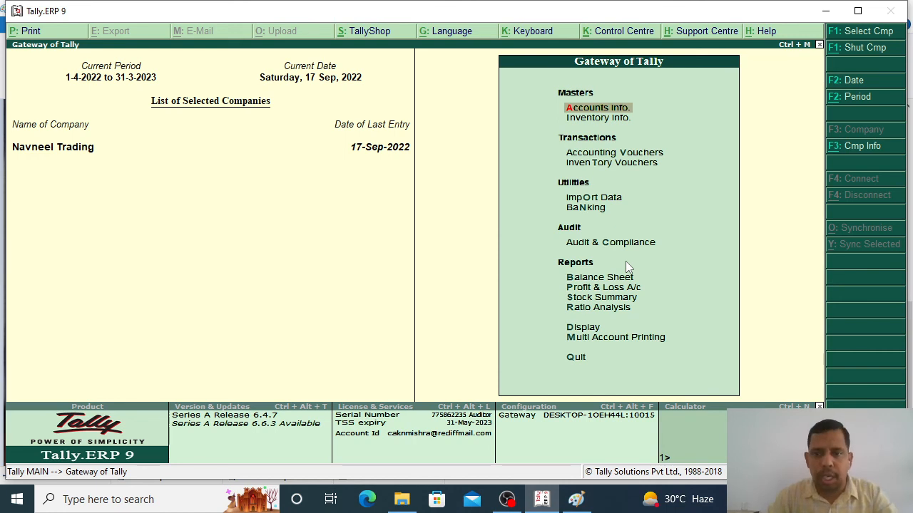
{"action": "left_click", "coordinate": [583, 330]}
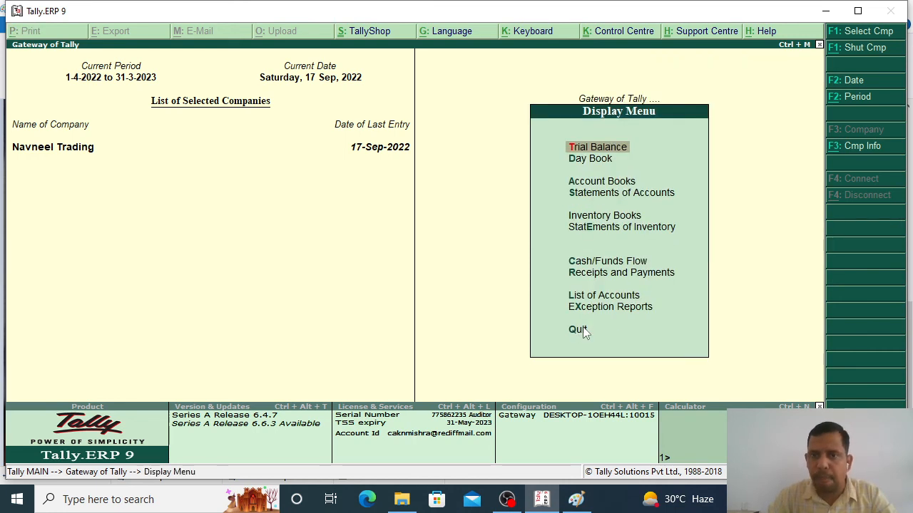
{"action": "left_click", "coordinate": [592, 182]}
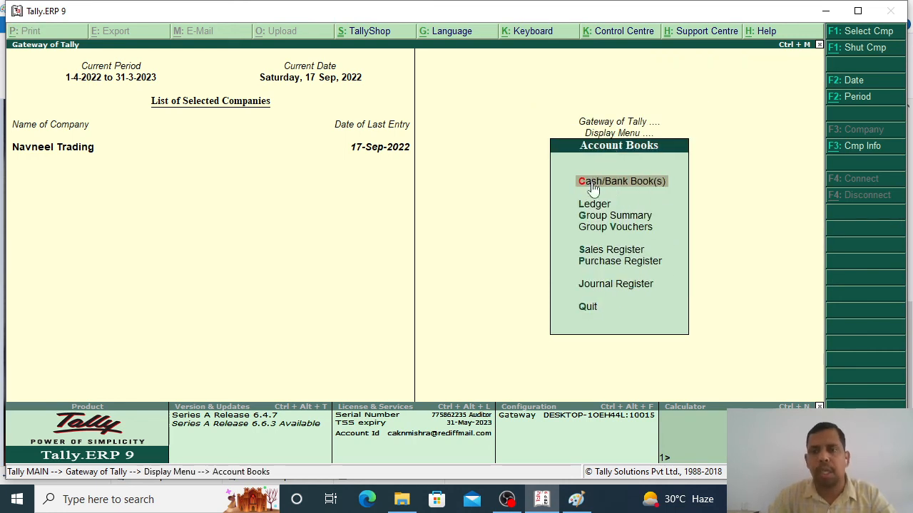
{"action": "left_click", "coordinate": [631, 230]}
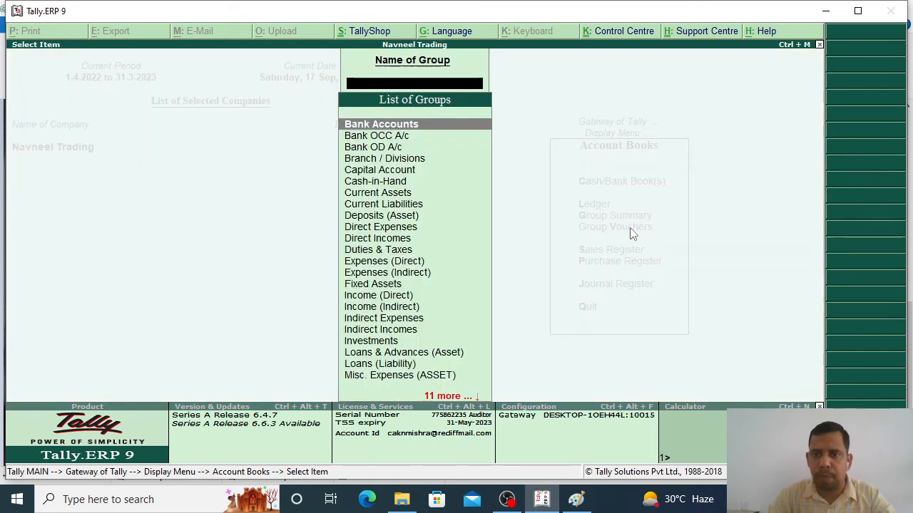
{"action": "type", "text": "Pur"}
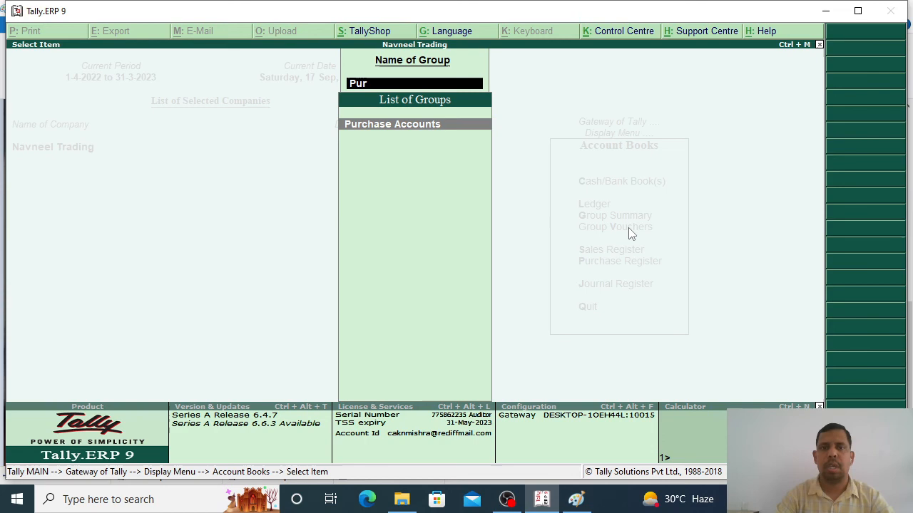
{"action": "key", "text": "Return"}
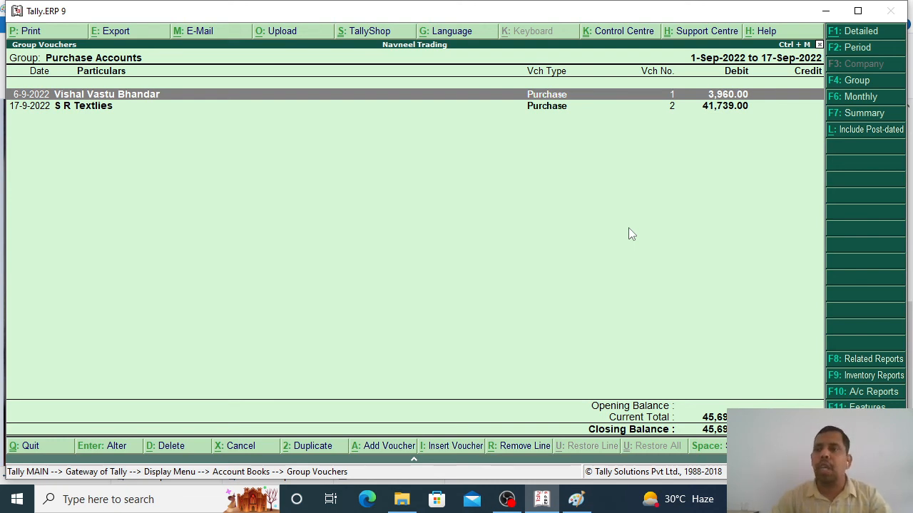
{"action": "left_click", "coordinate": [854, 50]}
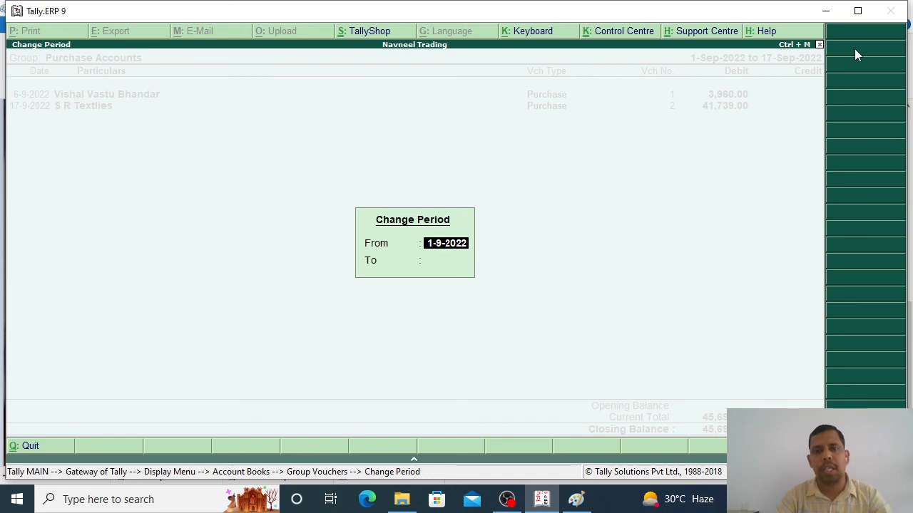
{"action": "type", "text": "1.4.2022"}
{"action": "key", "text": "Return"}
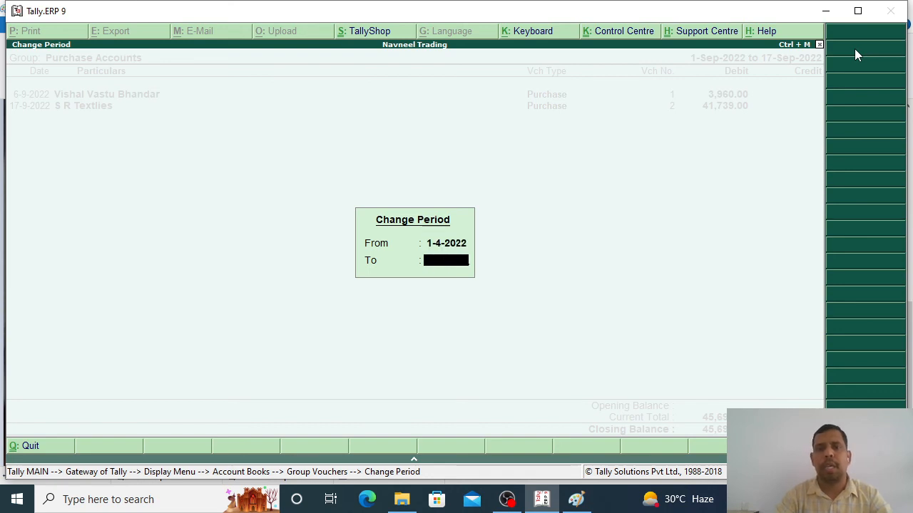
{"action": "type", "text": "30.9.22"}
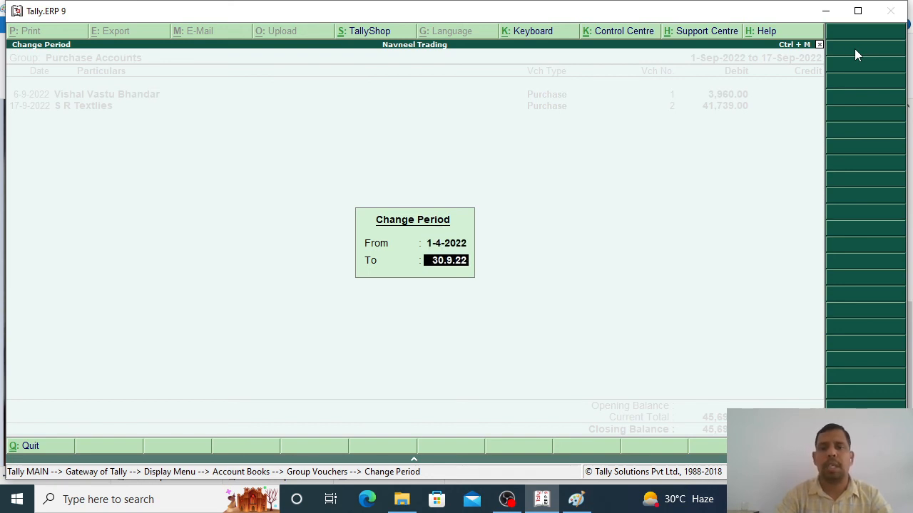
{"action": "key", "text": "Return"}
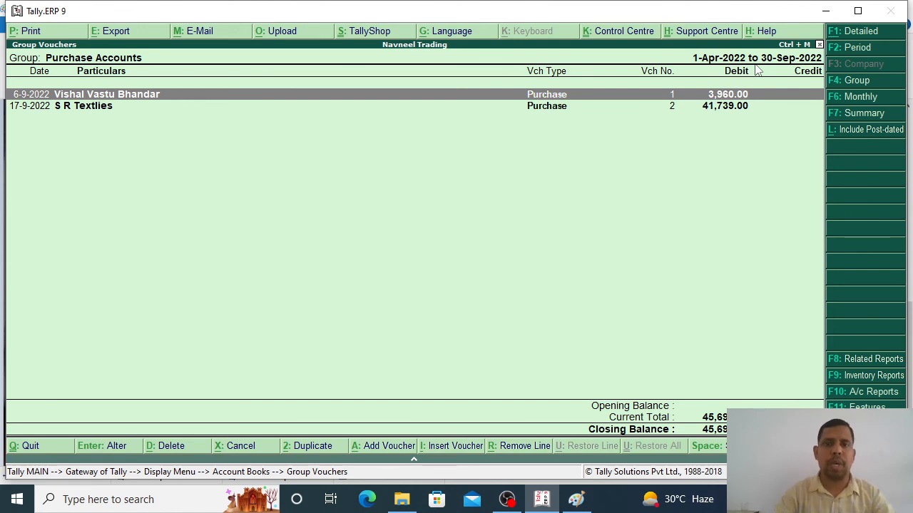
{"action": "key", "text": "Escape"}
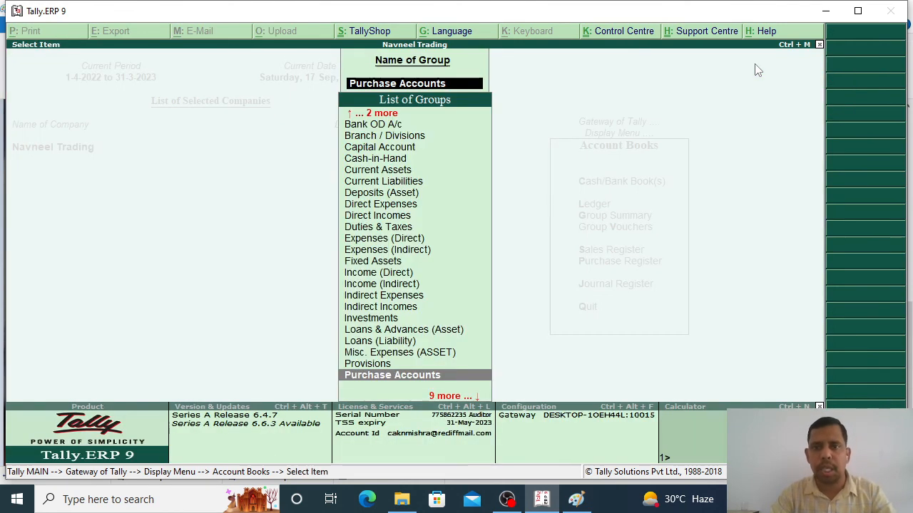
{"action": "key", "text": "Escape"}
{"action": "key", "text": "Escape"}
{"action": "key", "text": "Escape"}
{"action": "key", "text": "Escape"}
{"action": "key", "text": "n"}
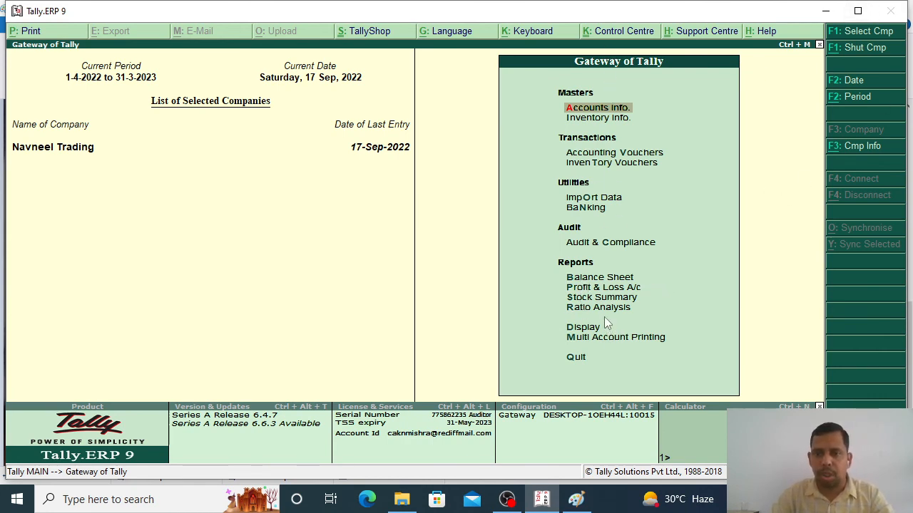
Step: Check the Profit & Loss account, then list September's vouchers in the Purchase Register
{"action": "left_click", "coordinate": [598, 288]}
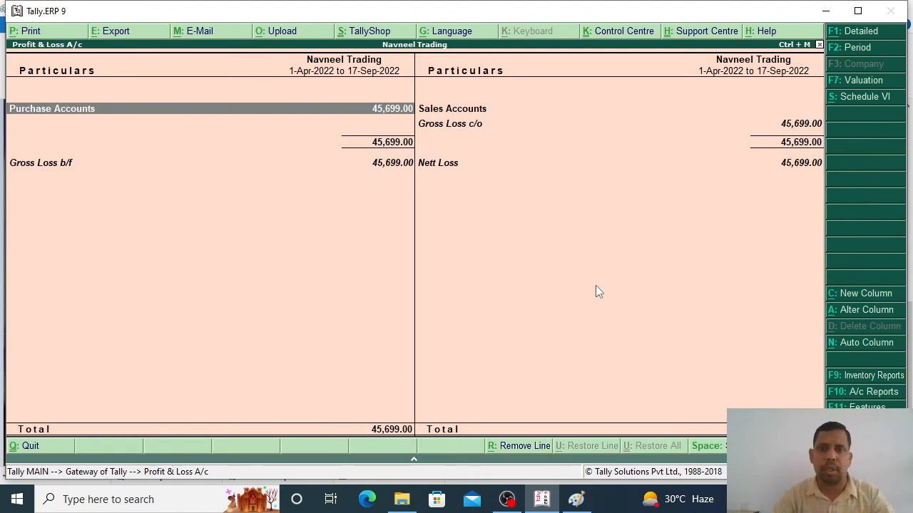
{"action": "key", "text": "Escape"}
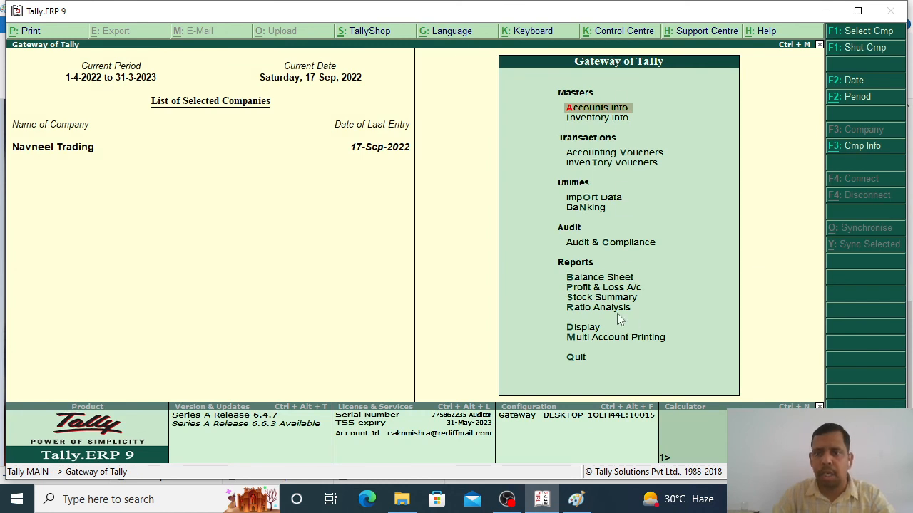
{"action": "left_click", "coordinate": [583, 328]}
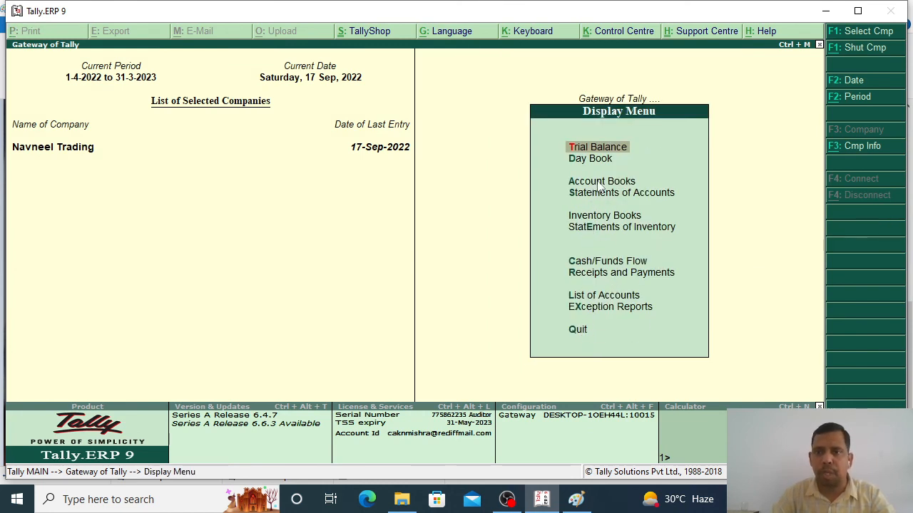
{"action": "left_click", "coordinate": [599, 182]}
{"action": "left_click", "coordinate": [607, 260]}
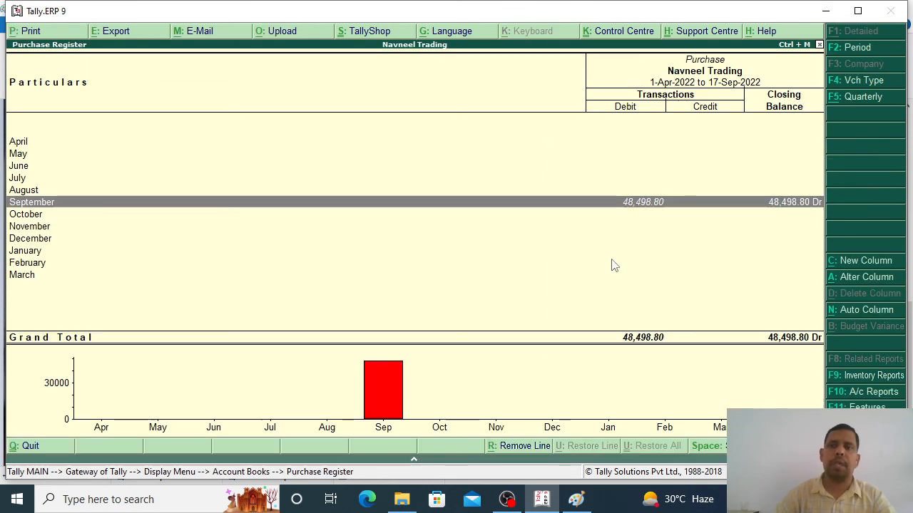
{"action": "key", "text": "Return"}
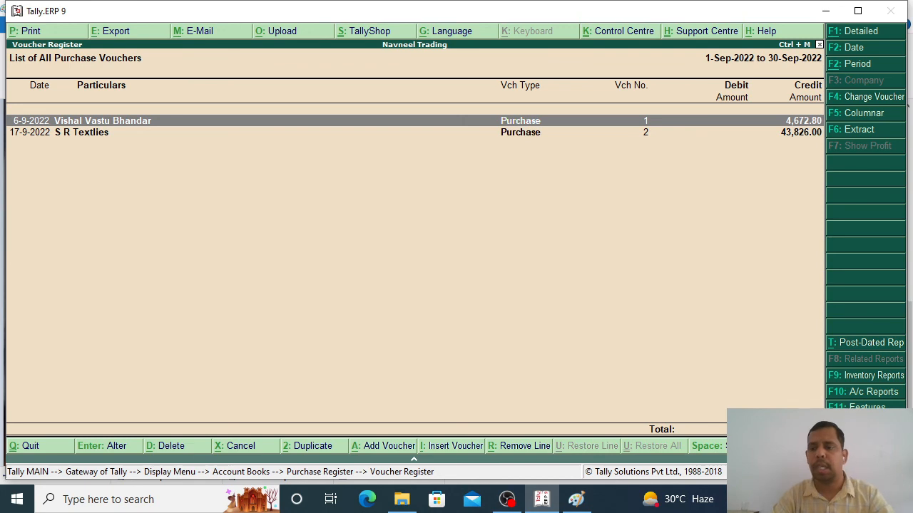
Step: Return to the Gateway and choose Group Vouchers under Display > Account Books
{"action": "key", "text": "Escape"}
{"action": "key", "text": "Escape"}
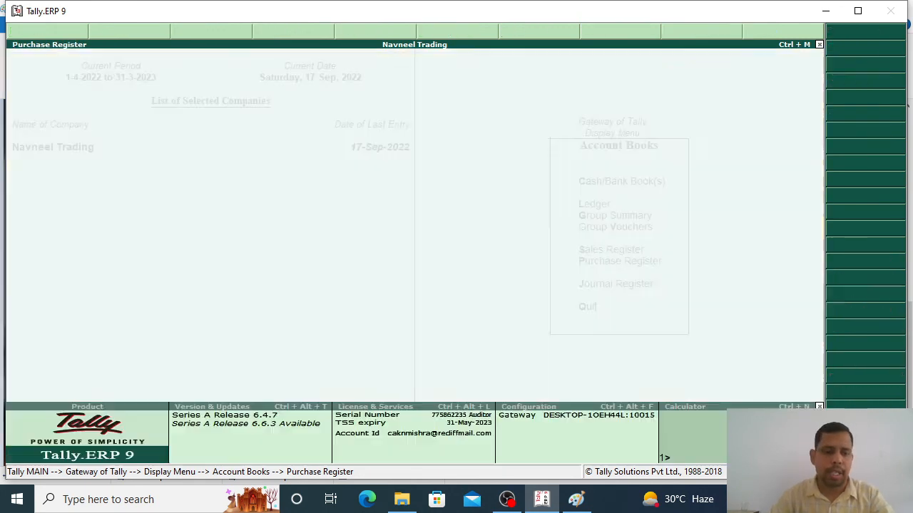
{"action": "key", "text": "Escape"}
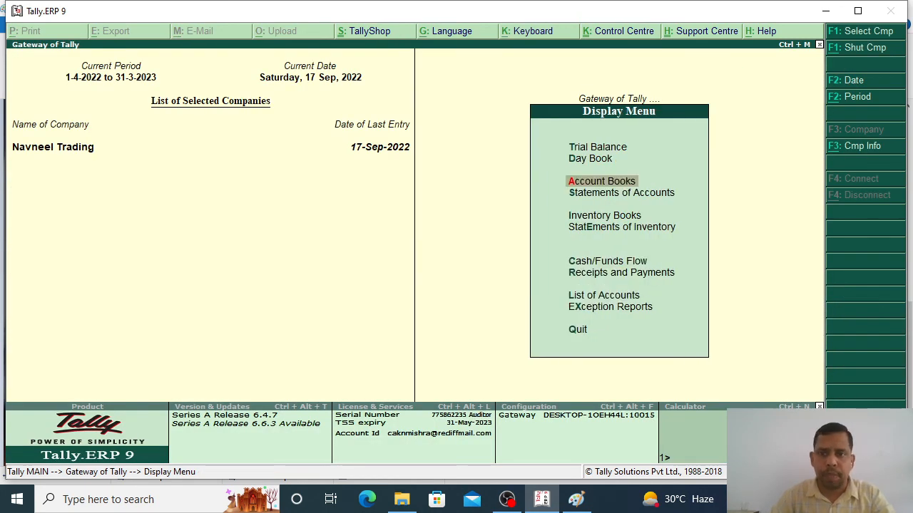
{"action": "key", "text": "Escape"}
{"action": "key", "text": "Escape"}
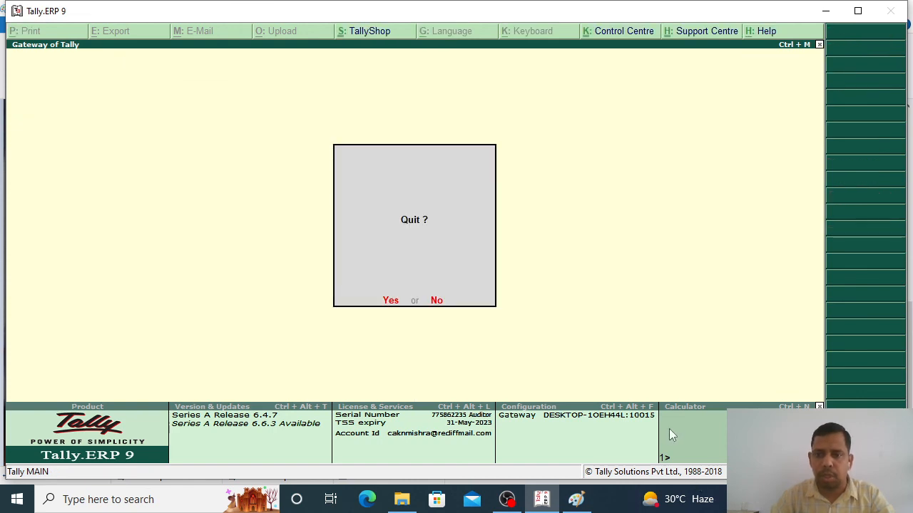
{"action": "key", "text": "Escape"}
{"action": "left_click", "coordinate": [592, 328]}
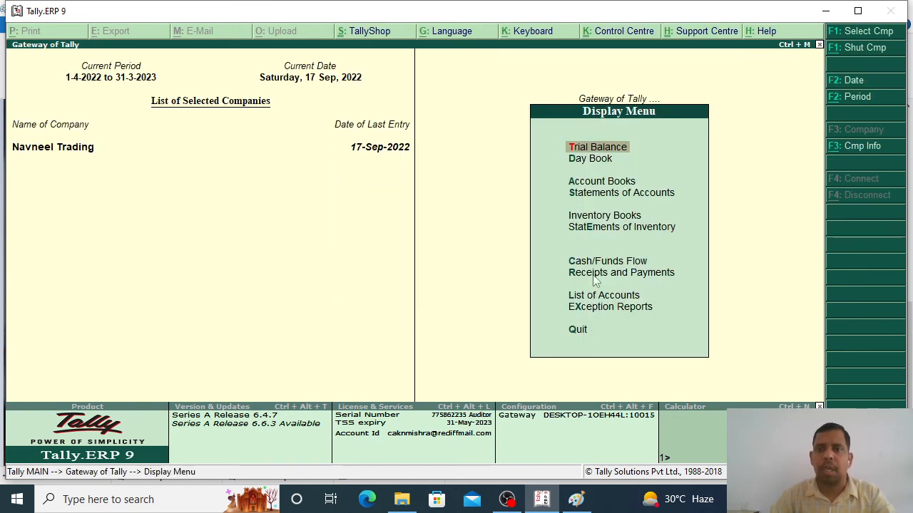
{"action": "left_click", "coordinate": [601, 182]}
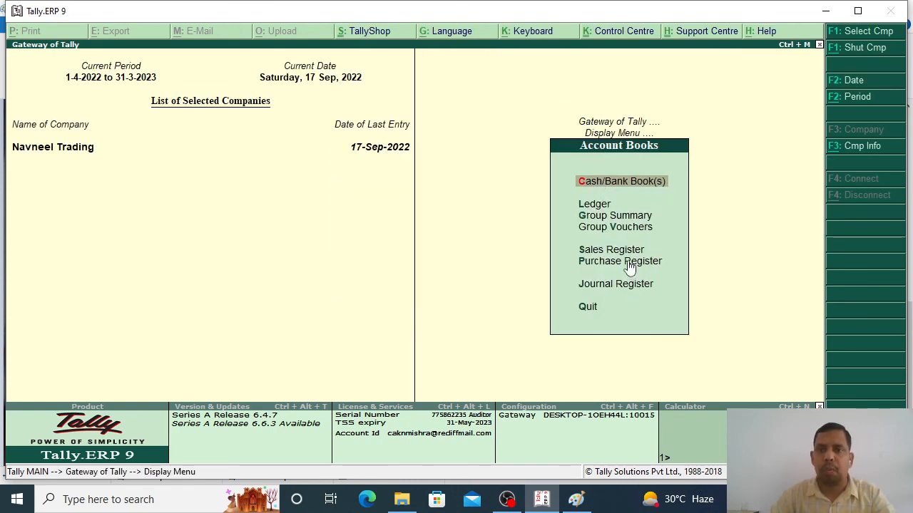
{"action": "left_click", "coordinate": [614, 228]}
Step: Review the Purchase Accounts group vouchers, then minimize Tally, the bill image and the Bills folder
{"action": "type", "text": "Pu"}
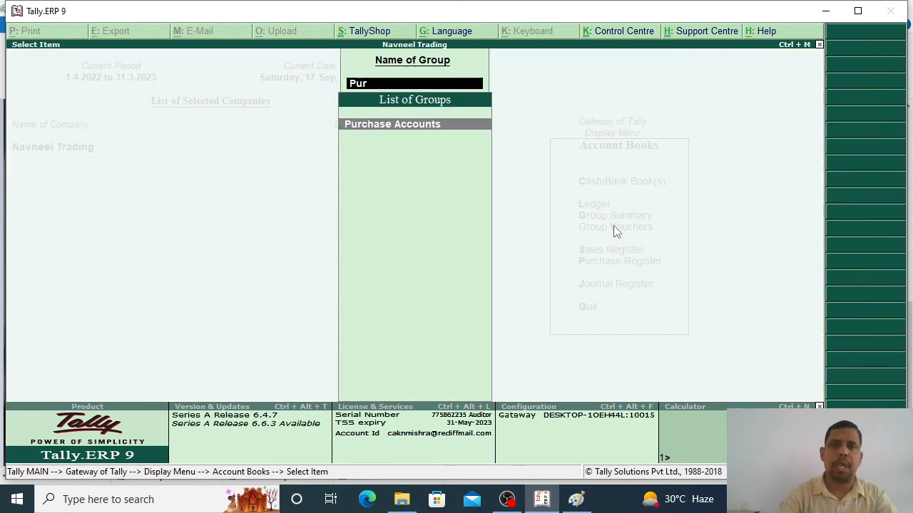
{"action": "type", "text": "r"}
{"action": "key", "text": "Return"}
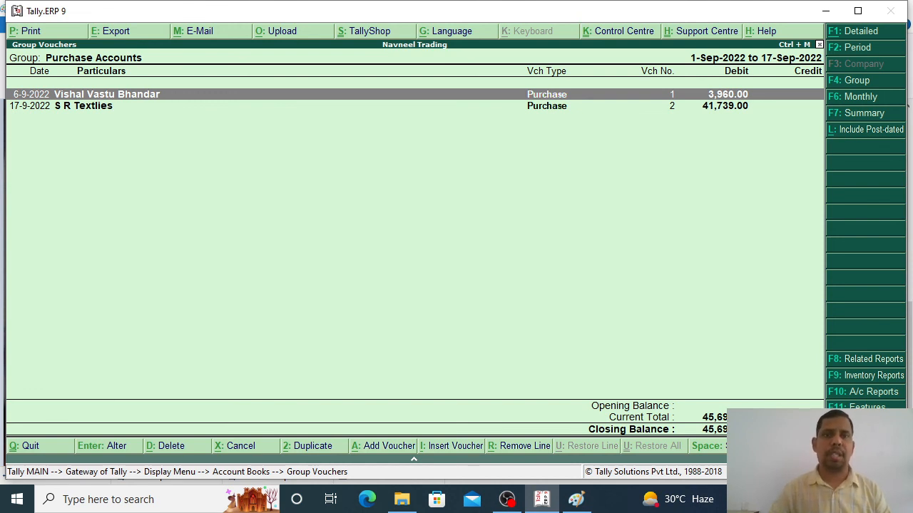
{"action": "left_click", "coordinate": [826, 13]}
{"action": "left_click", "coordinate": [825, 13]}
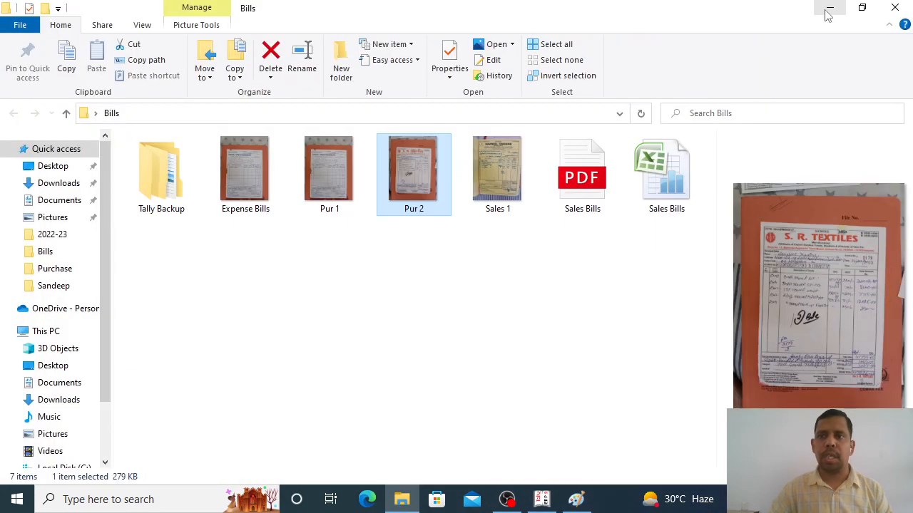
{"action": "left_click", "coordinate": [825, 13]}
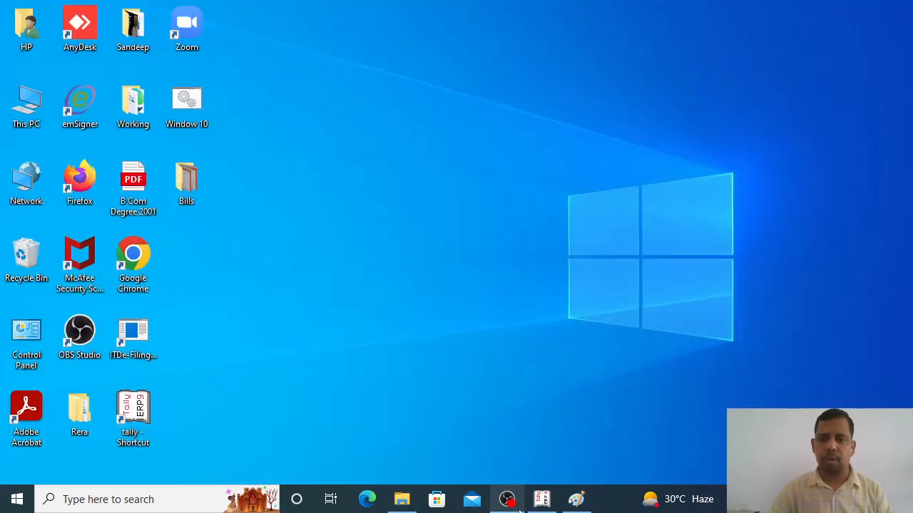